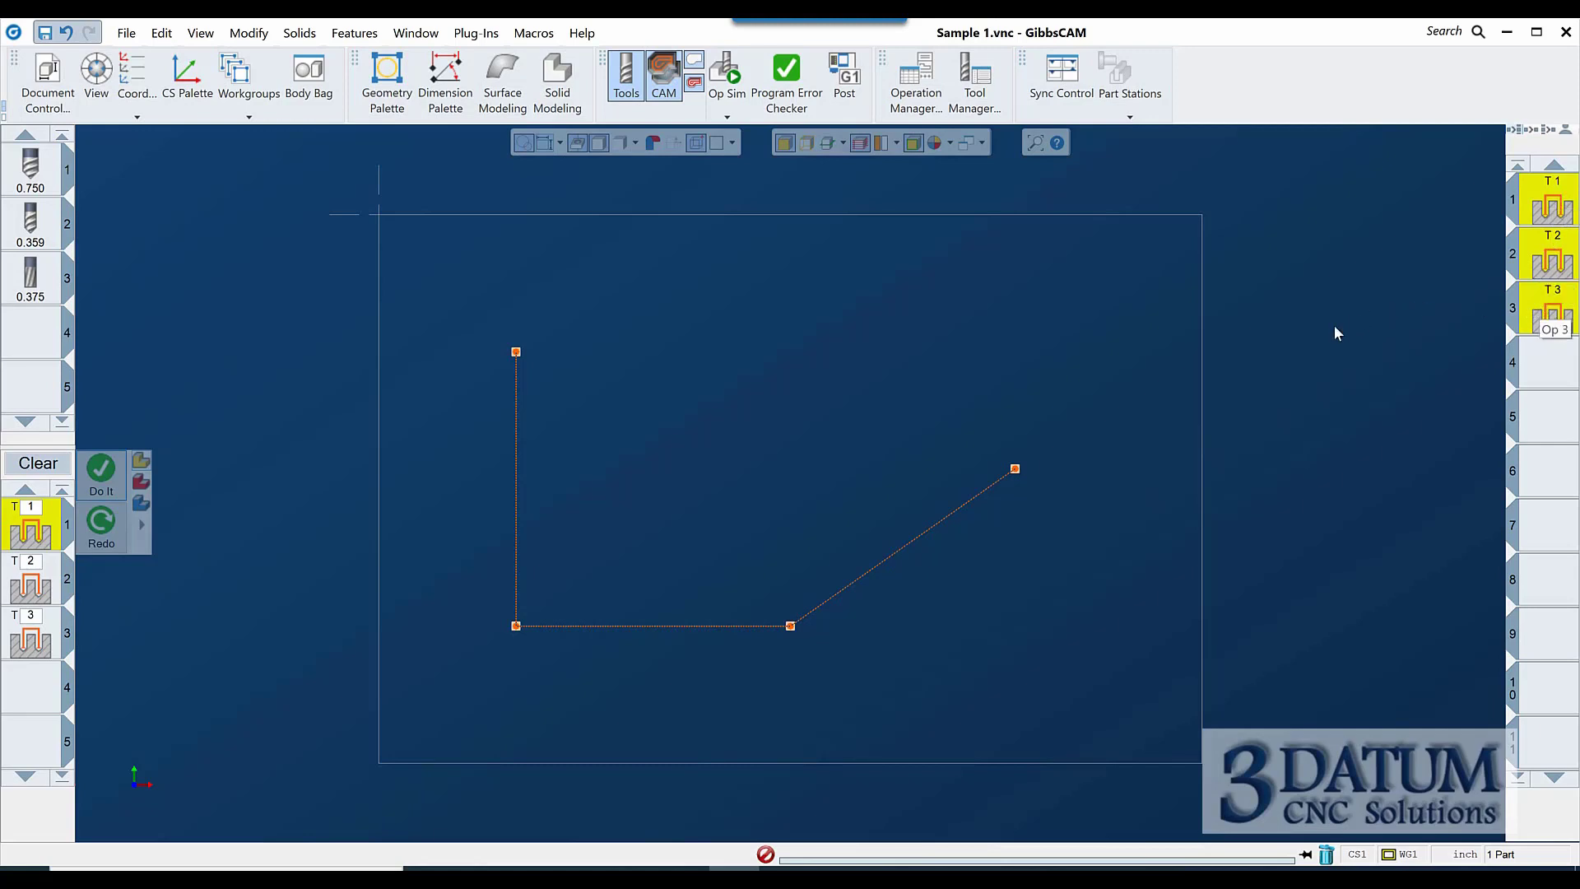
# - Deselect hole operations T1–T3, select empty operation slot 4, and clear the process list
pyautogui.click(1390, 288)
pyautogui.click(1535, 368)
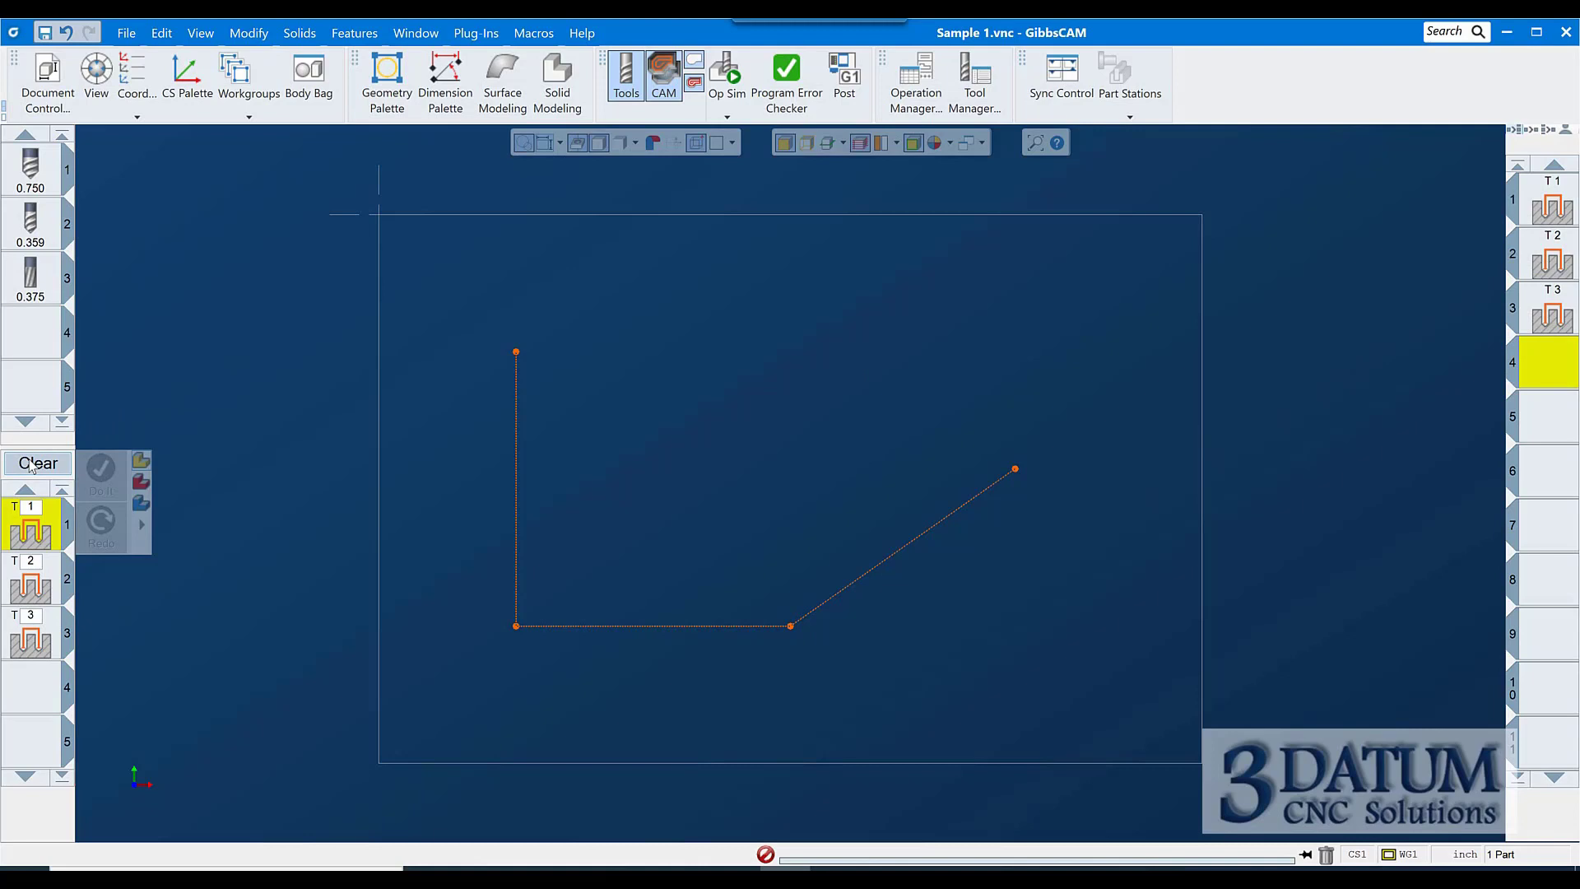
pyautogui.click(29, 465)
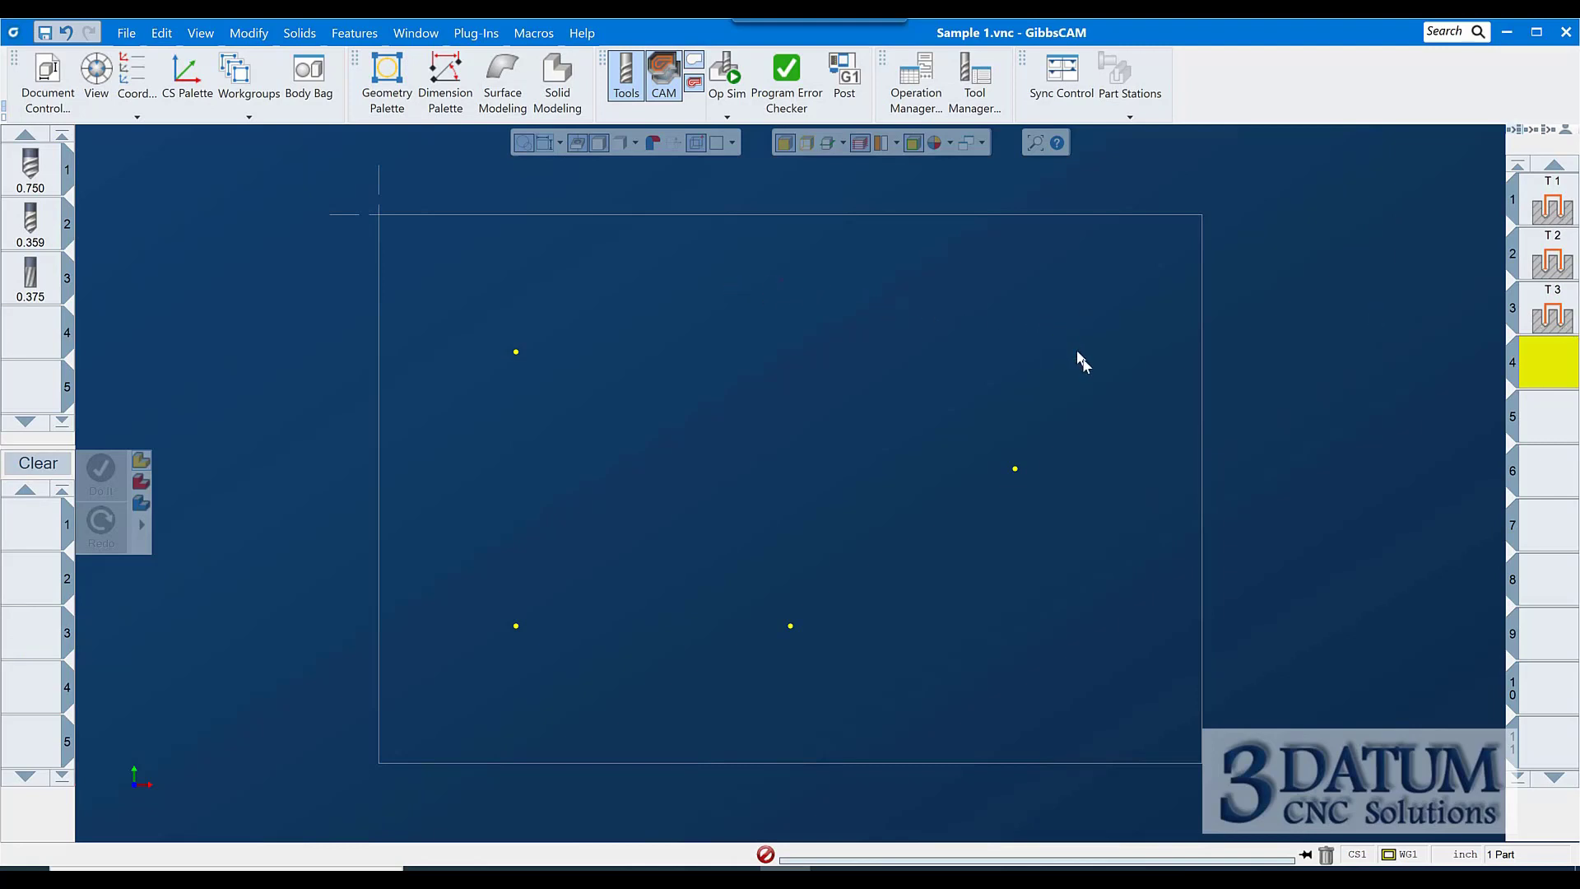
# - Draw four connected lines forming an open slot outline to the right of the holes
pyautogui.click(247, 103)
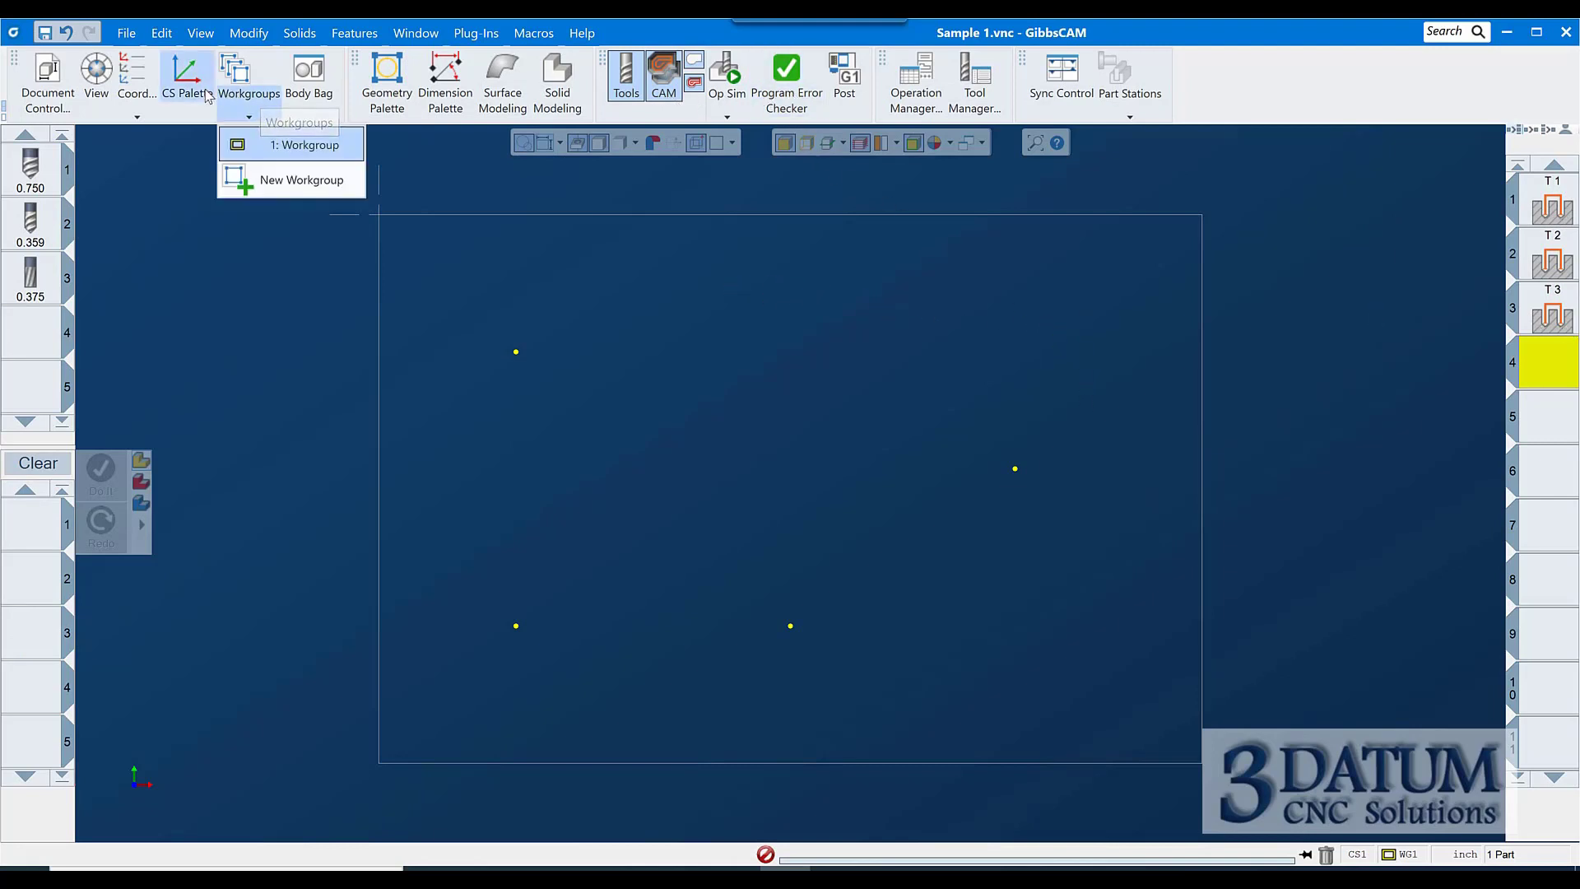
pyautogui.click(387, 78)
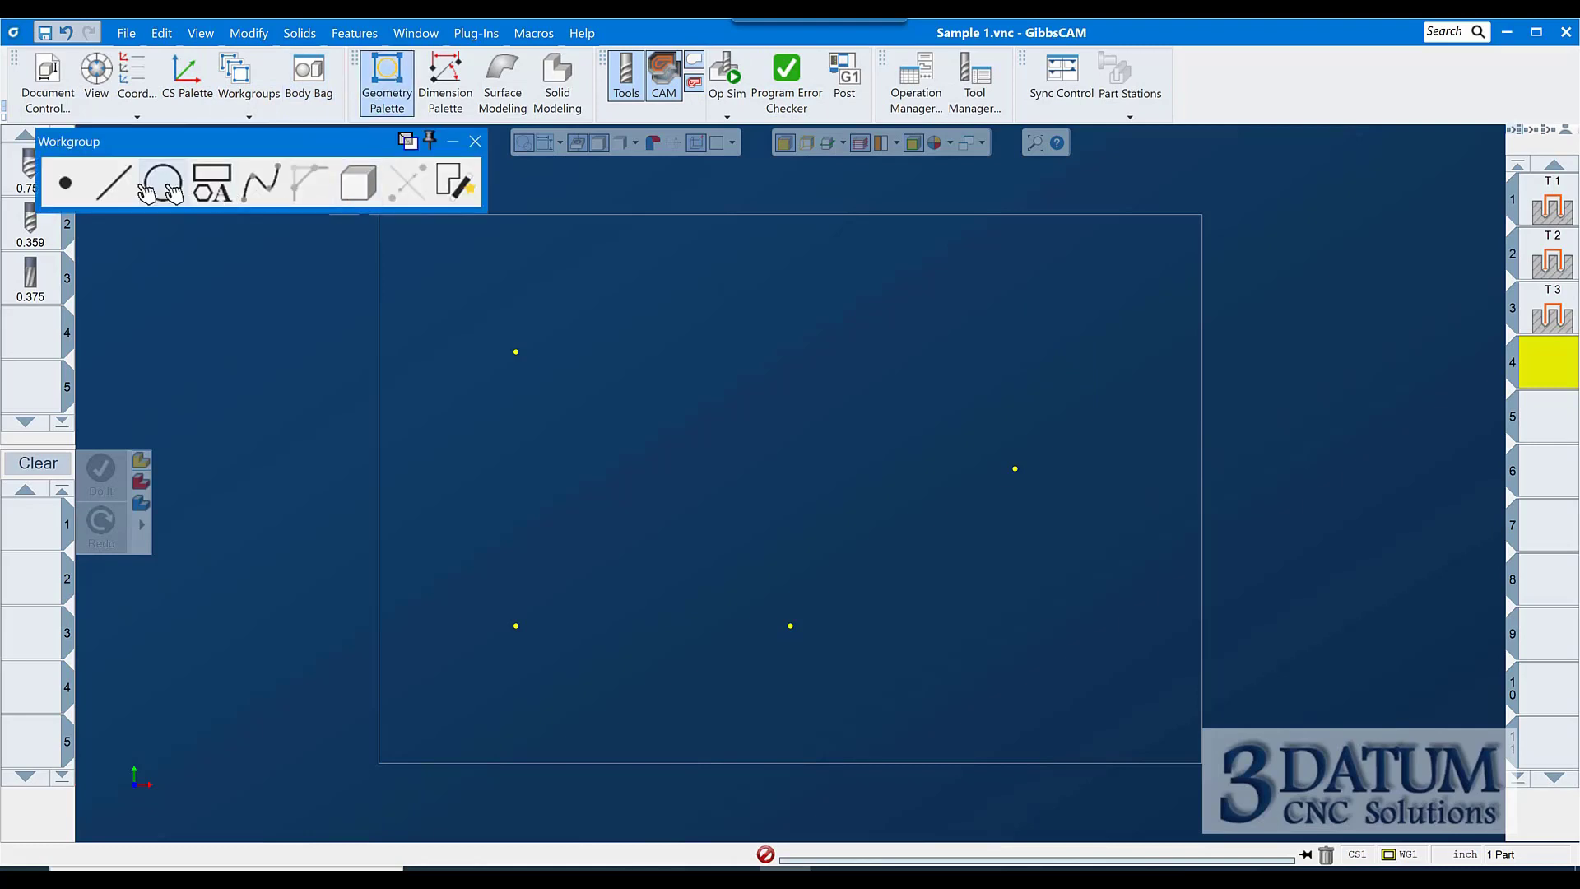
pyautogui.click(113, 183)
pyautogui.click(353, 187)
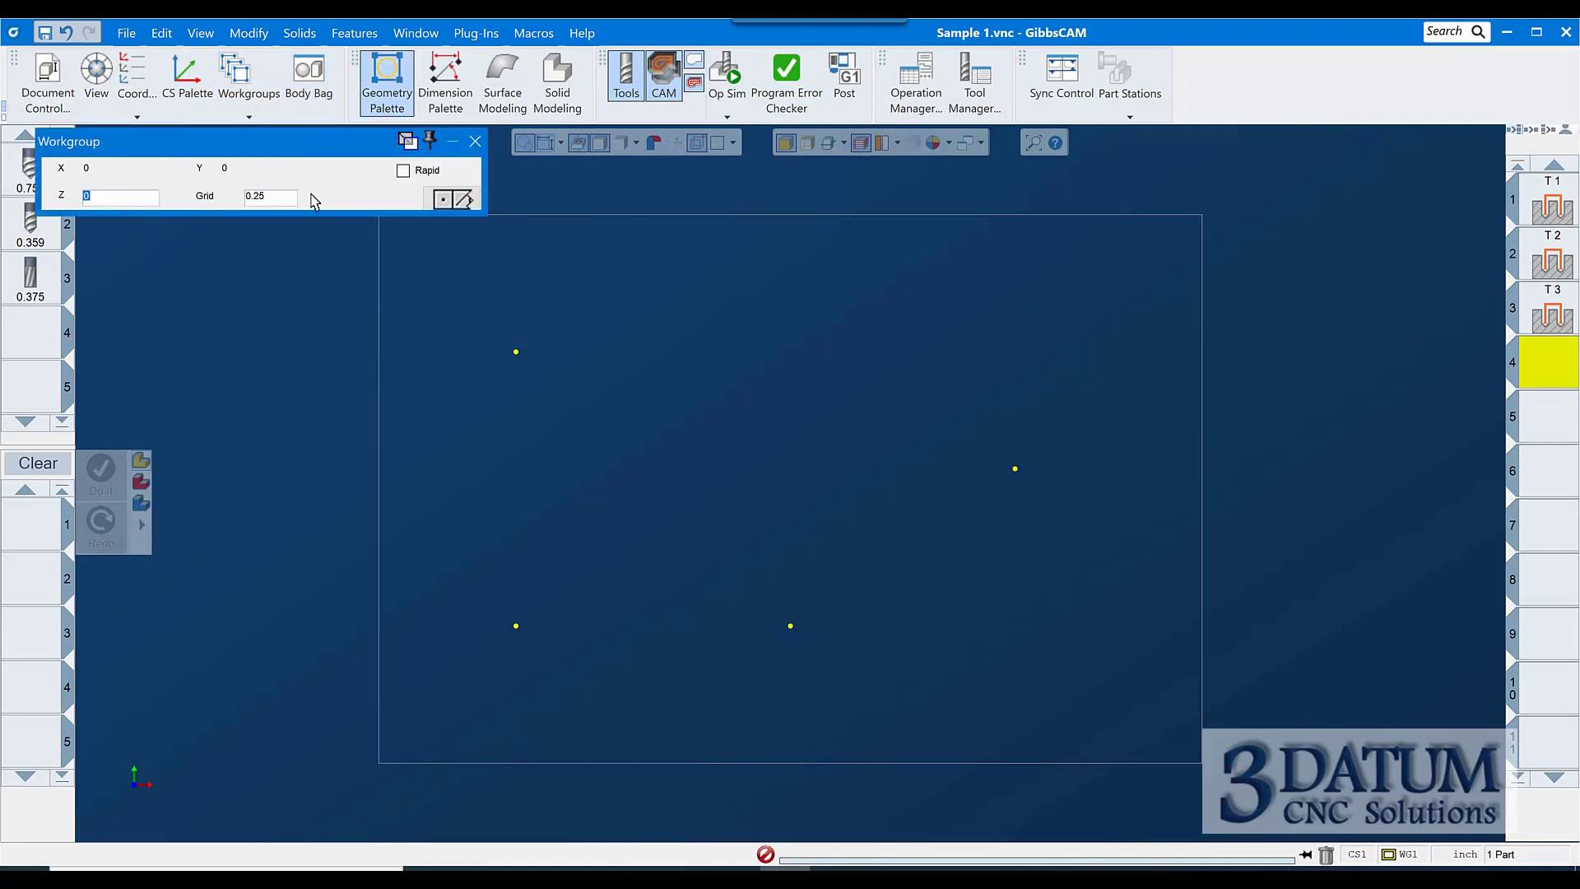
pyautogui.click(790, 283)
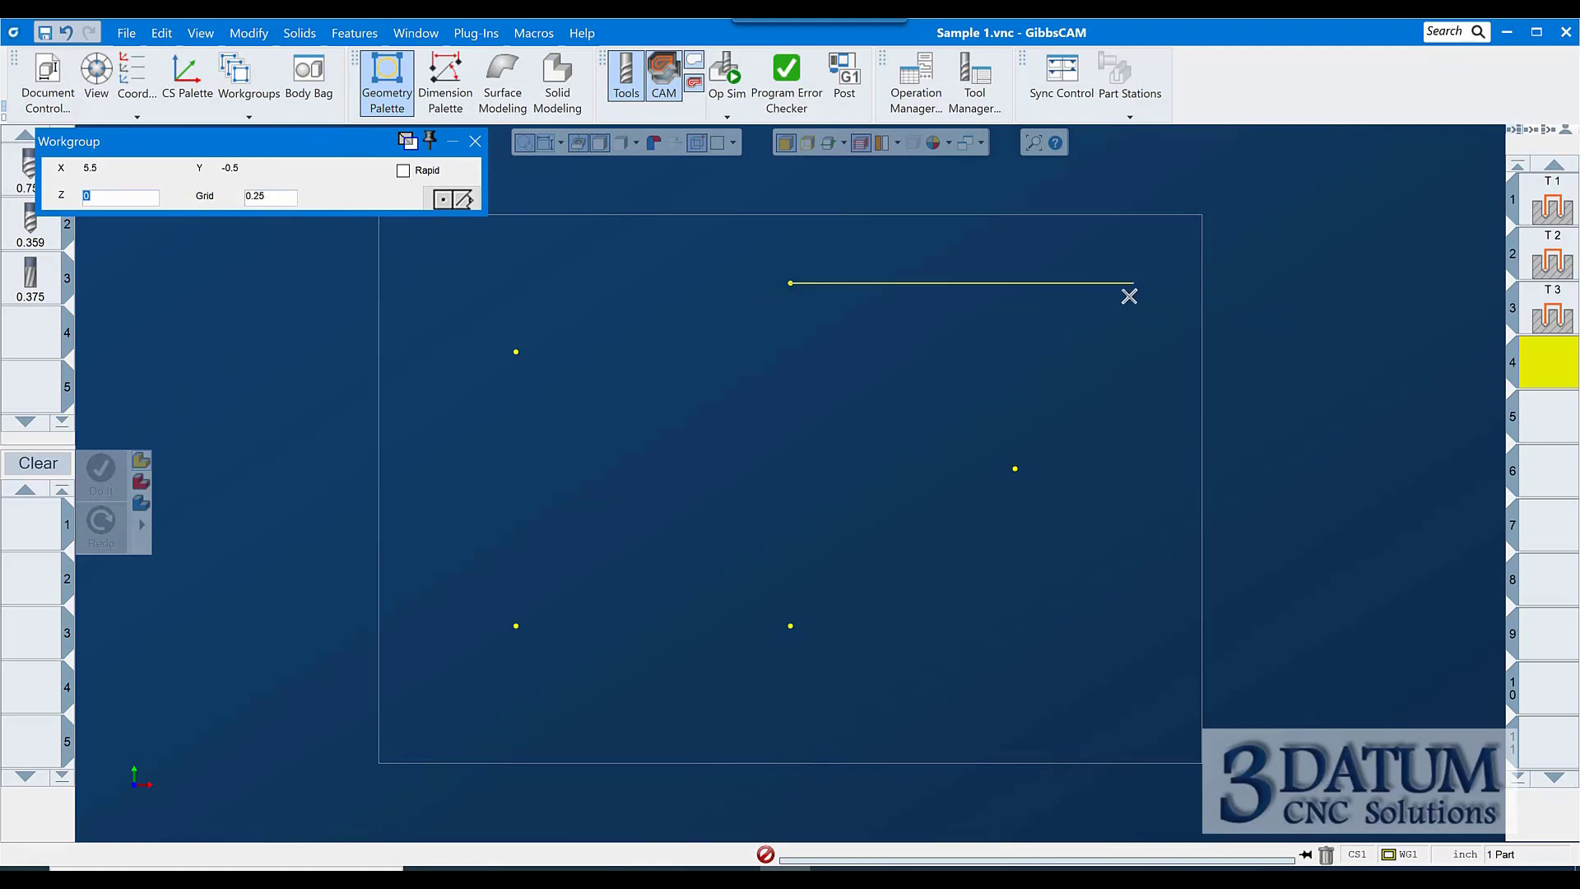
pyautogui.click(1111, 297)
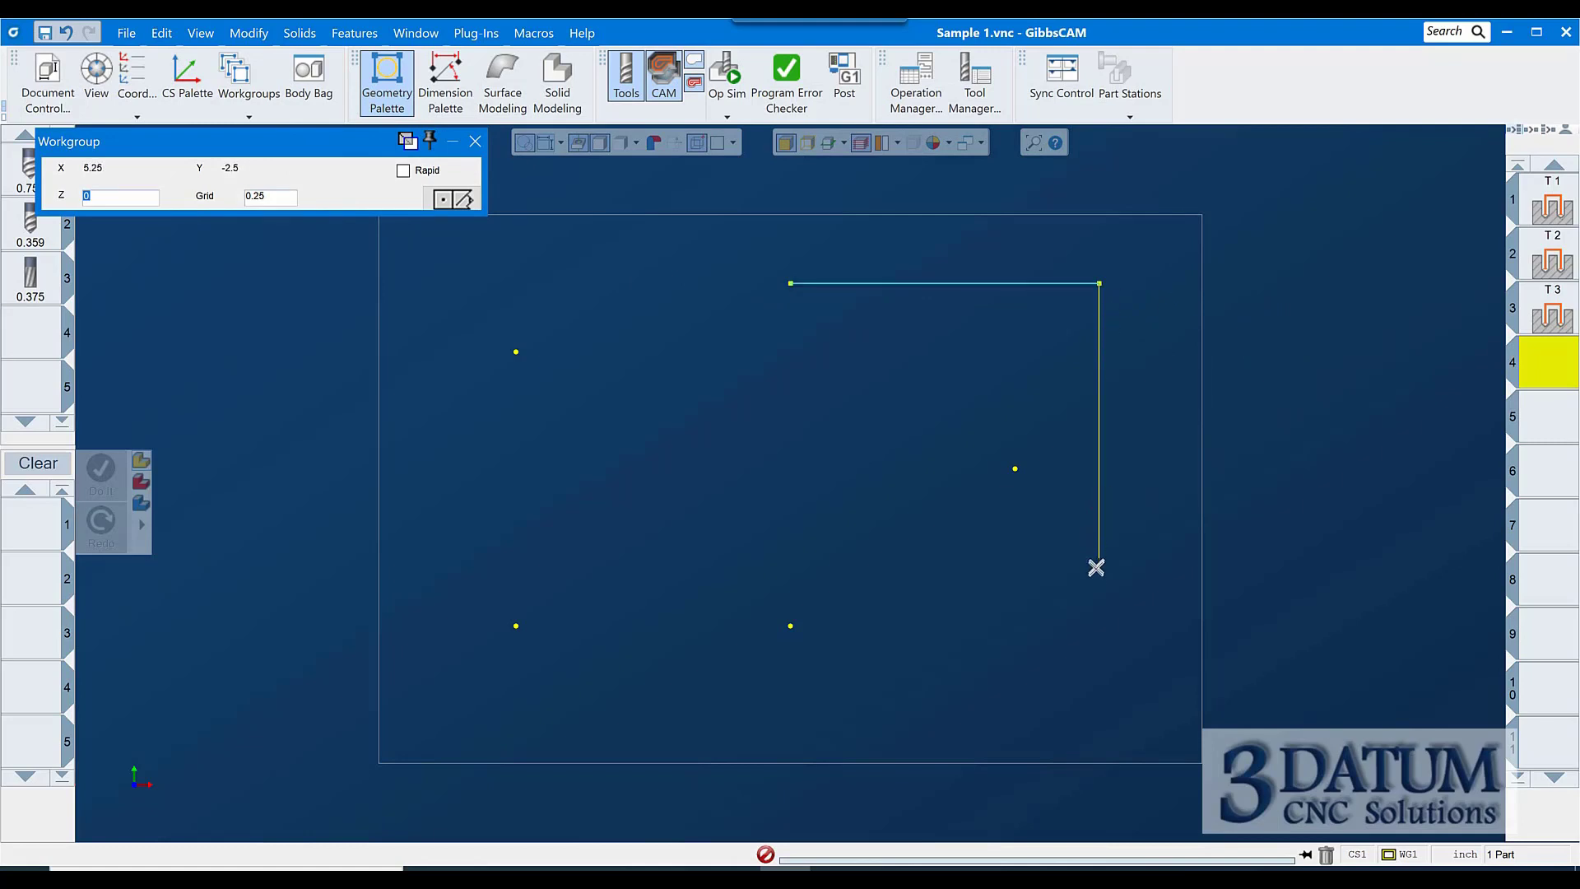
pyautogui.click(1093, 640)
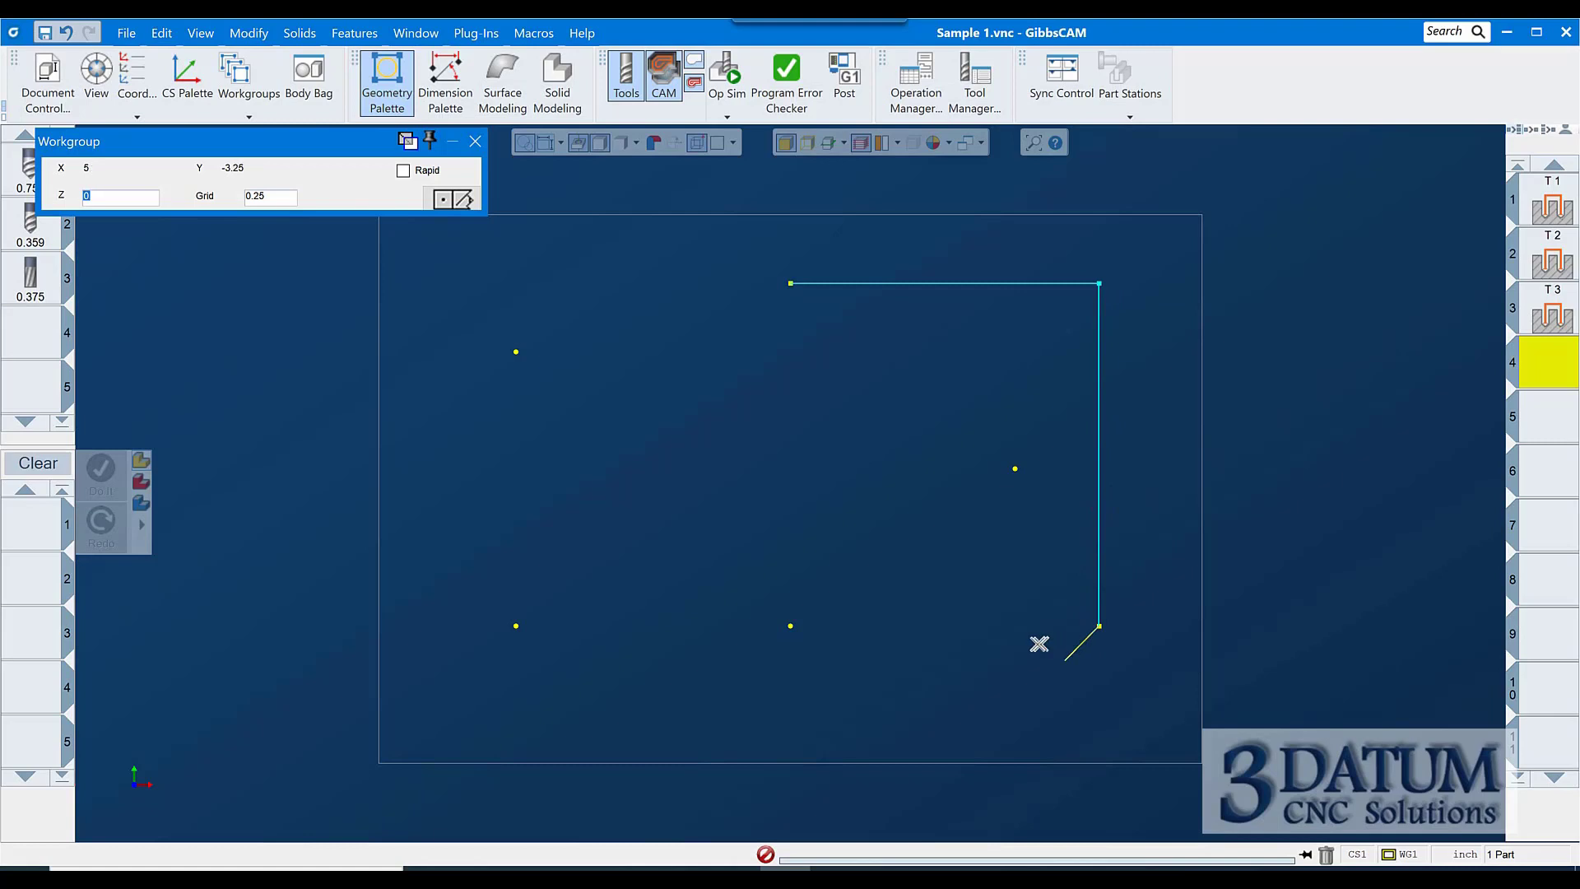
pyautogui.click(979, 627)
pyautogui.doubleClick(782, 484)
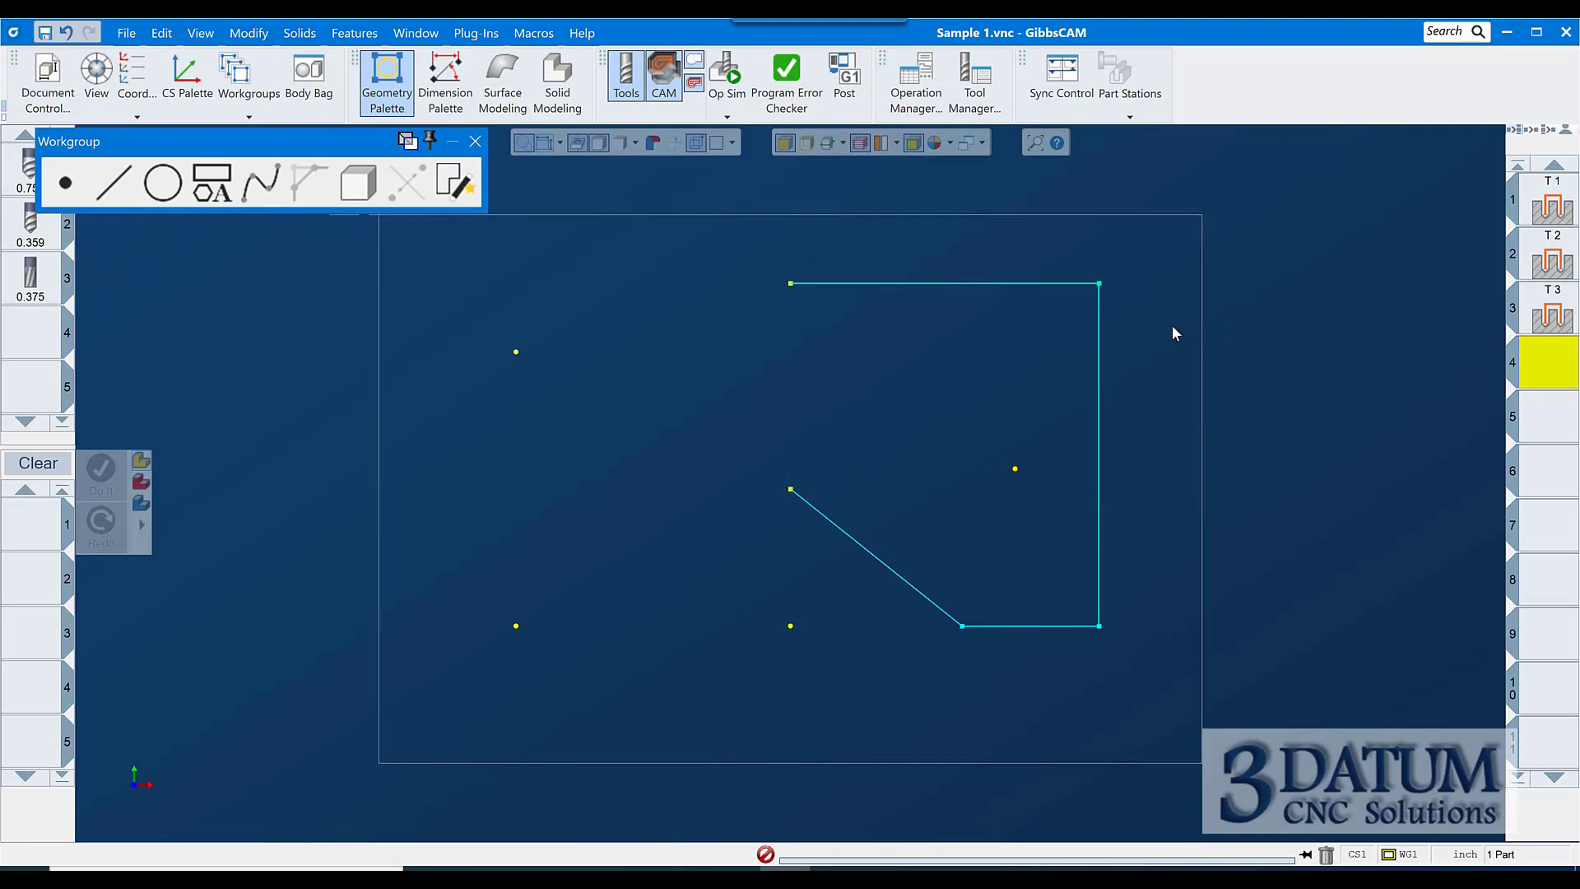
# - Fillet the slot outline's corners at 0.25 radius, then close the Geometry Palette
pyautogui.doubleClick(1099, 289)
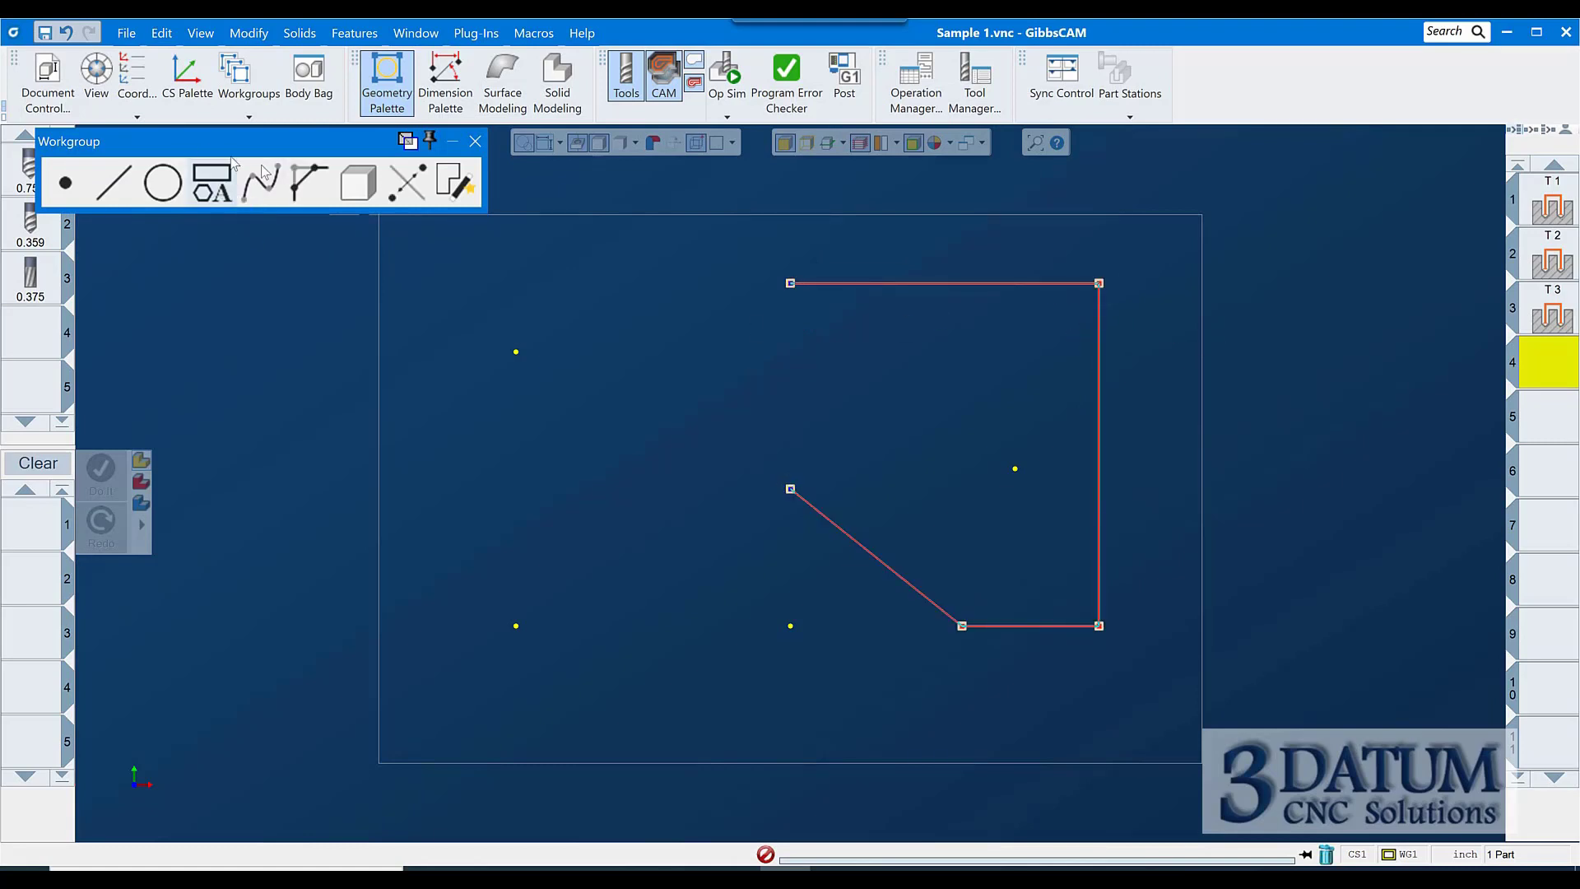
pyautogui.click(307, 183)
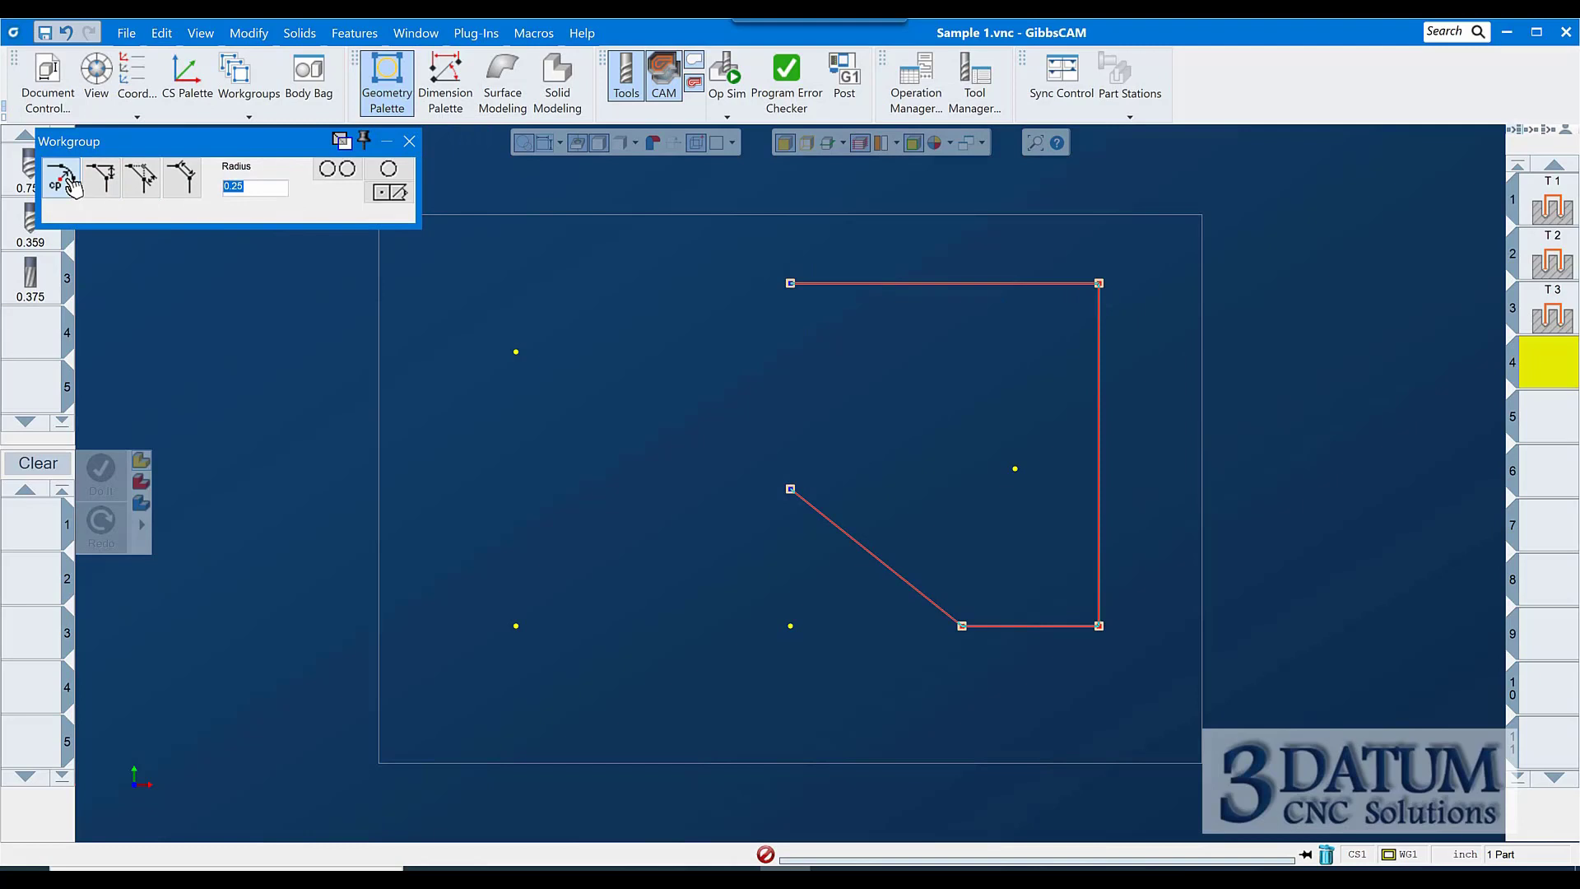
pyautogui.click(72, 184)
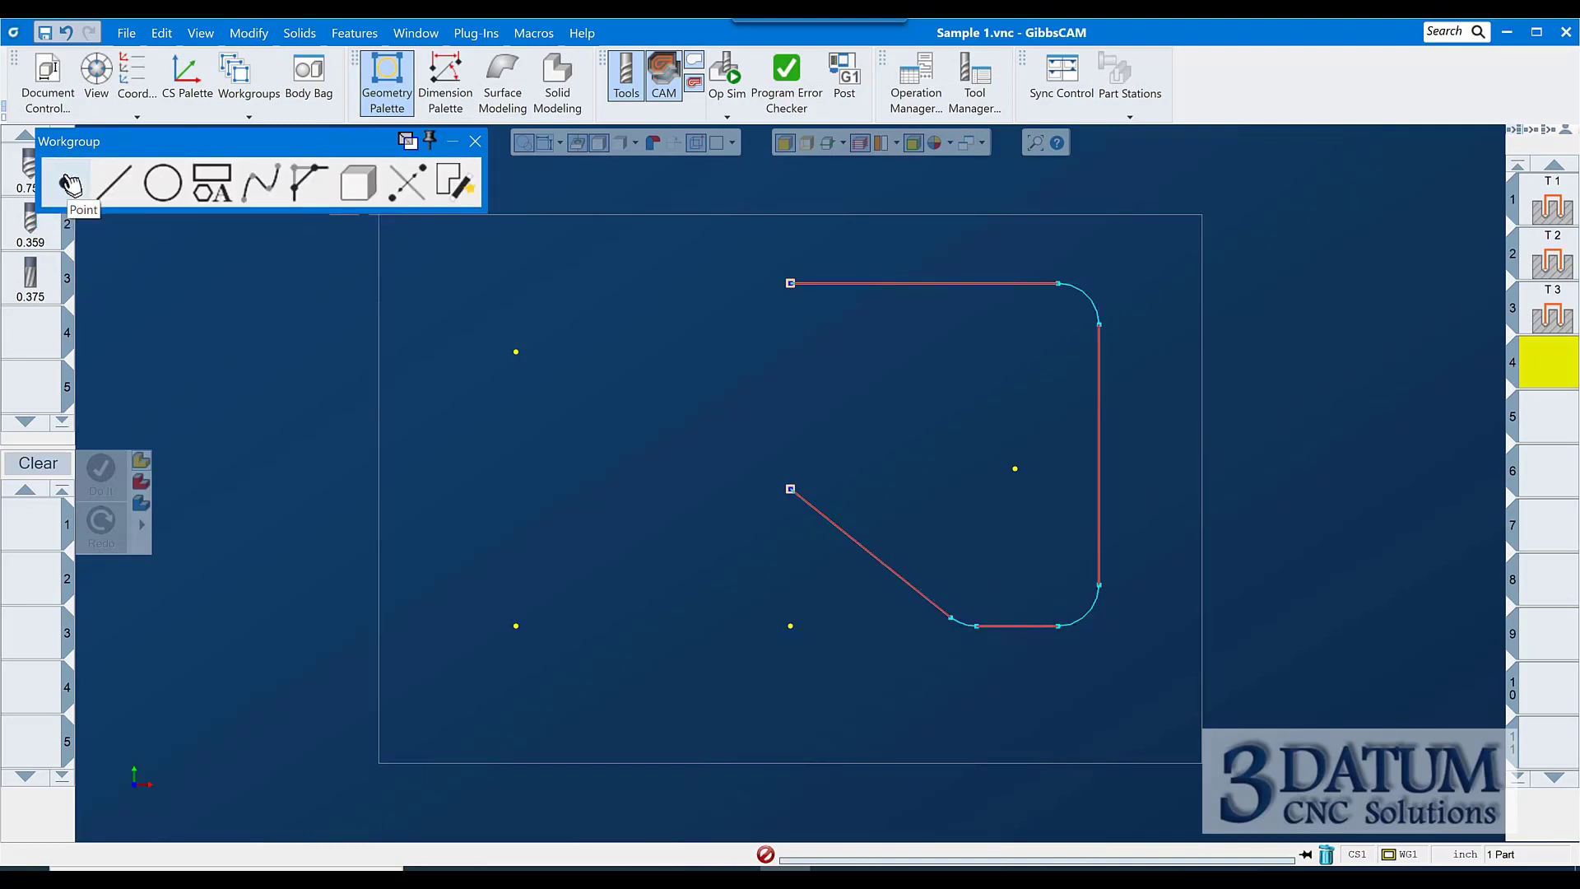
pyautogui.click(474, 140)
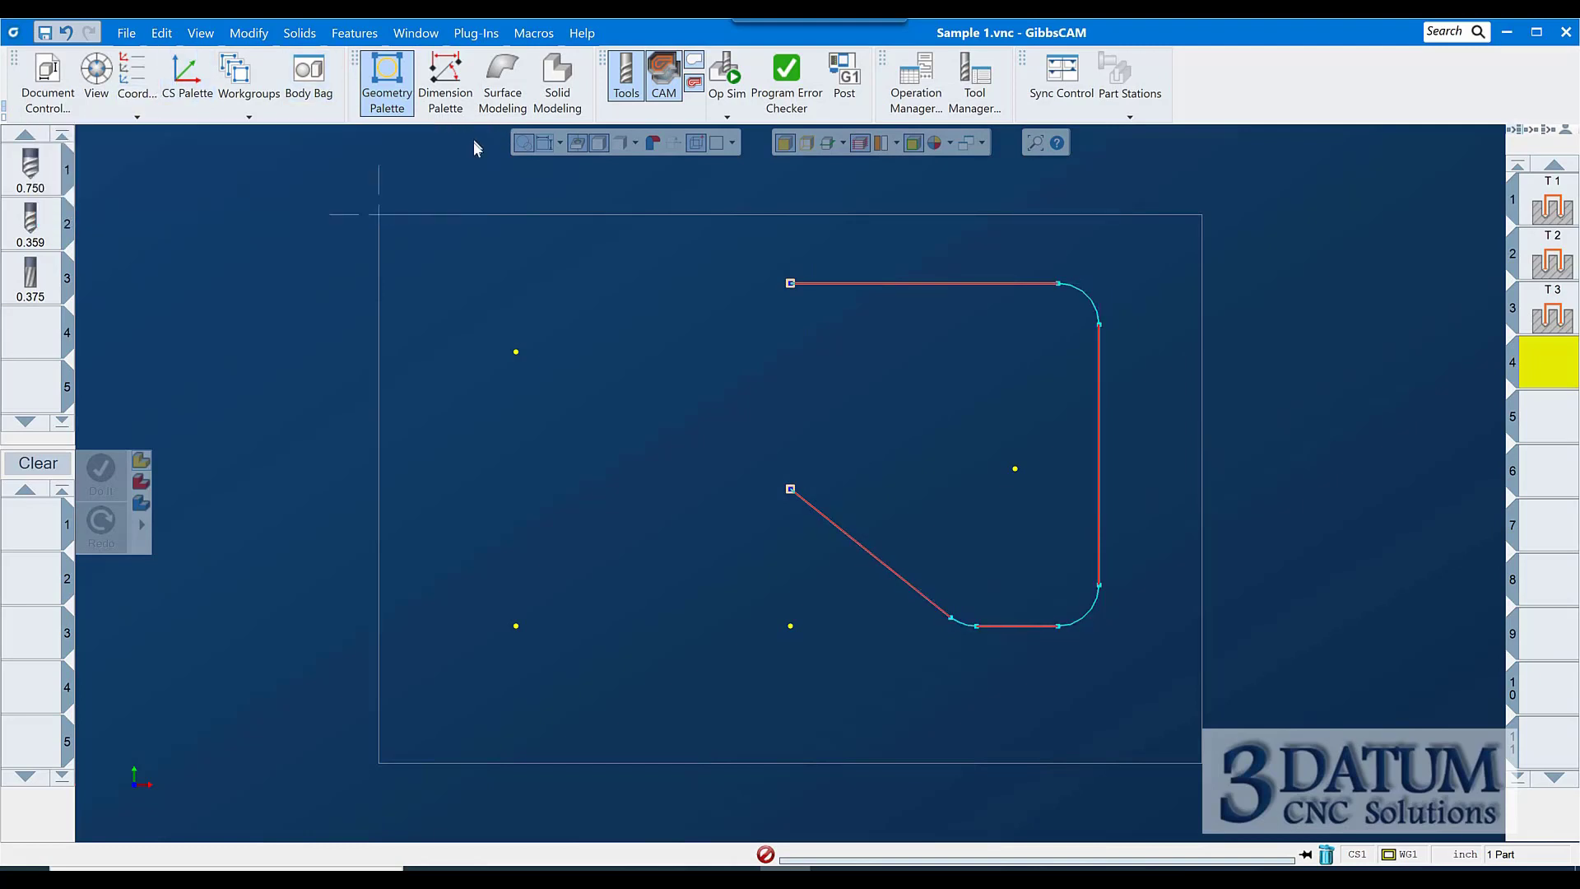
pyautogui.click(467, 221)
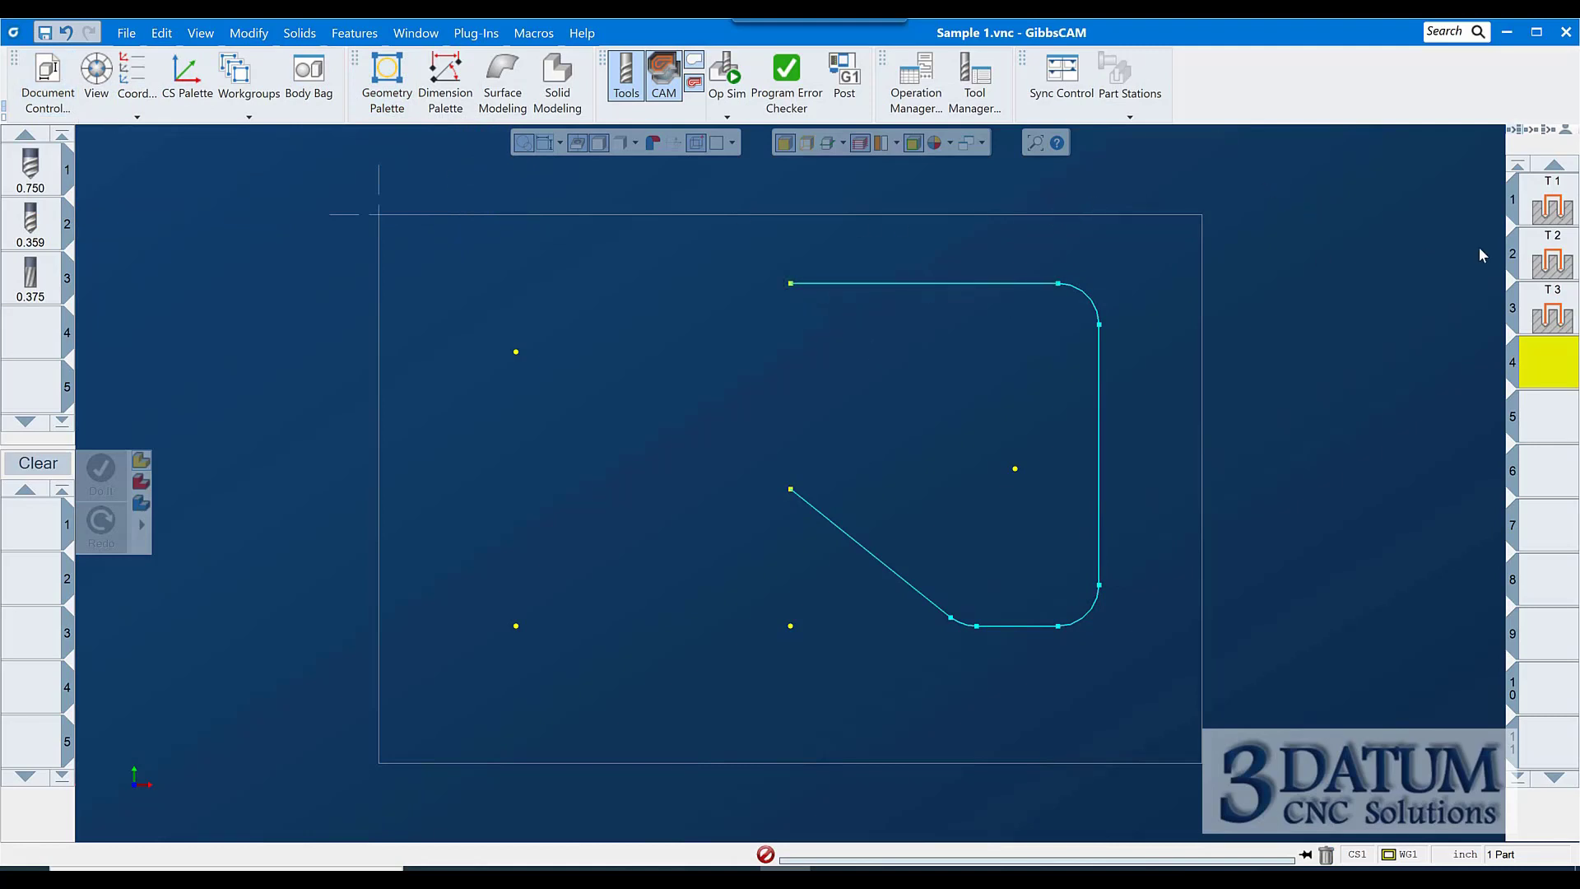
# - Select empty operation slot 4 and create tool 4 as a 0.250-diameter end mill
pyautogui.doubleClick(1565, 208)
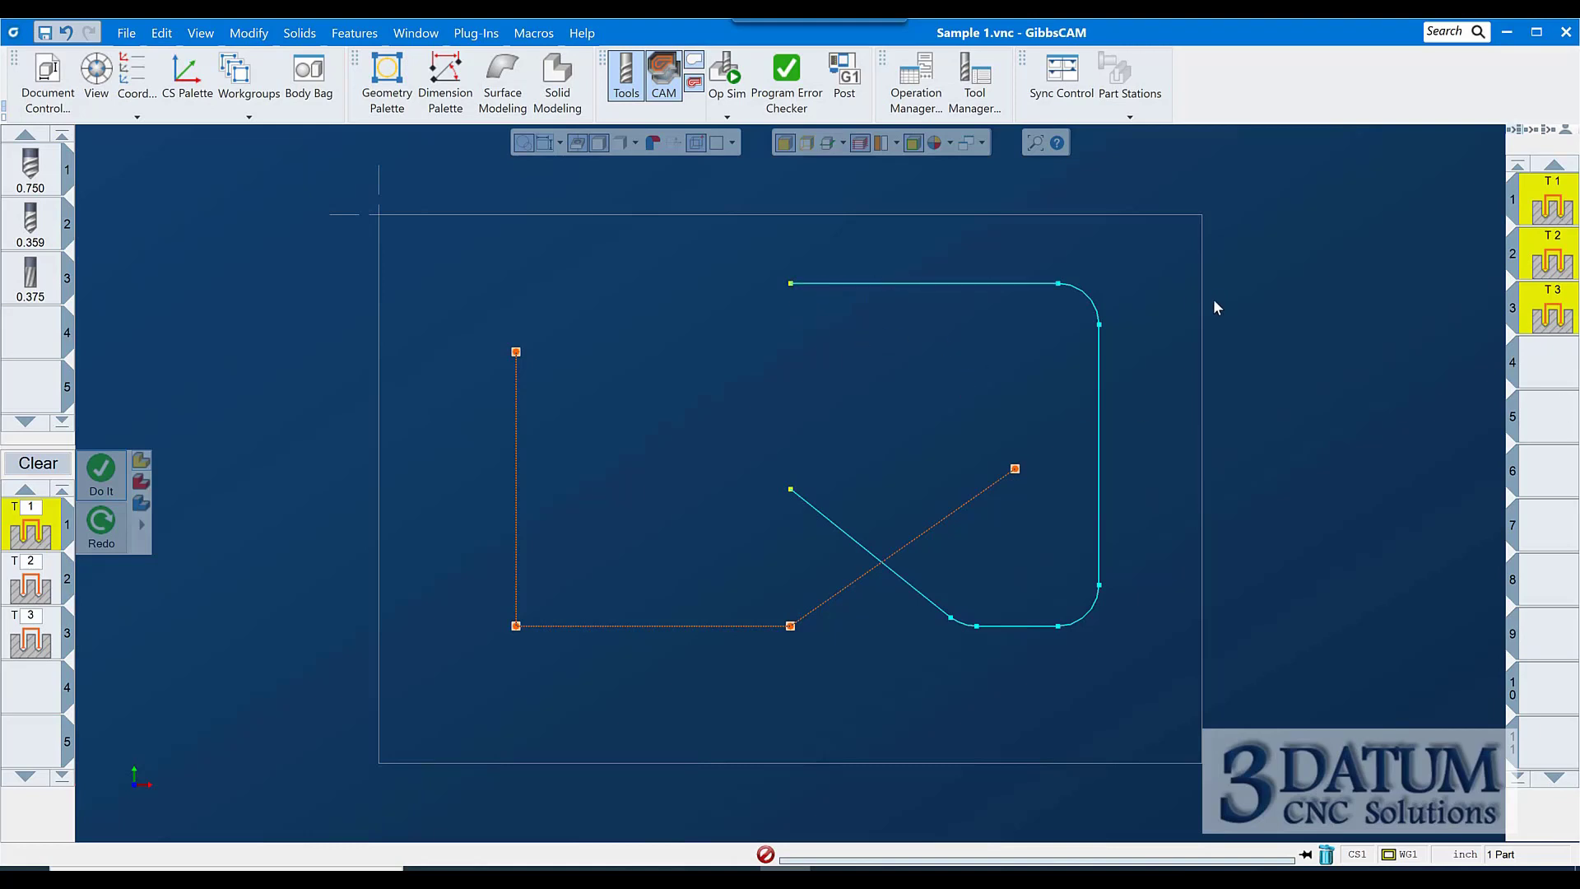
pyautogui.click(1538, 368)
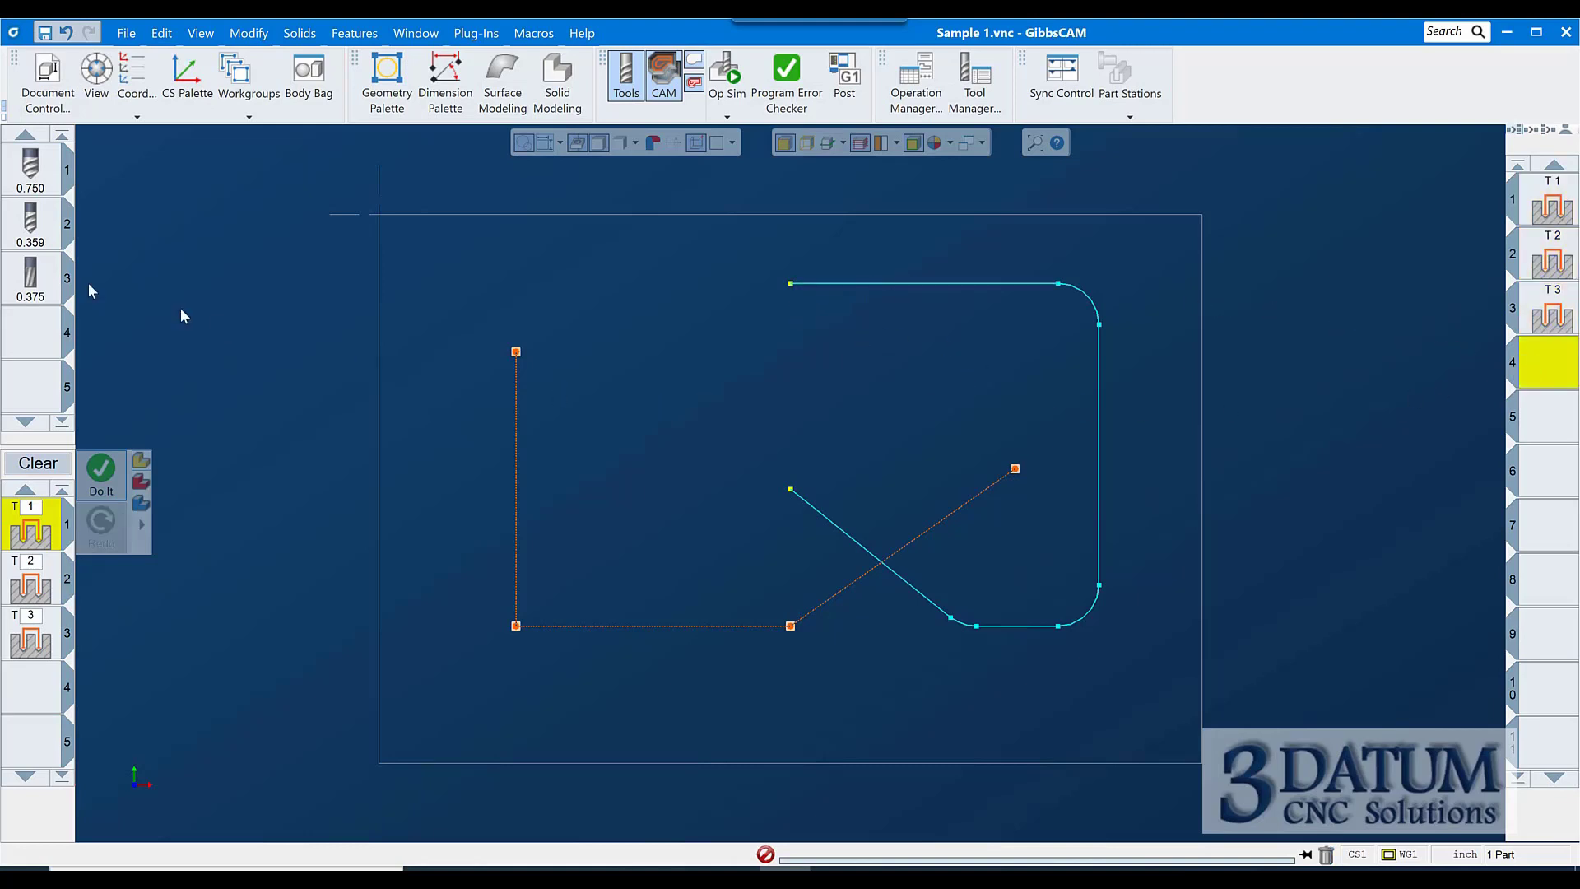
pyautogui.doubleClick(38, 348)
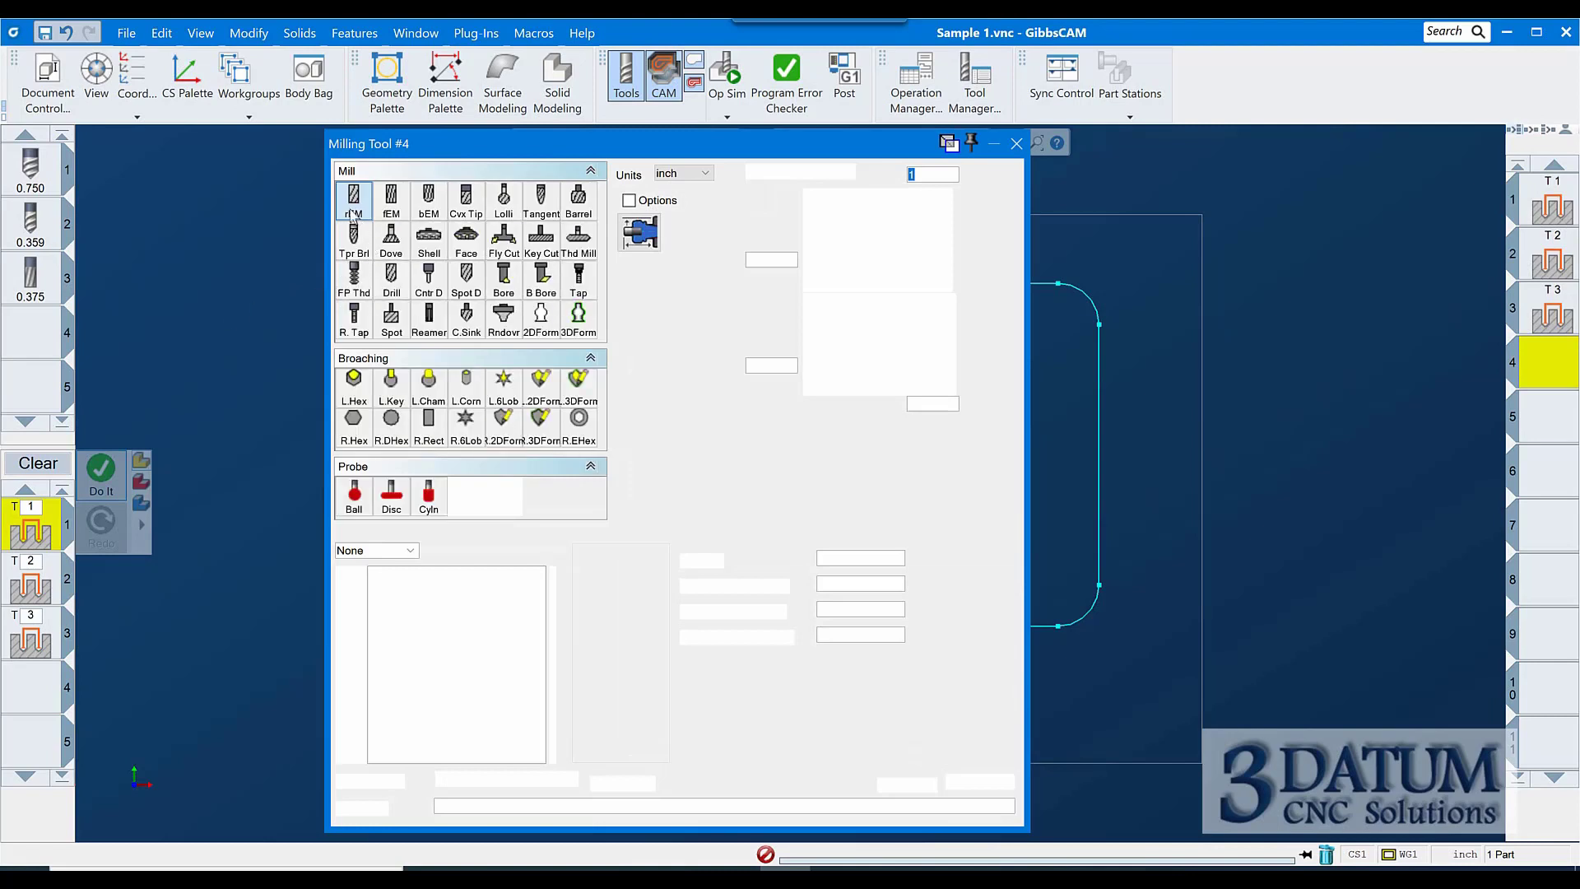
pyautogui.doubleClick(792, 259)
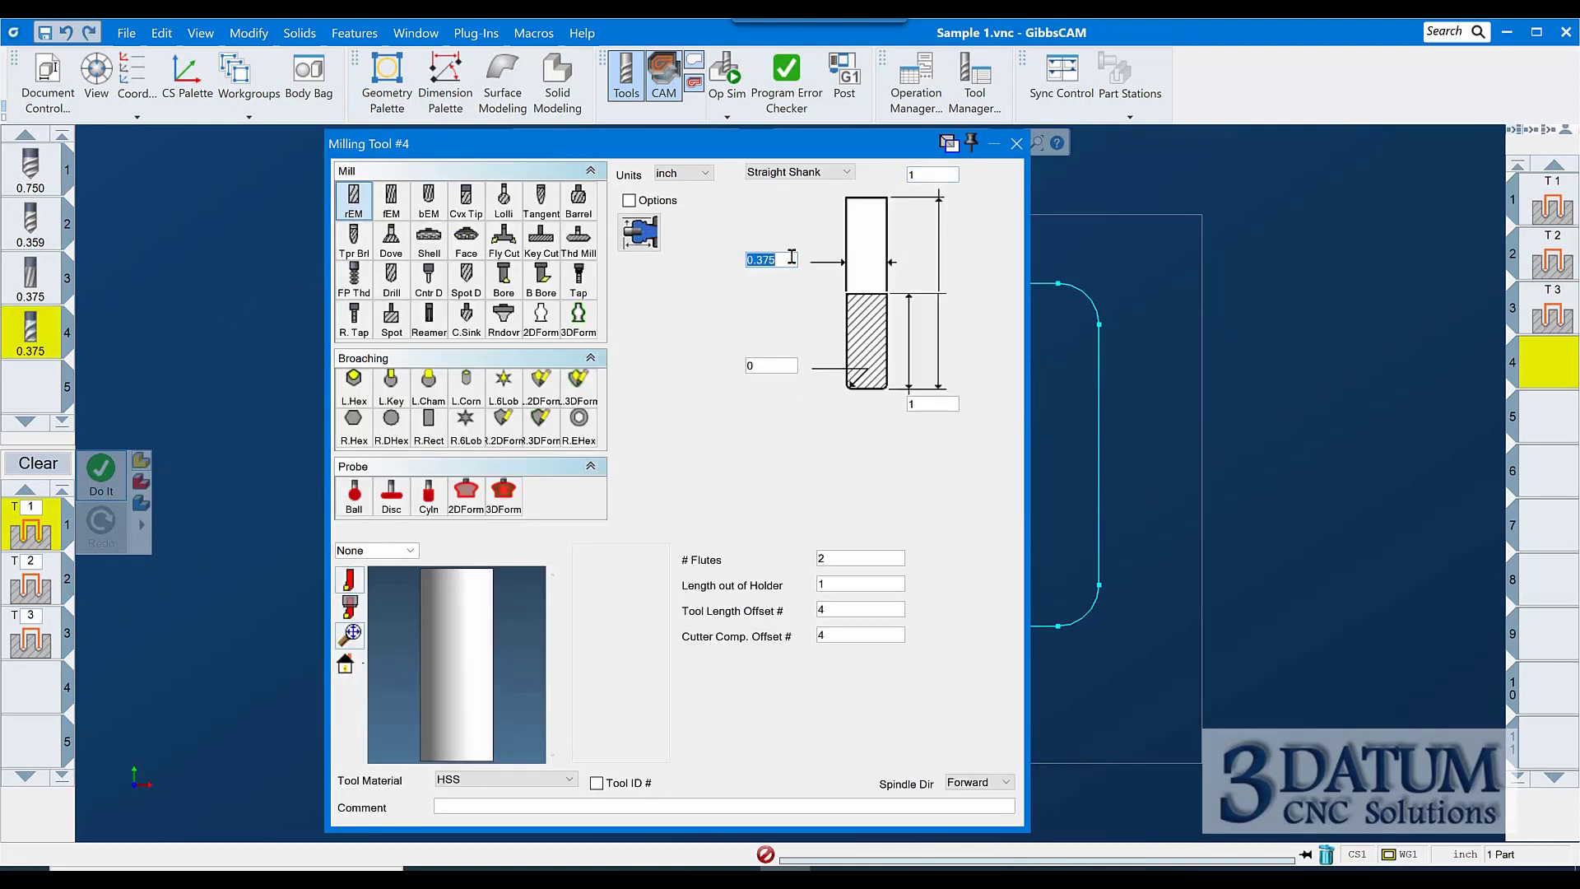
pyautogui.write('.25')
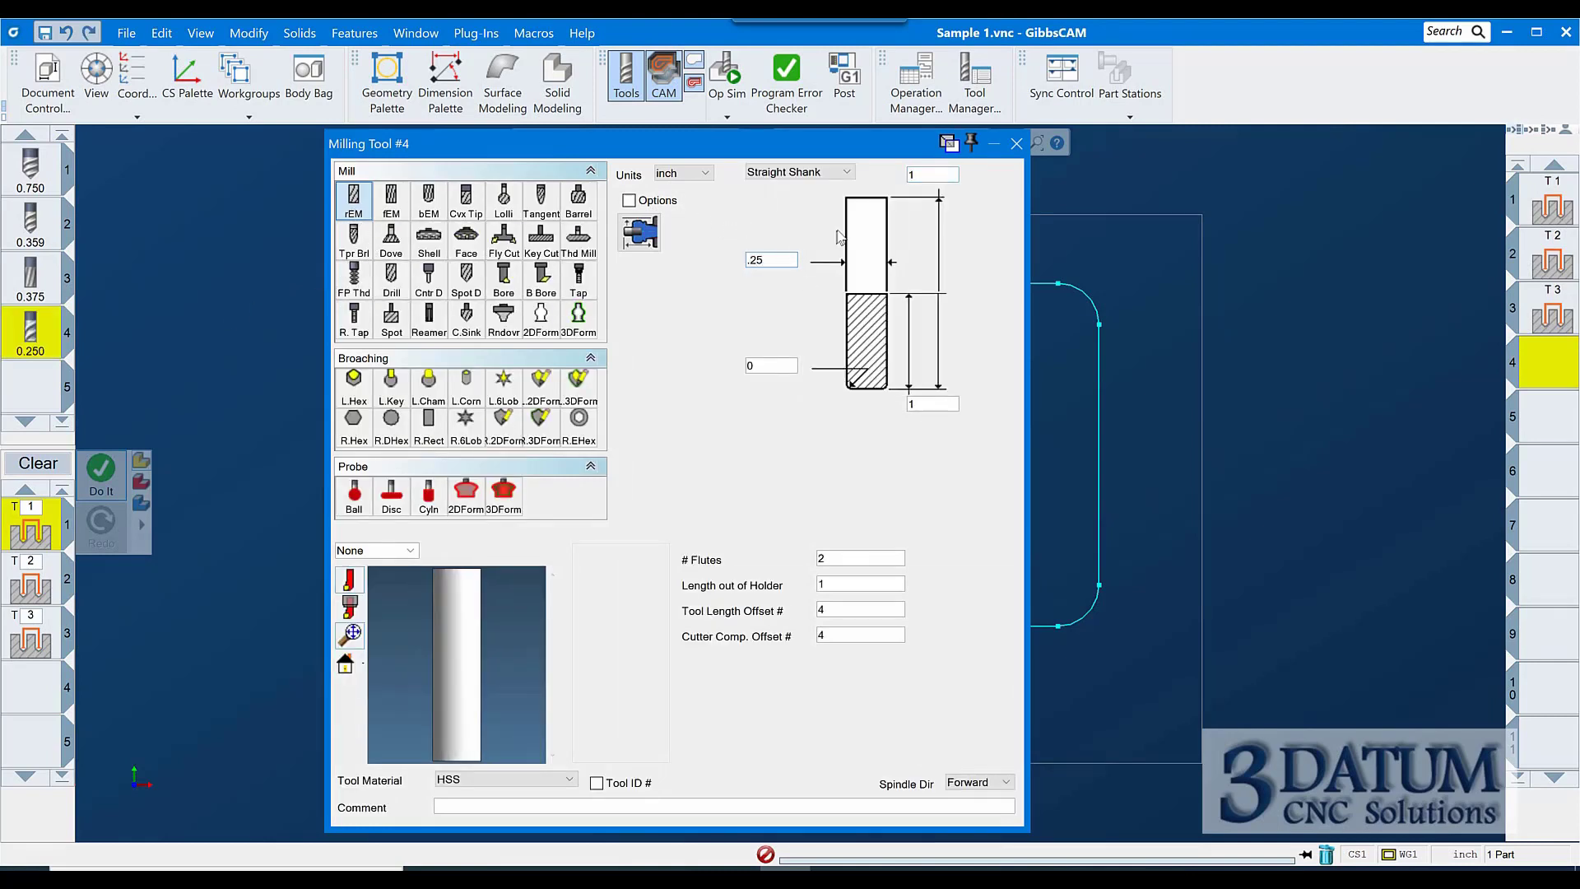
pyautogui.click(1014, 145)
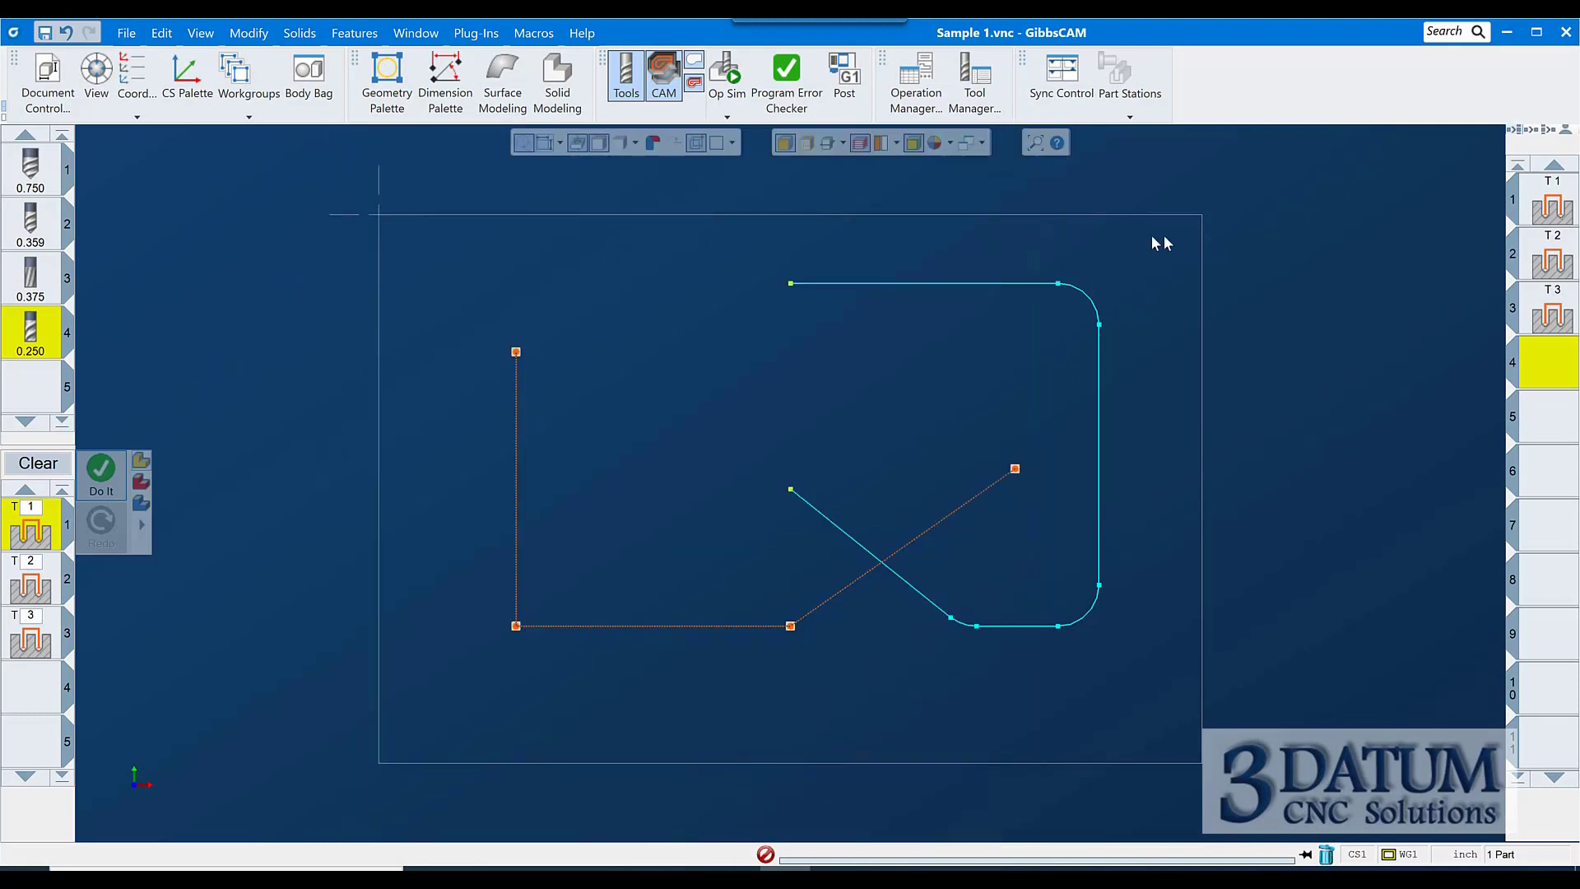
# - Create a tool 4 contour process with a -0.25 bottom cutting depth
pyautogui.moveTo(31, 334); pyautogui.dragTo(54, 705)
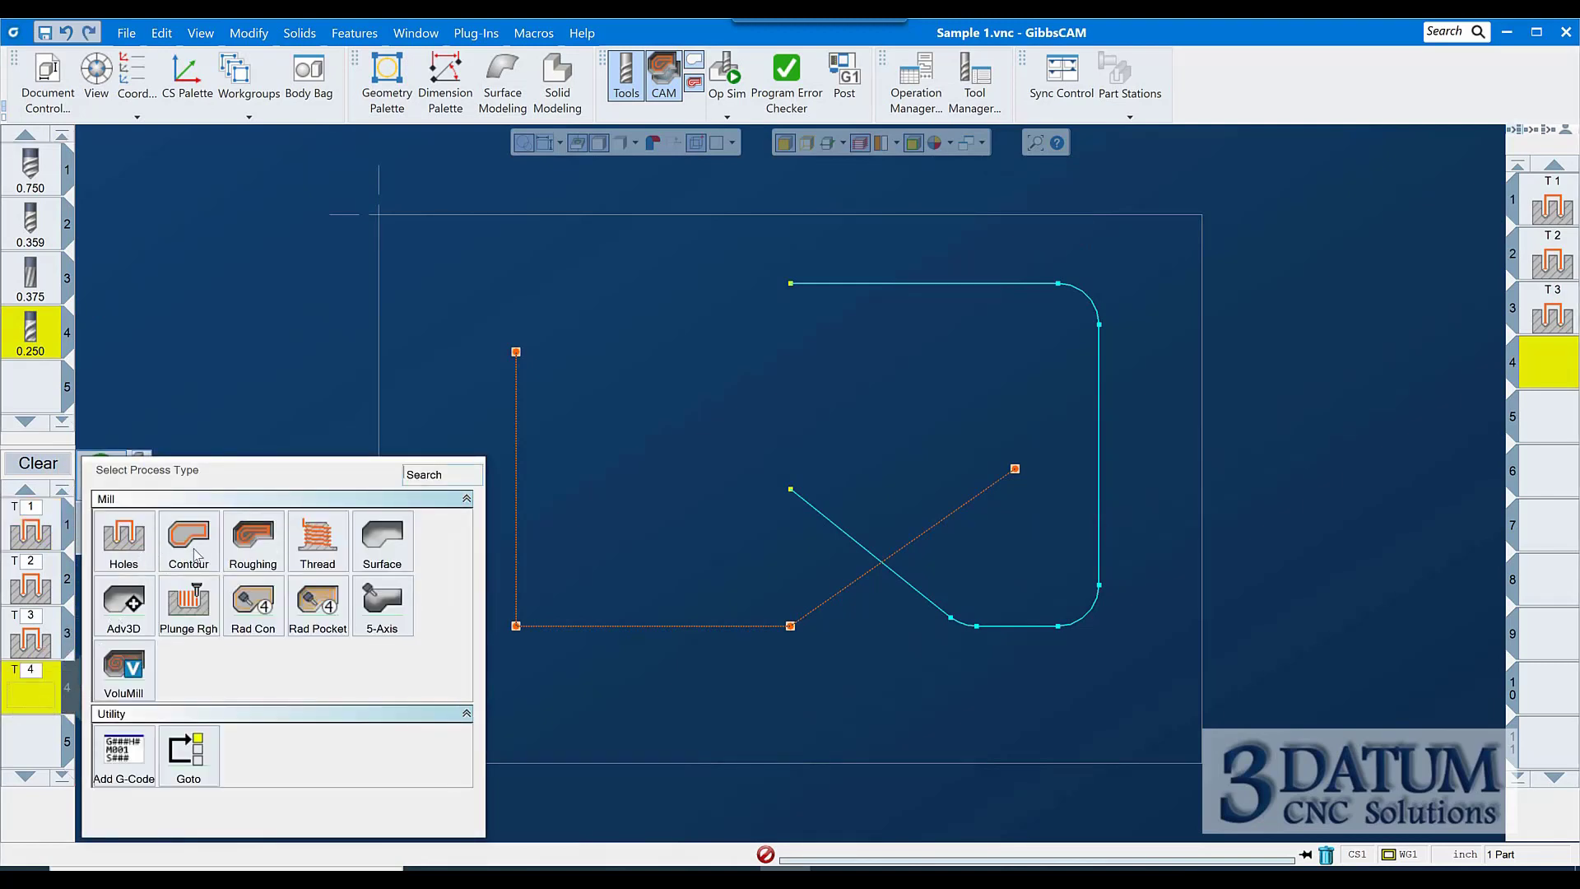
pyautogui.click(232, 545)
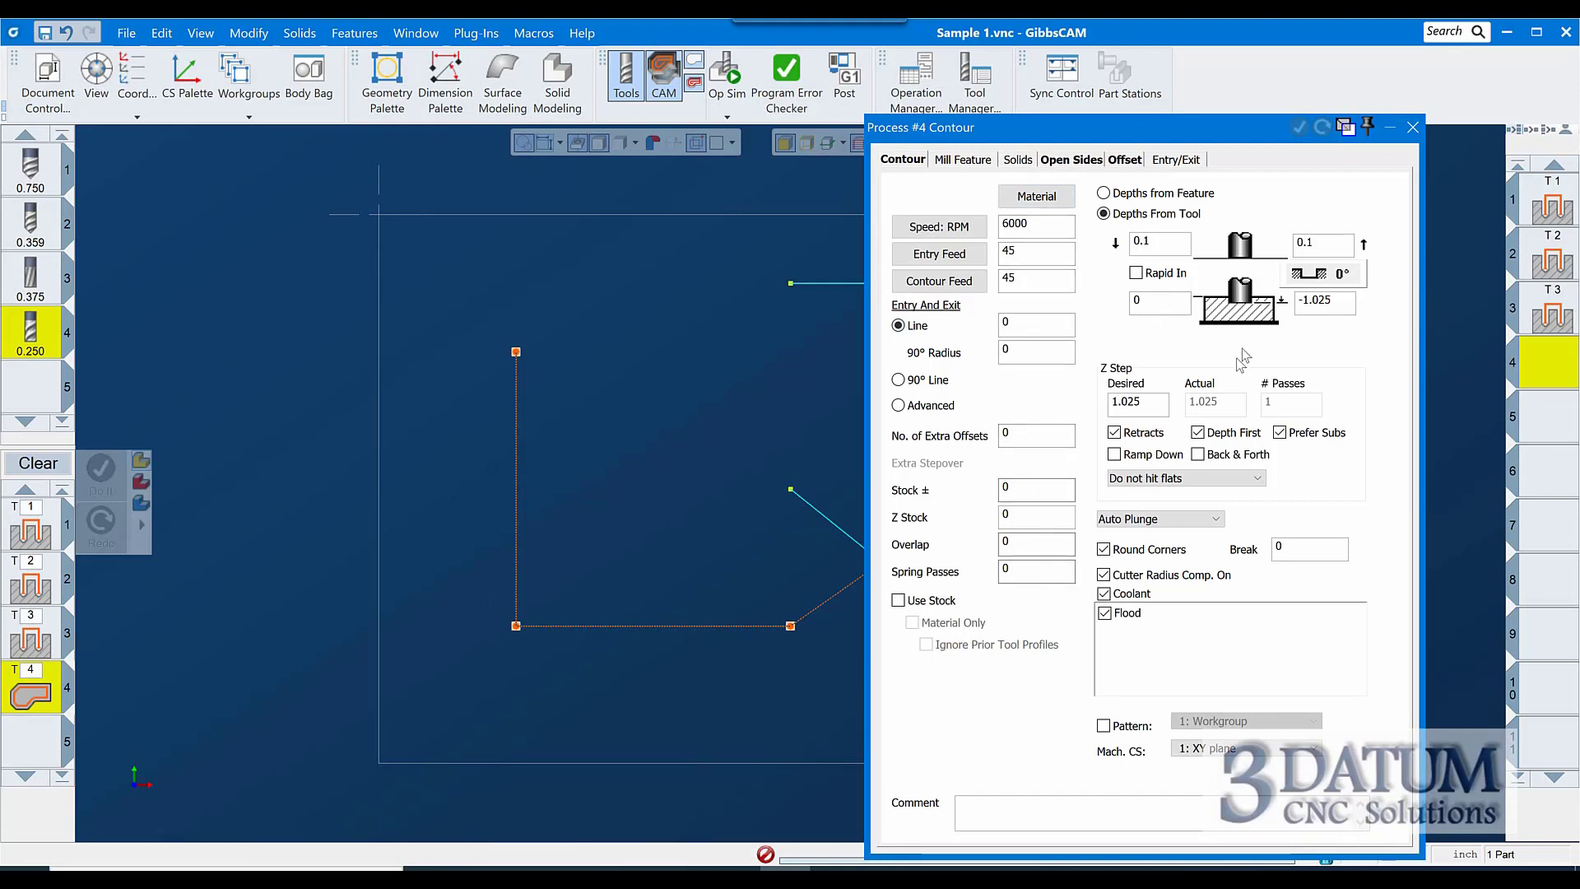
pyautogui.doubleClick(1339, 304)
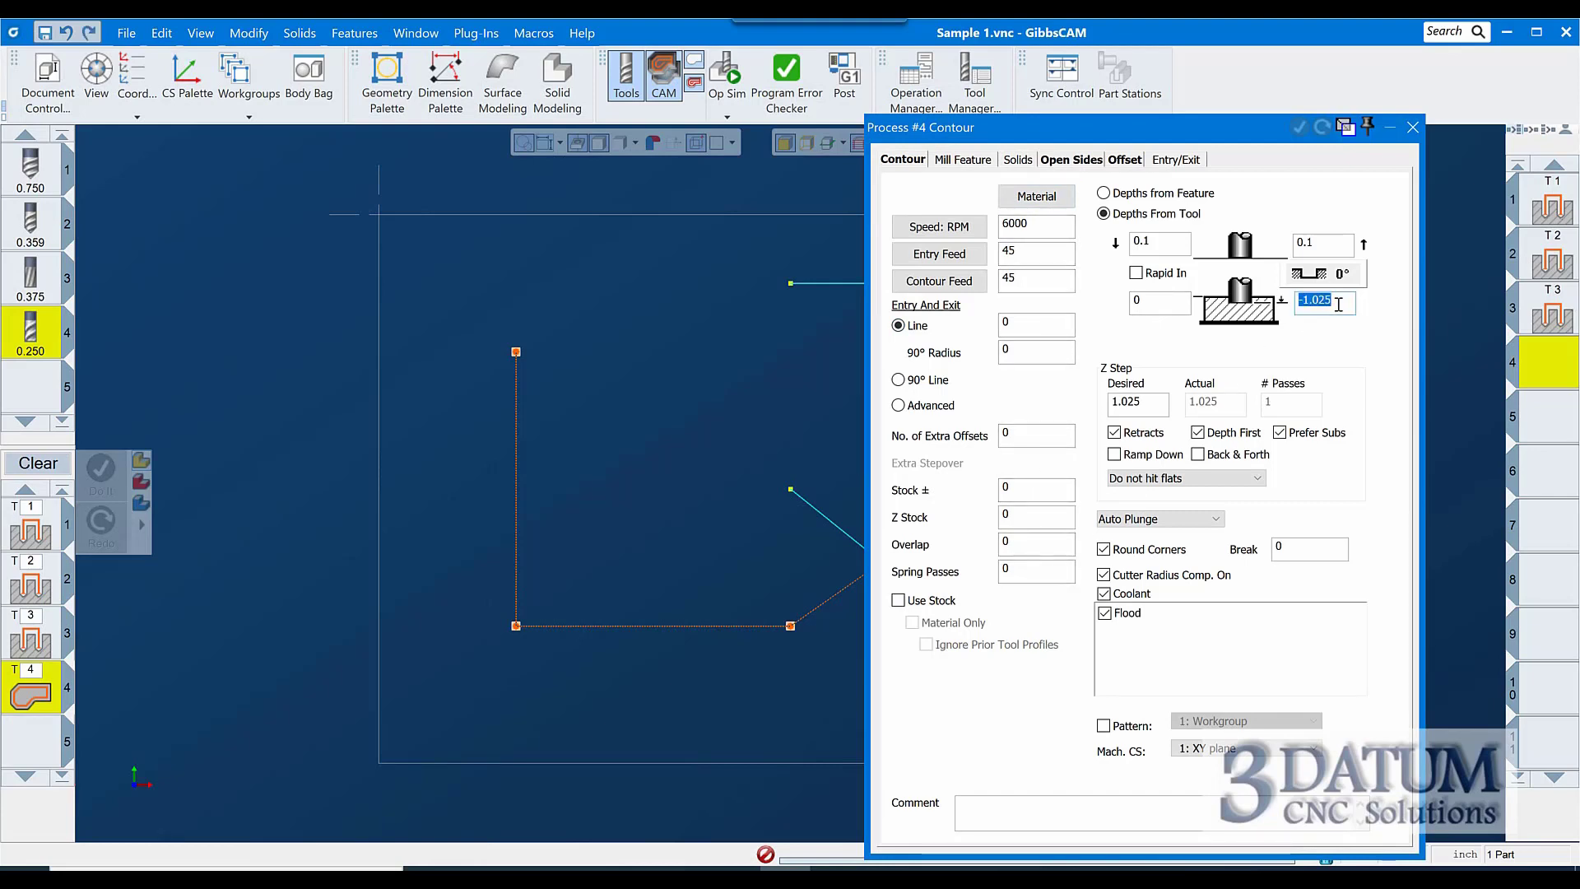
pyautogui.write('-.25')
pyautogui.click(1412, 127)
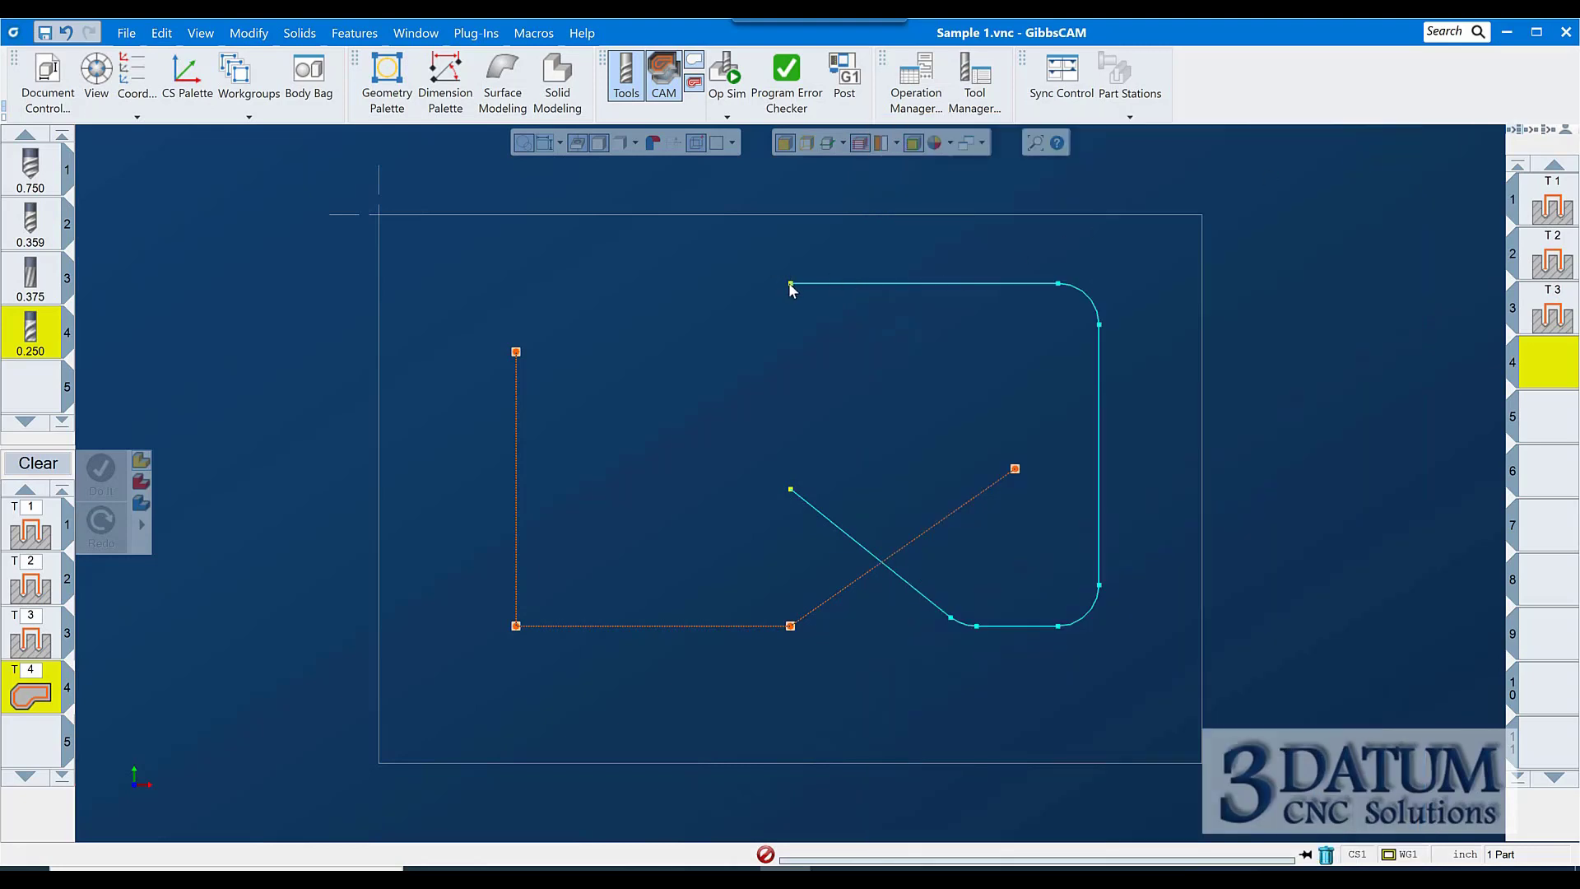
# - Chain the slot outline from its start point and generate operations for all processes
pyautogui.click(790, 285)
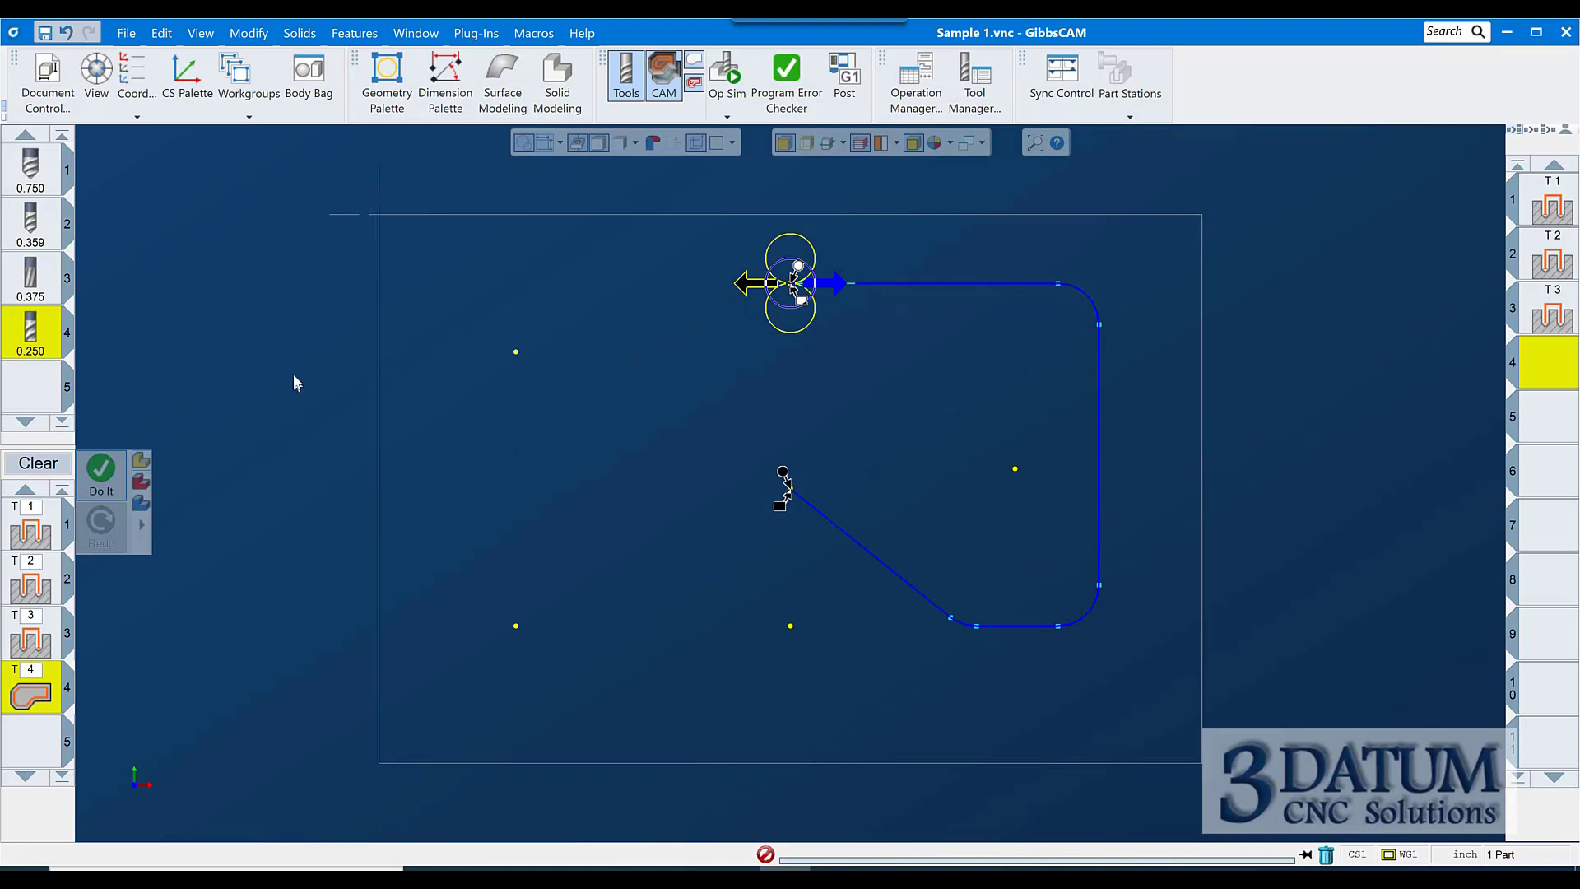
pyautogui.rightClick(293, 319)
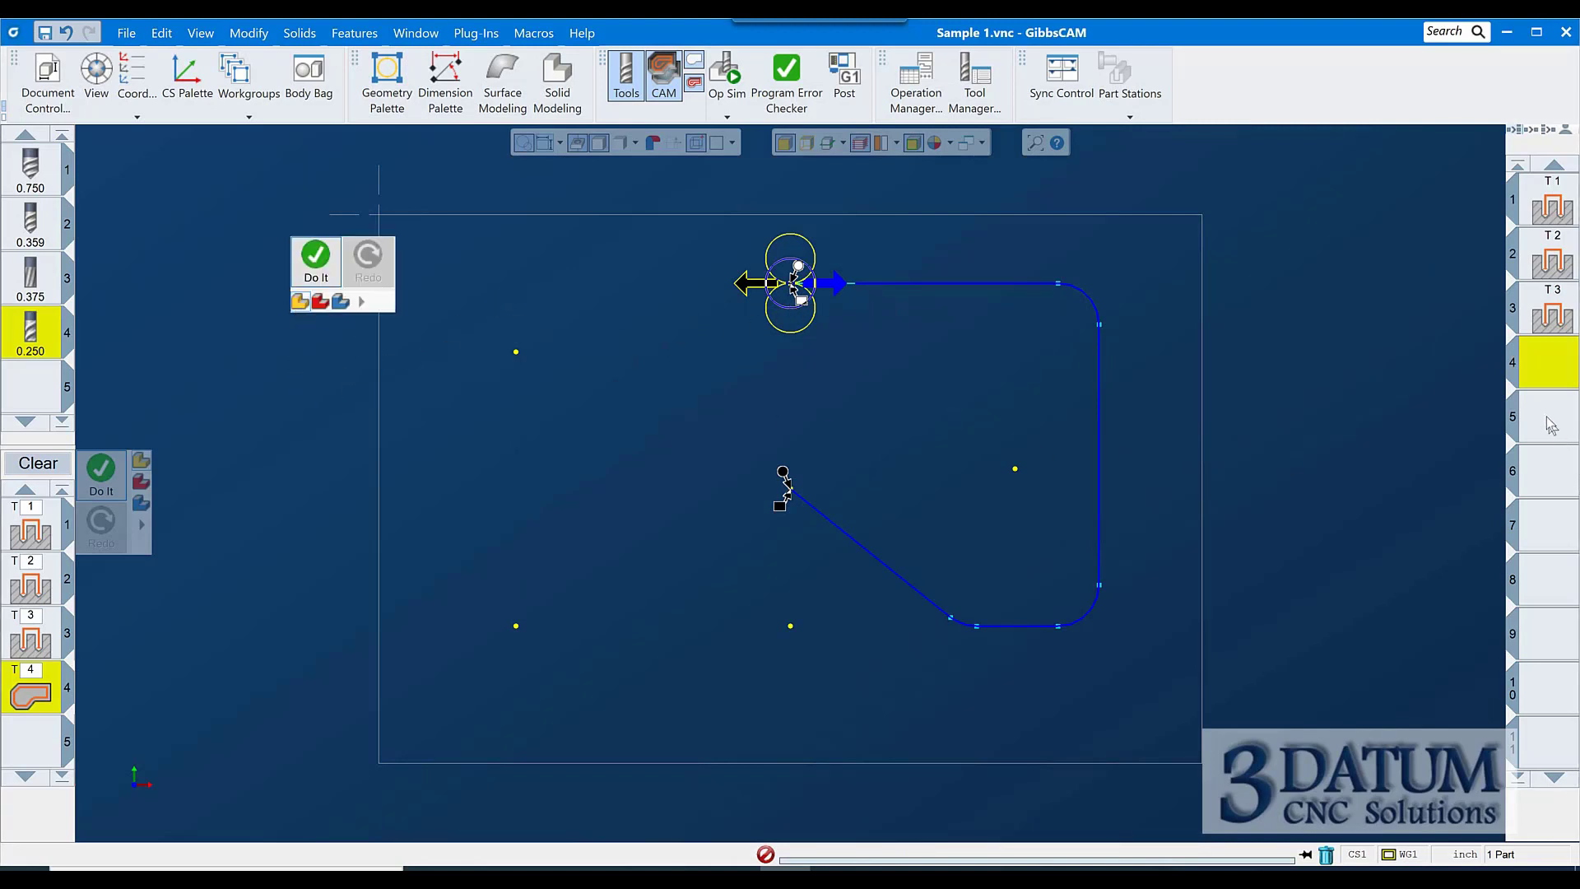
pyautogui.click(316, 265)
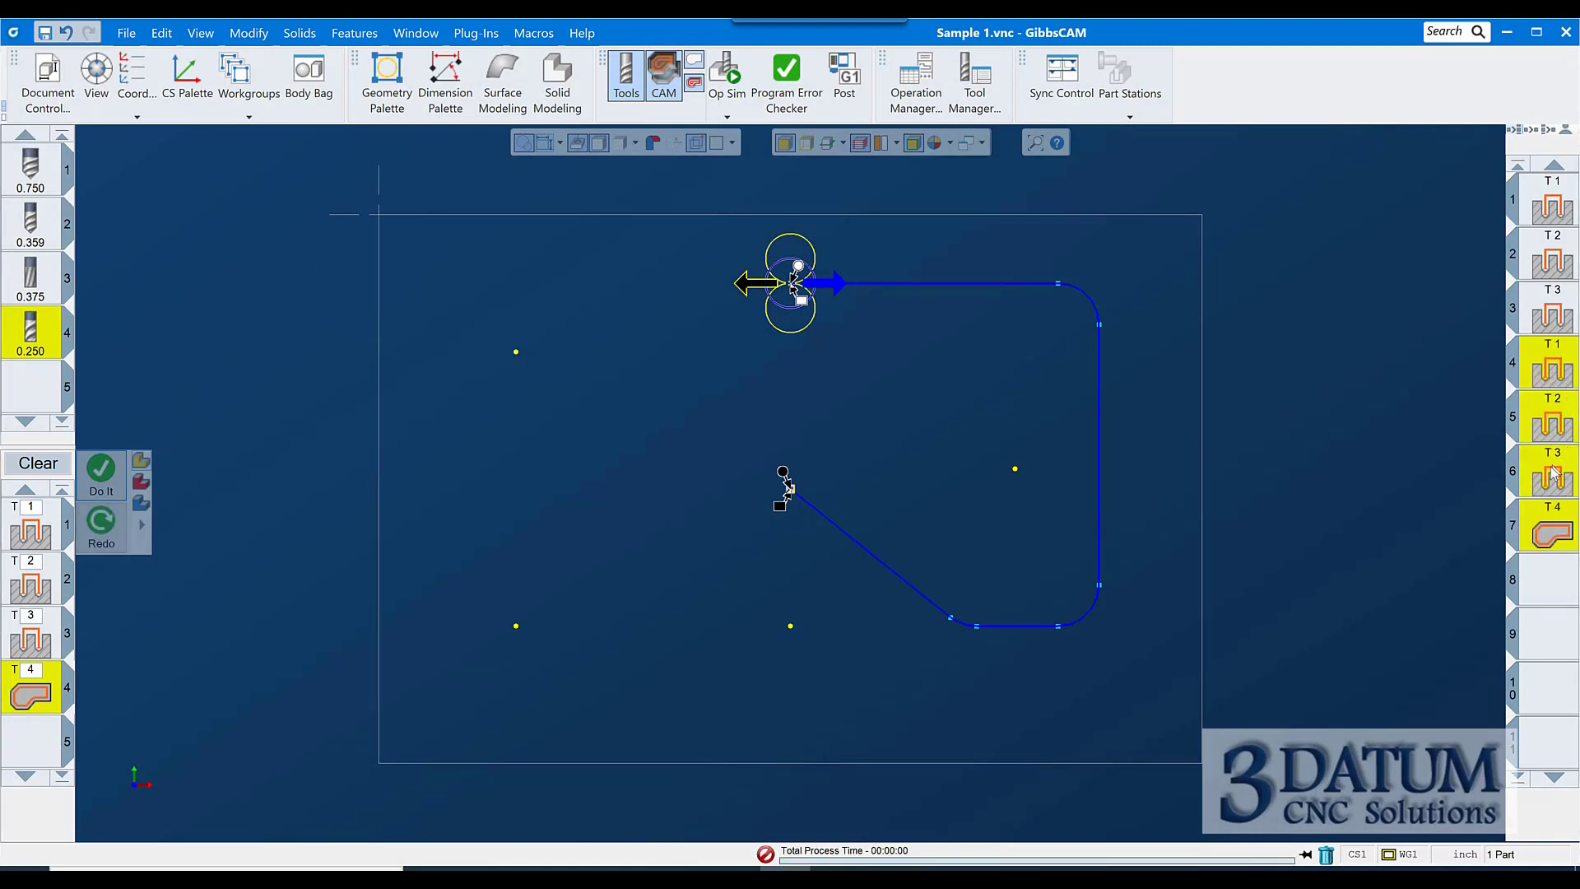
# - Tilt to a 3-D view and toggle Pre-Mill Entry and Corner on the first two hole processes
pyautogui.moveTo(1090, 635); pyautogui.dragTo(717, 345, button='middle')
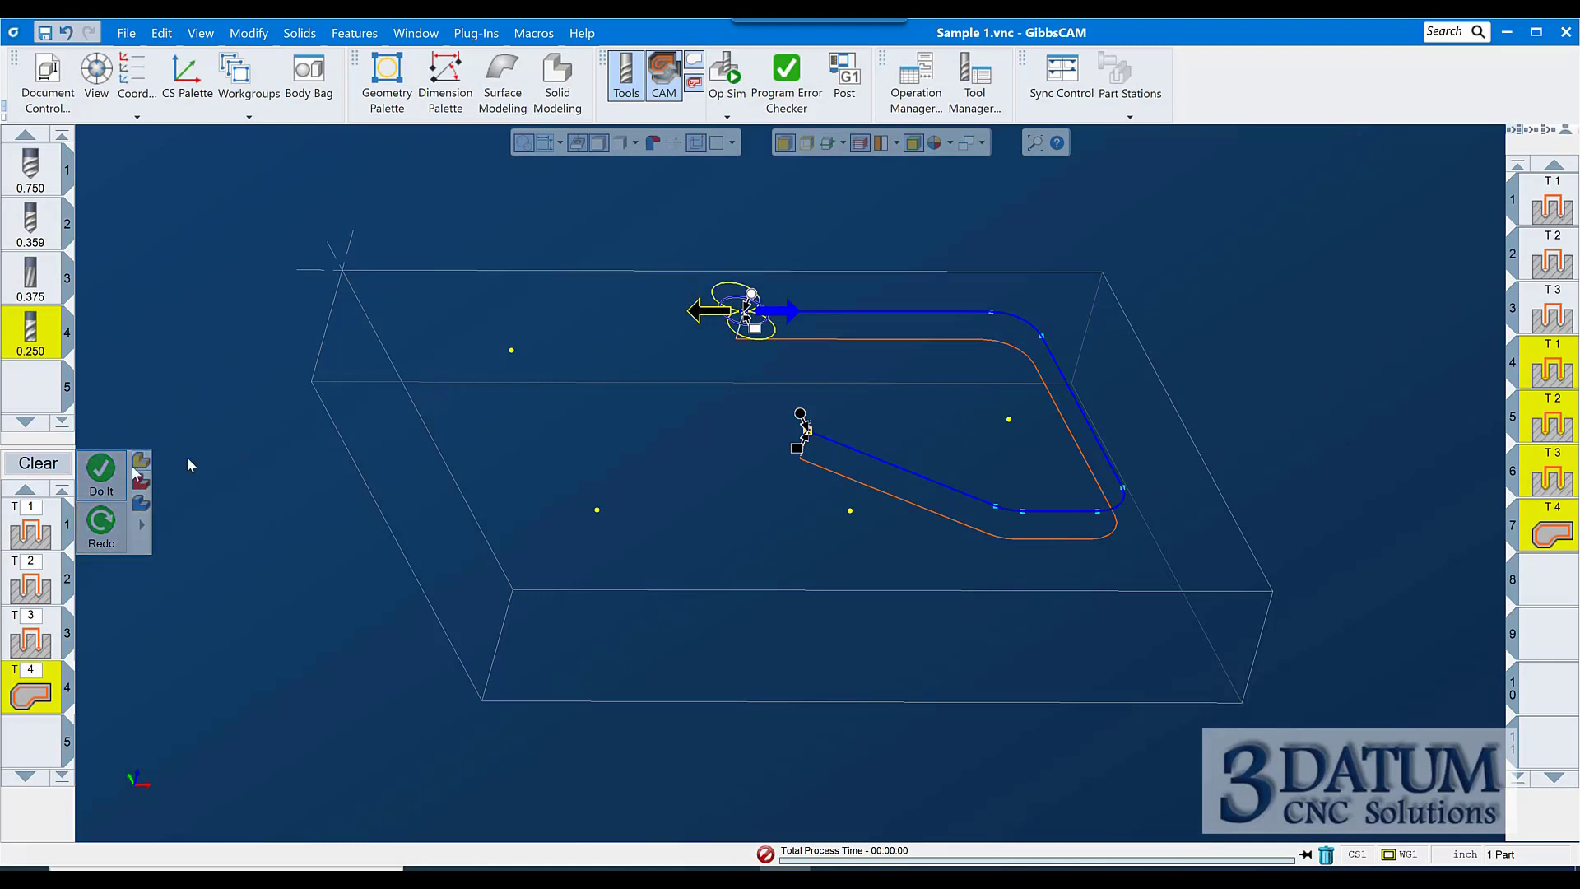
pyautogui.click(31, 527)
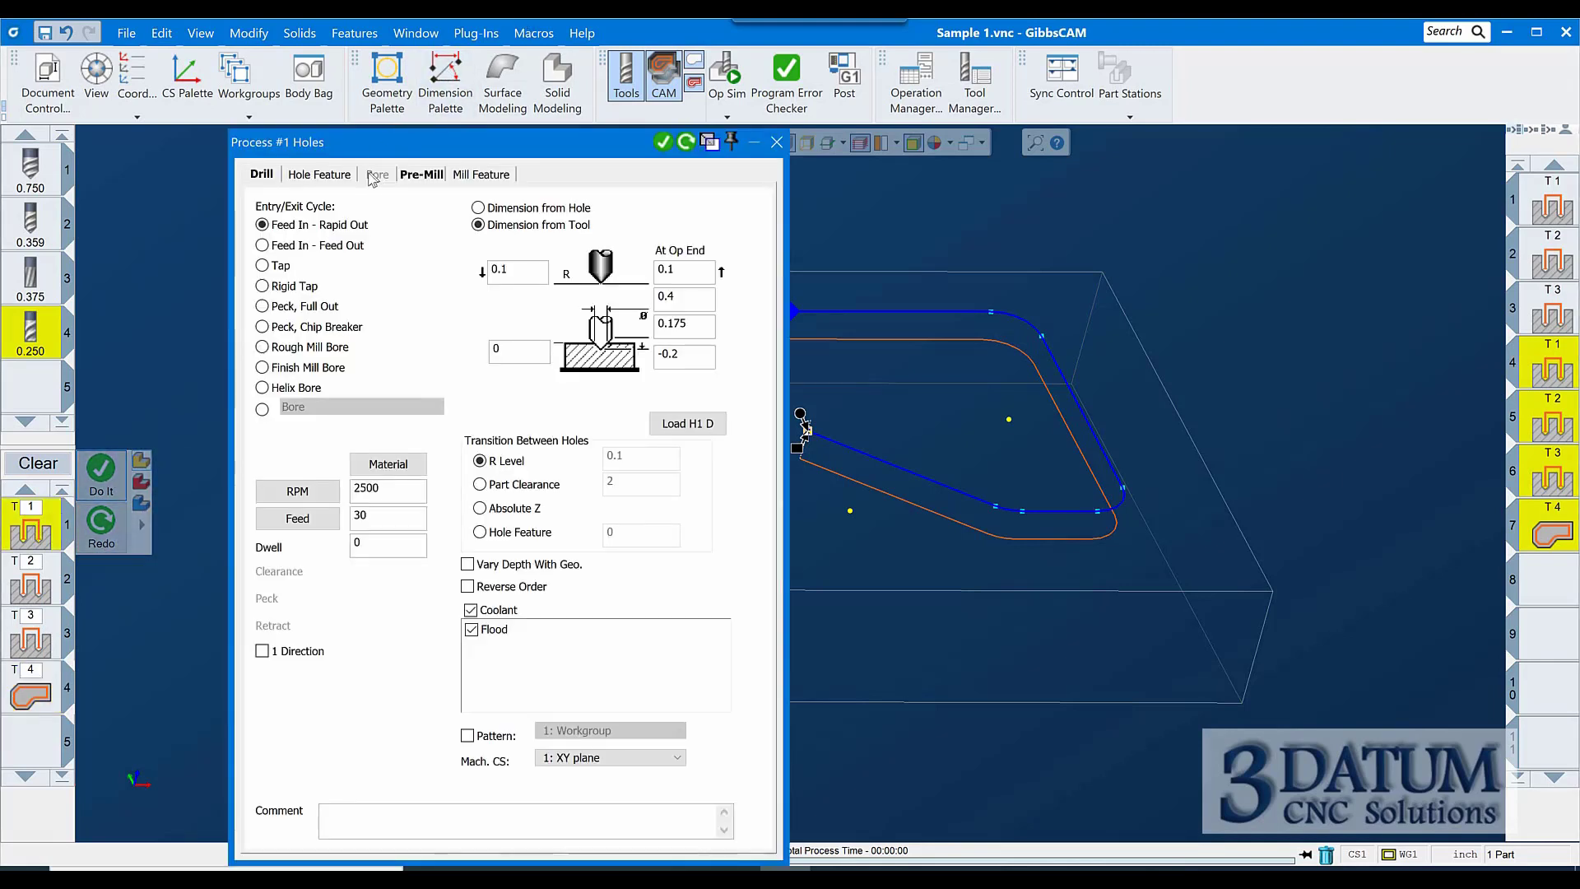
pyautogui.click(421, 174)
pyautogui.click(260, 229)
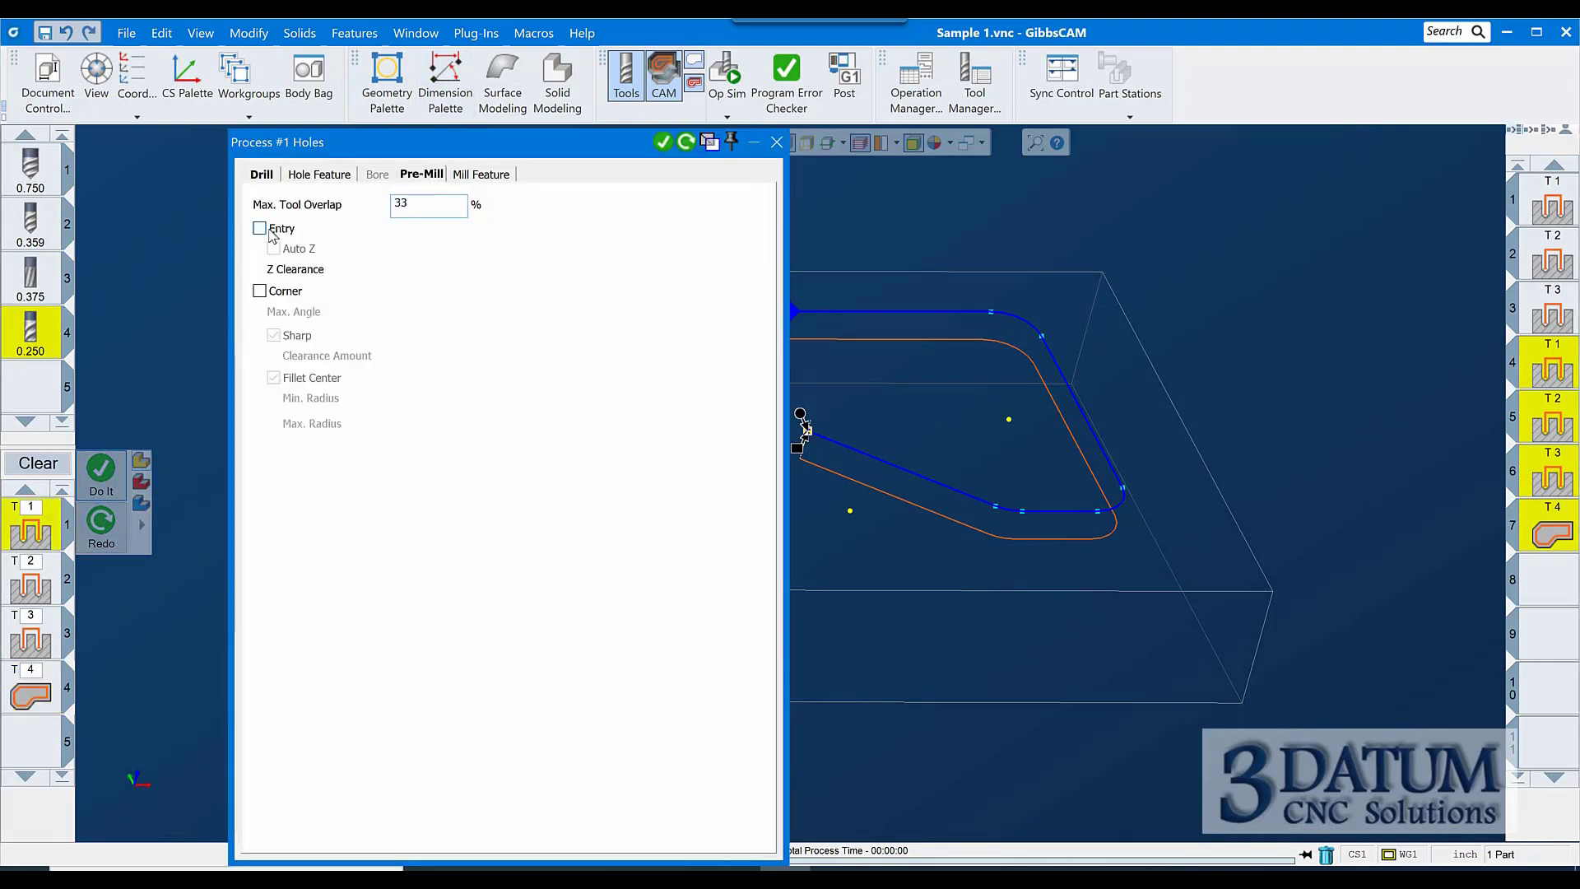
pyautogui.click(31, 580)
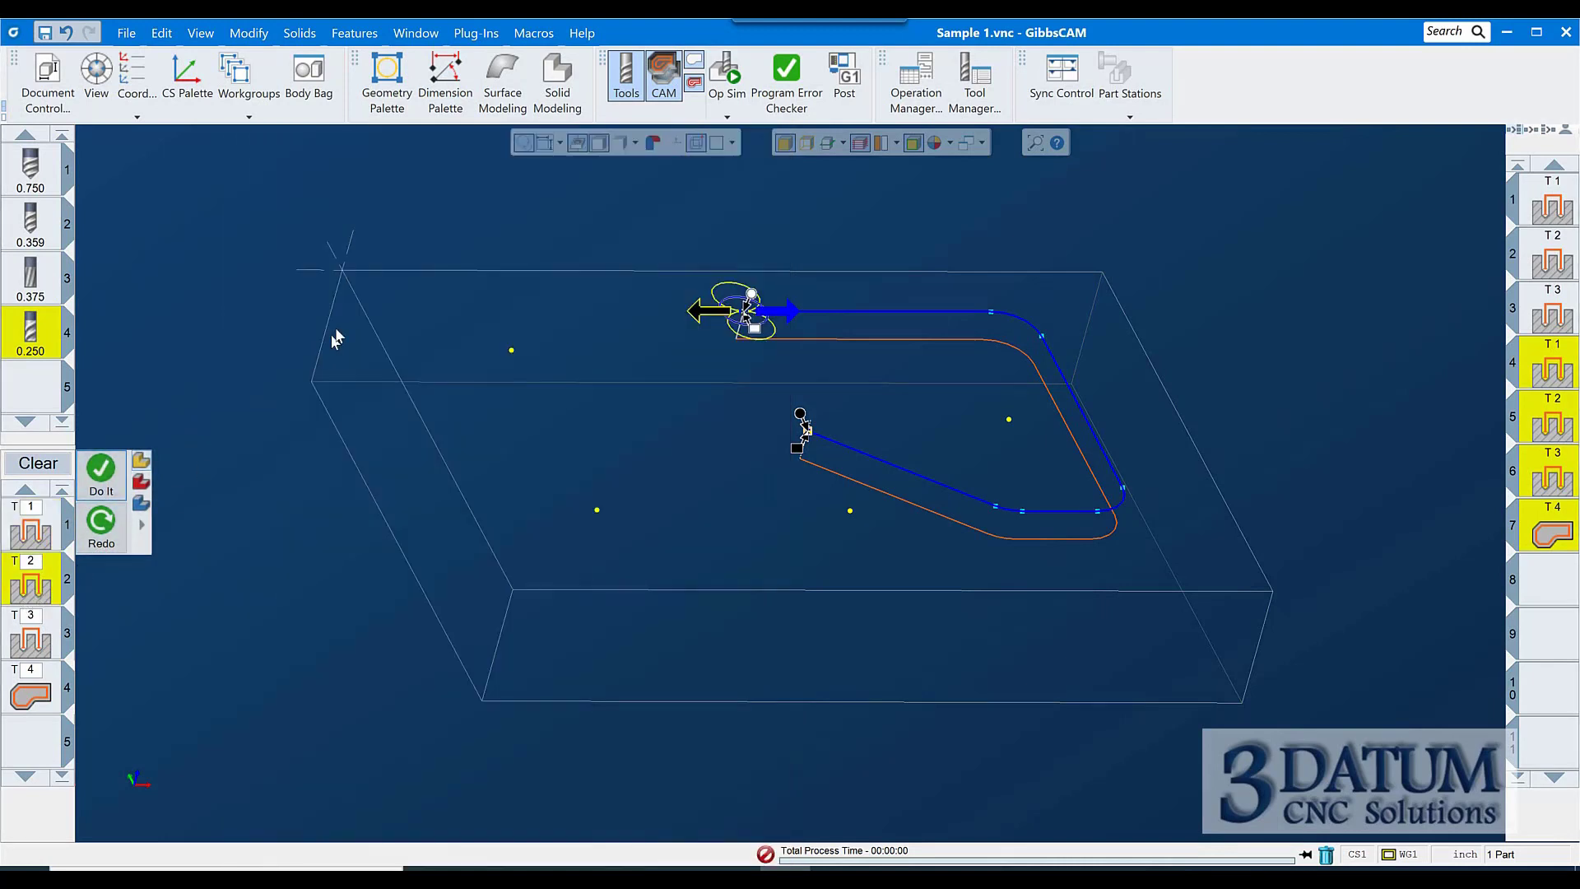
pyautogui.click(421, 174)
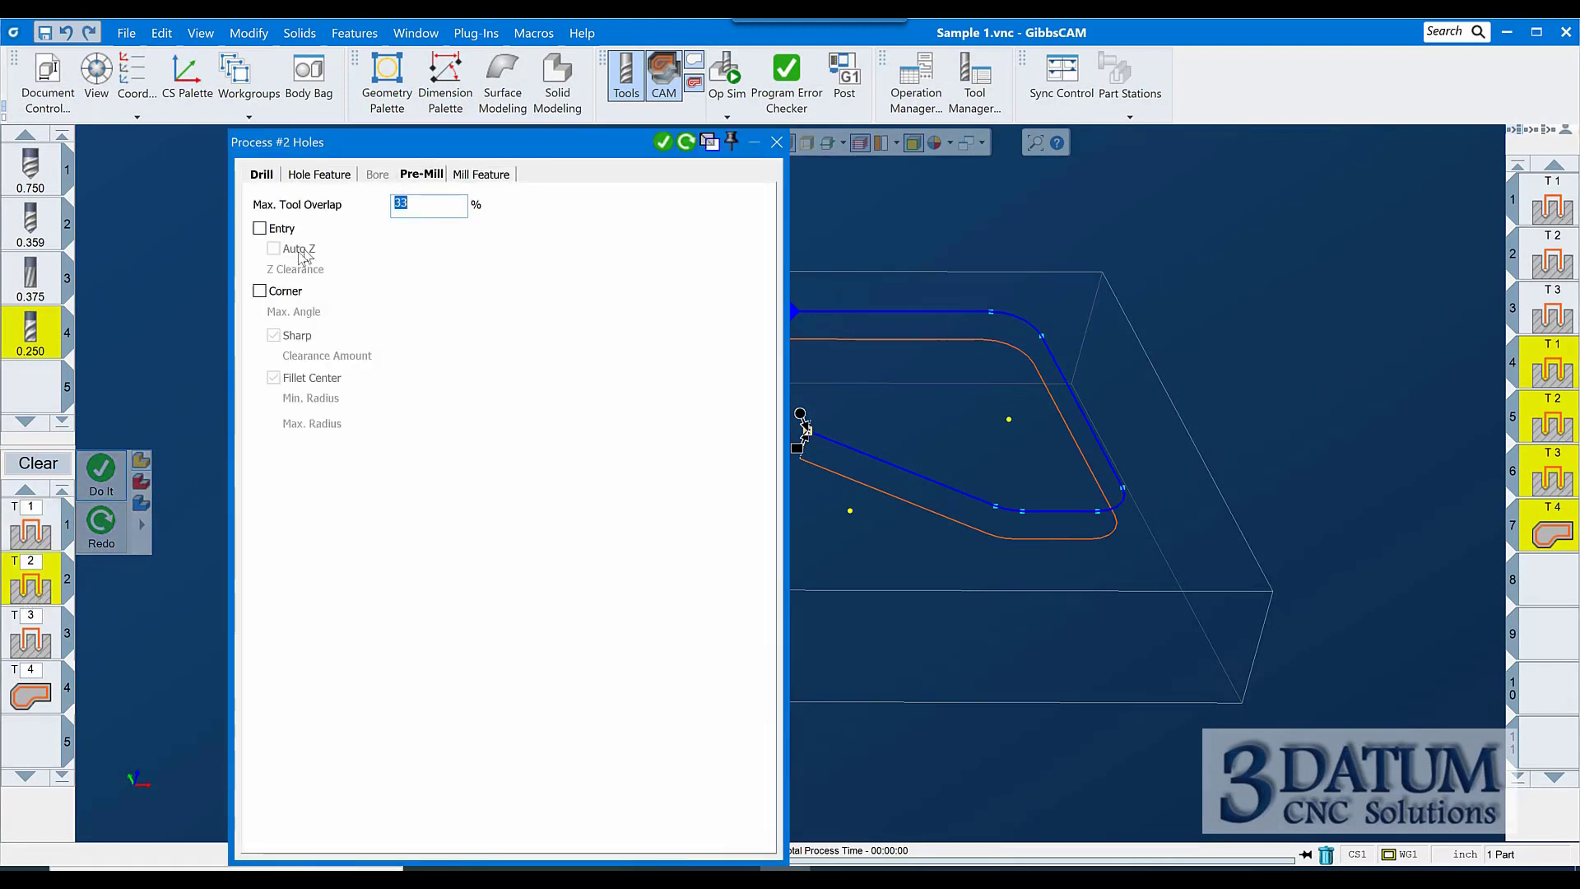
pyautogui.click(259, 290)
pyautogui.click(260, 229)
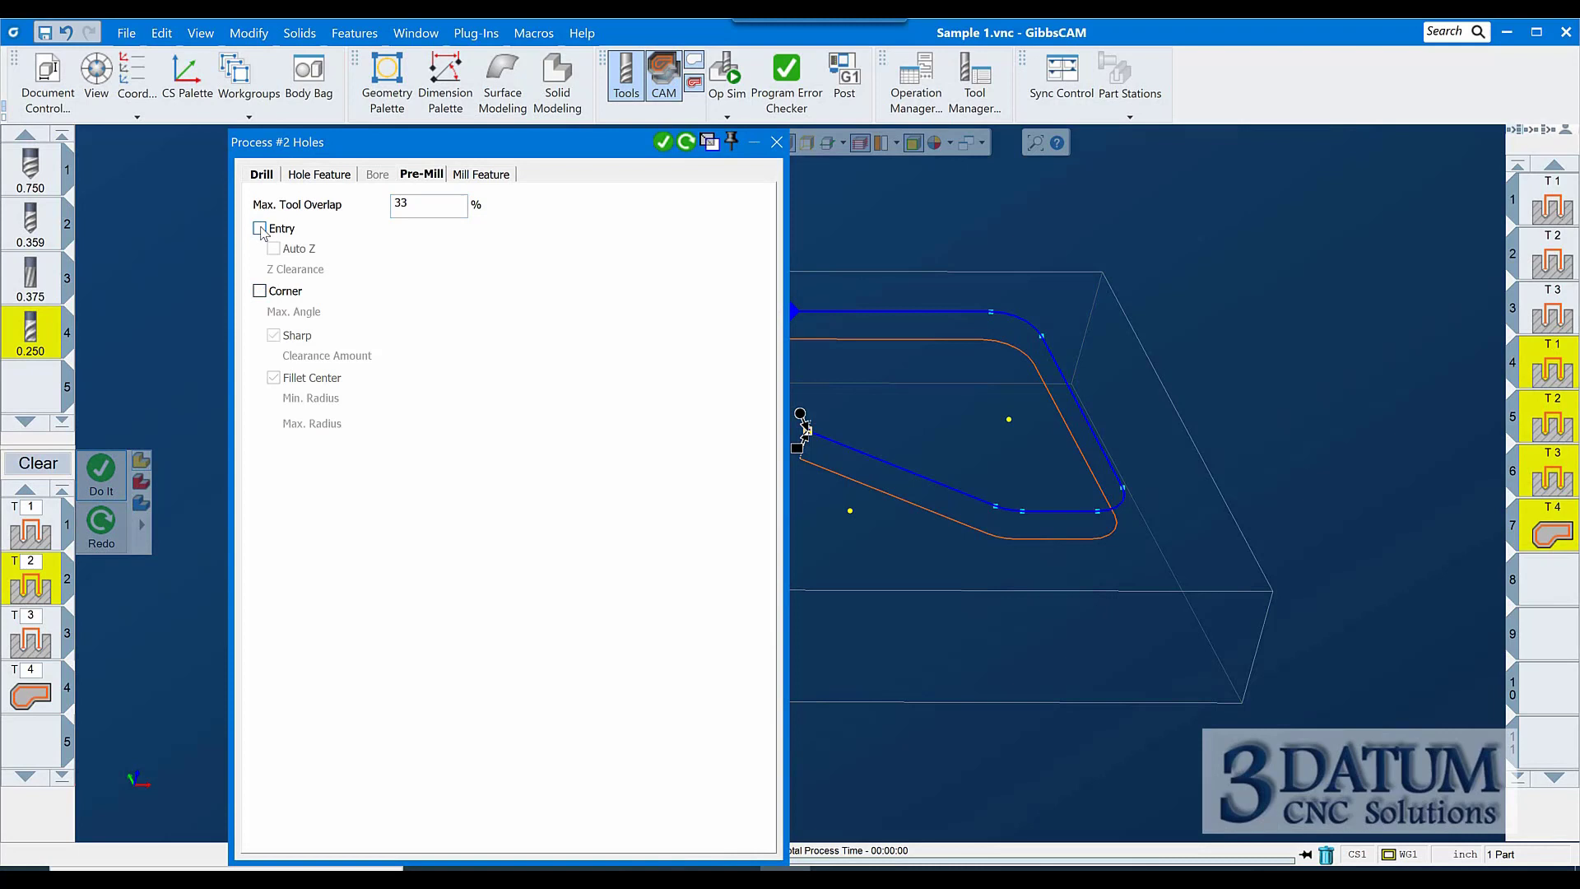
# - Review the third hole process's Pre-Mill settings and regenerate the toolpath
pyautogui.click(35, 644)
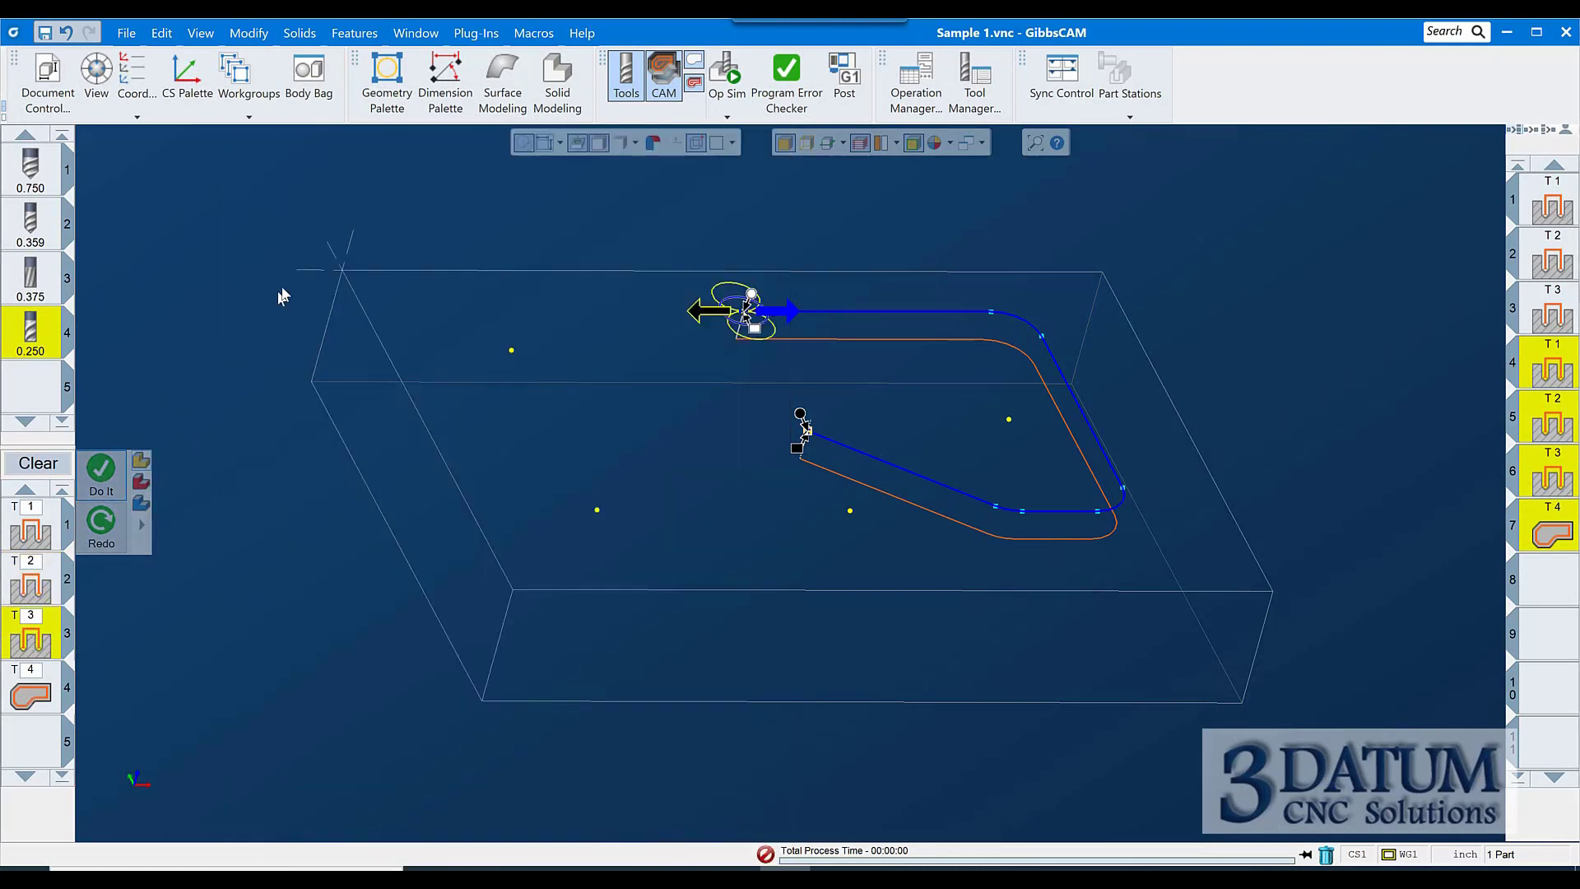
pyautogui.click(419, 176)
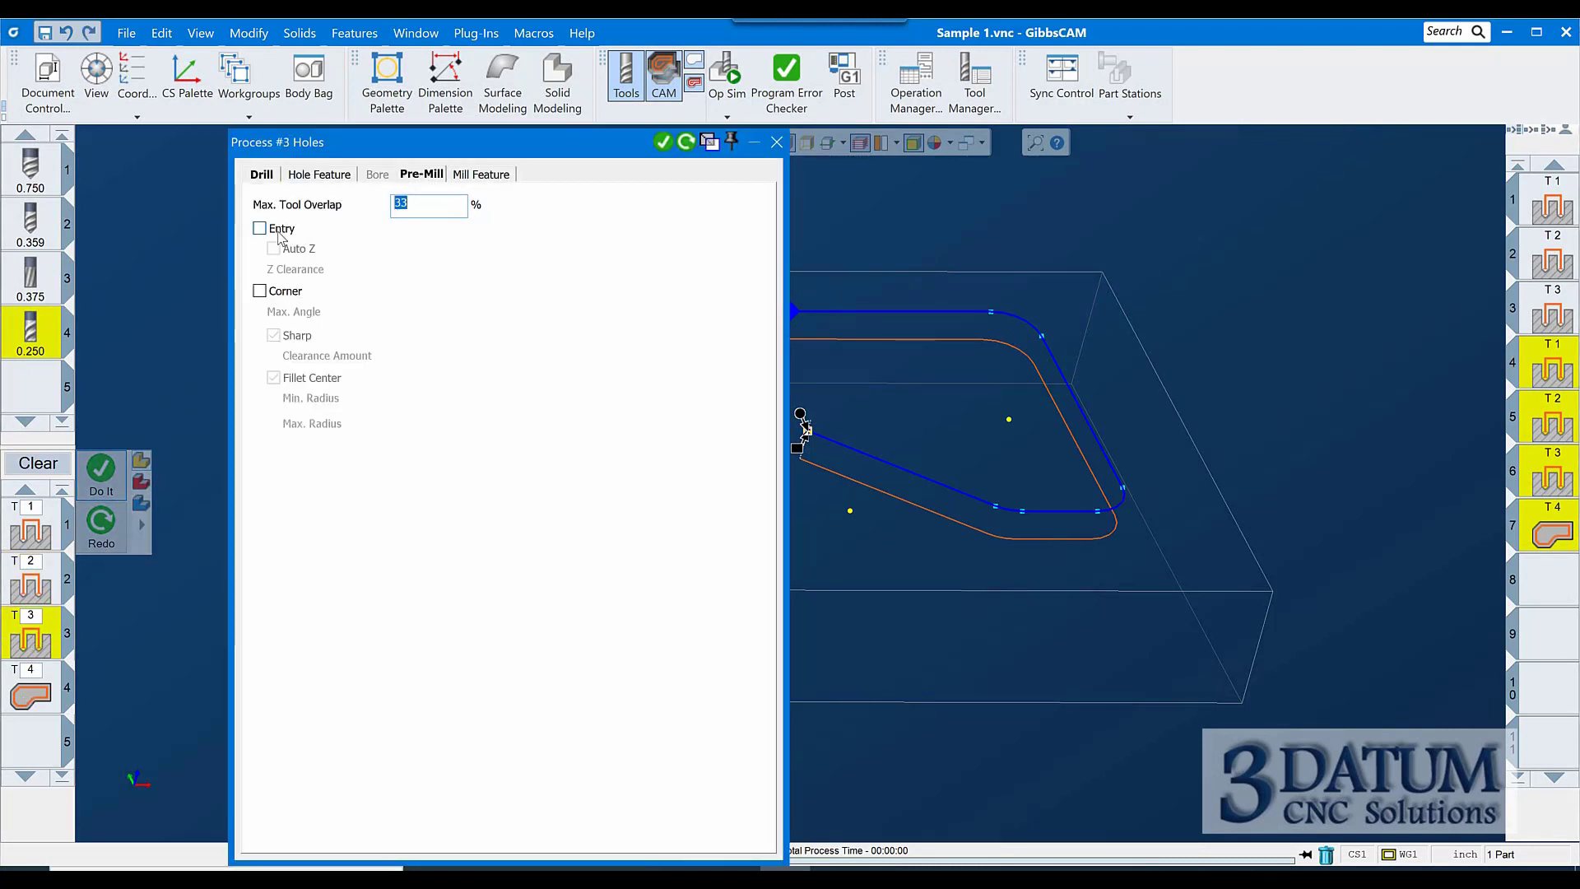
pyautogui.click(662, 141)
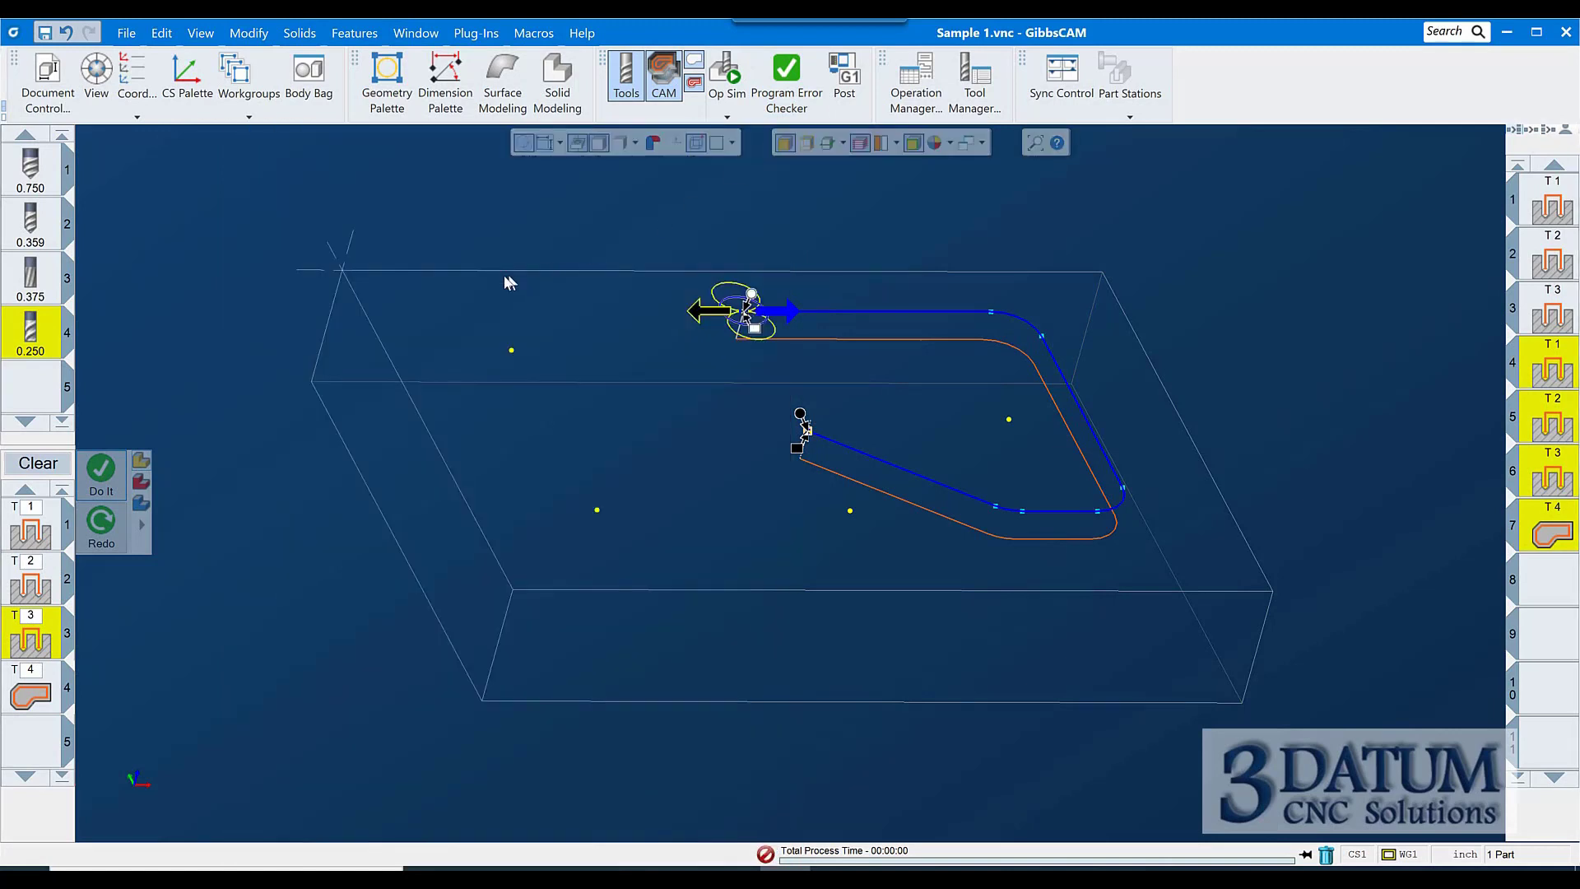
pyautogui.click(367, 179)
# - Undo the four generated operations, clear the process list, and start a new tool 4 process
pyautogui.hotkey('ctrl', 'z')
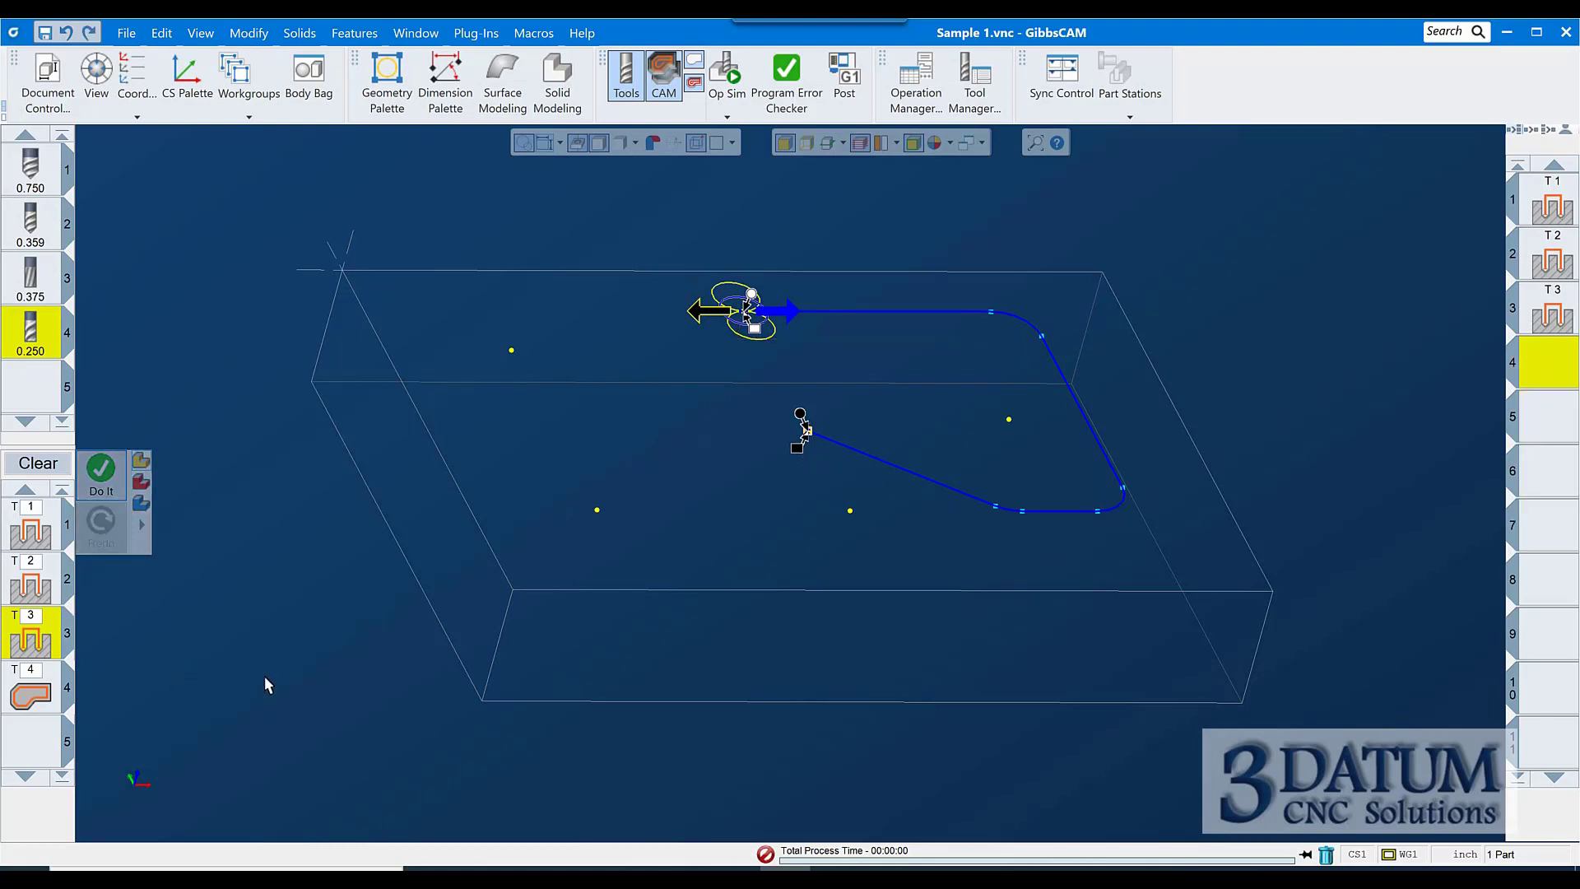
pyautogui.click(33, 465)
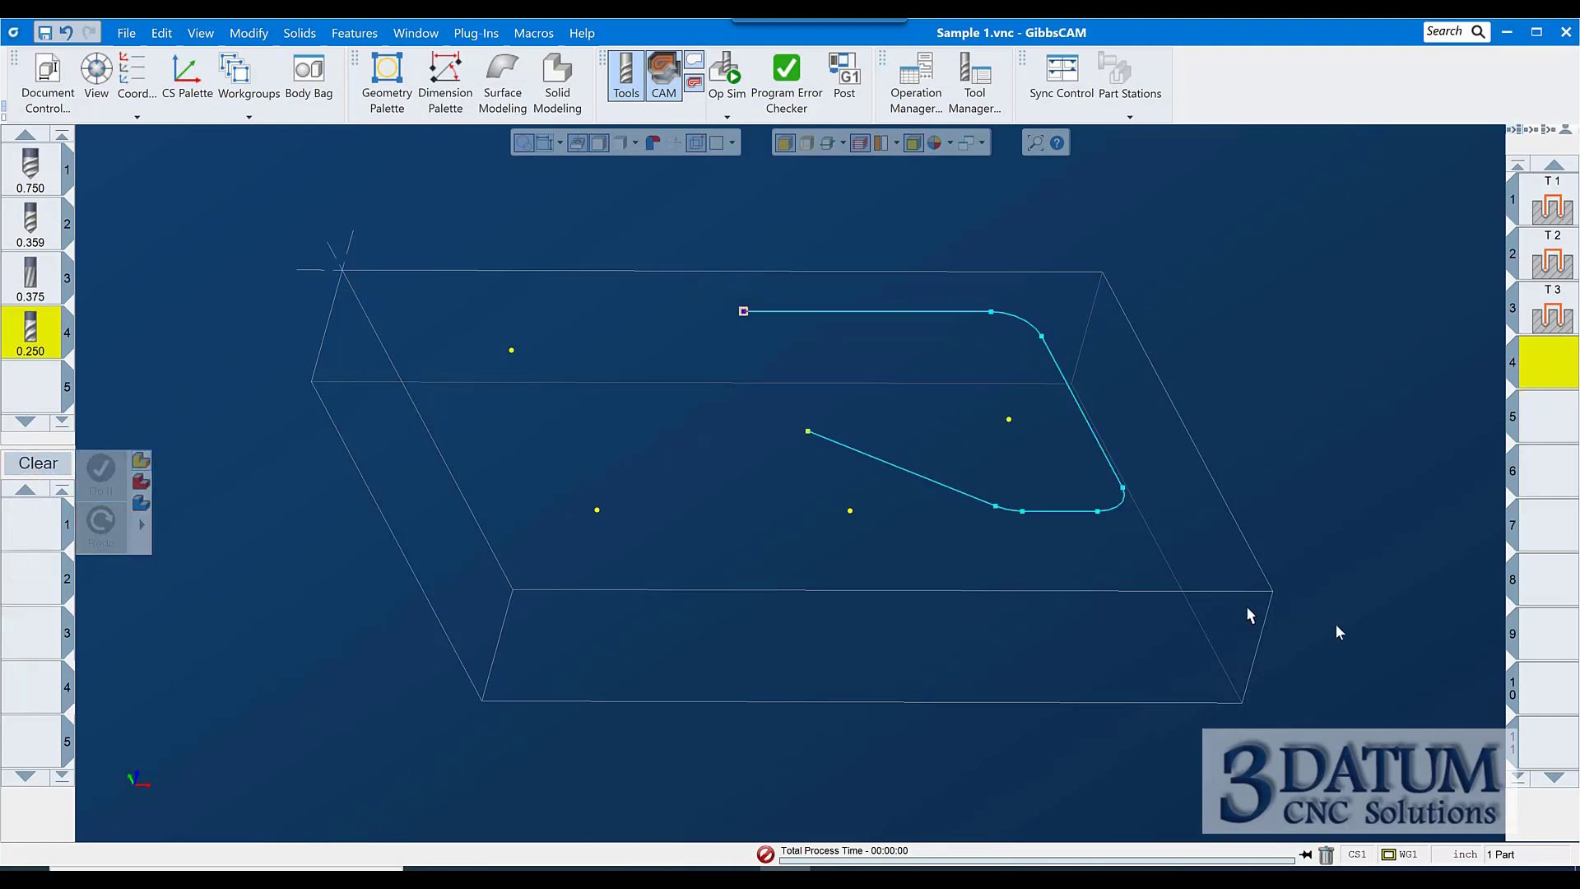
pyautogui.doubleClick(1553, 262)
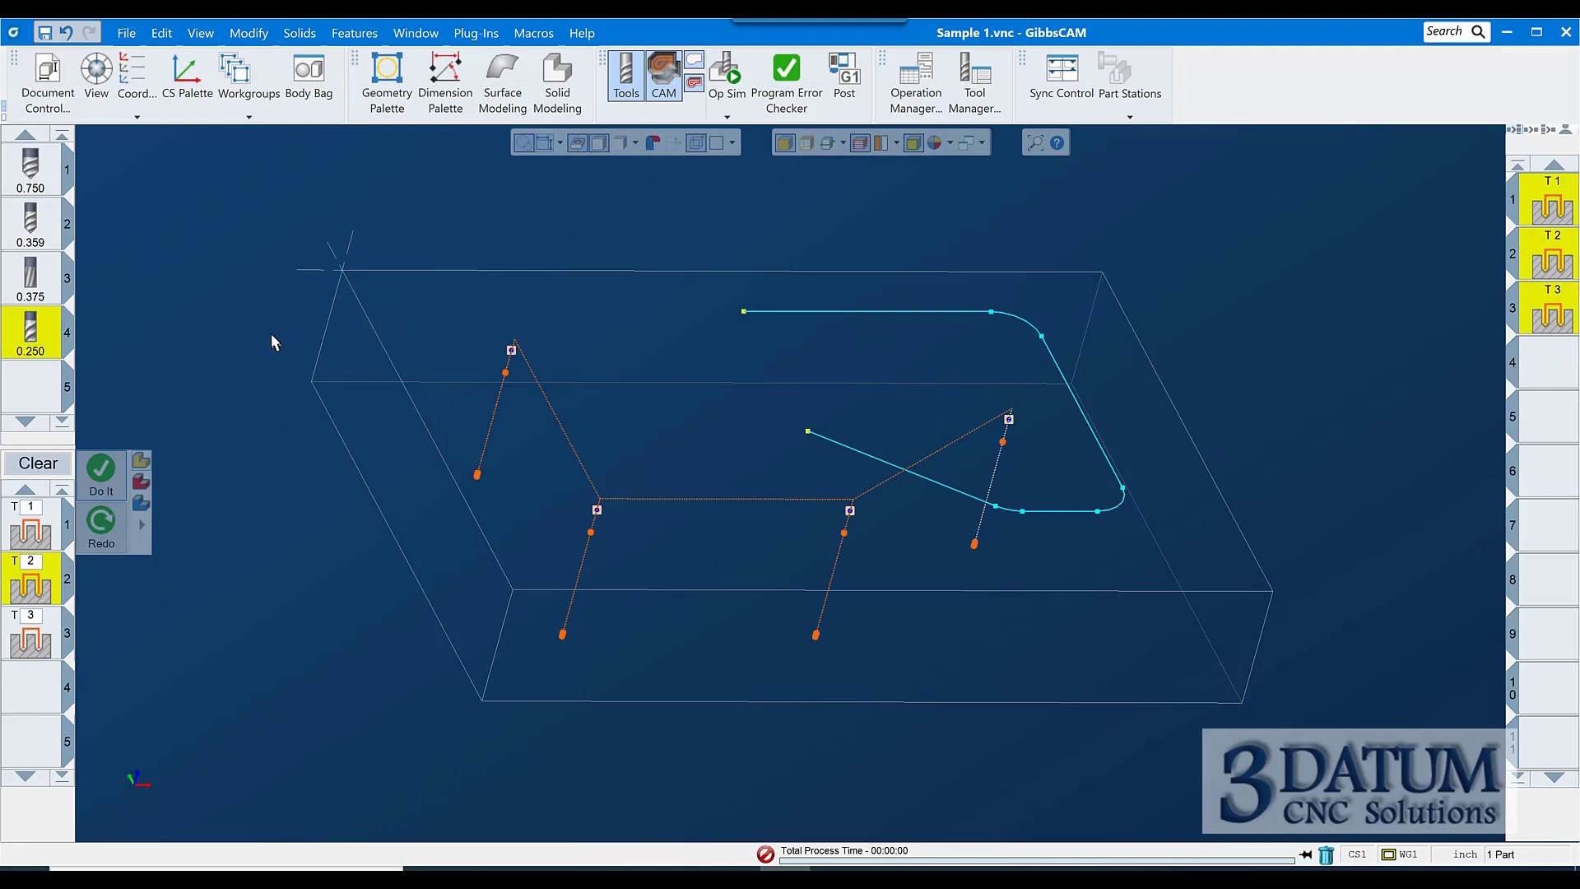
pyautogui.click(38, 462)
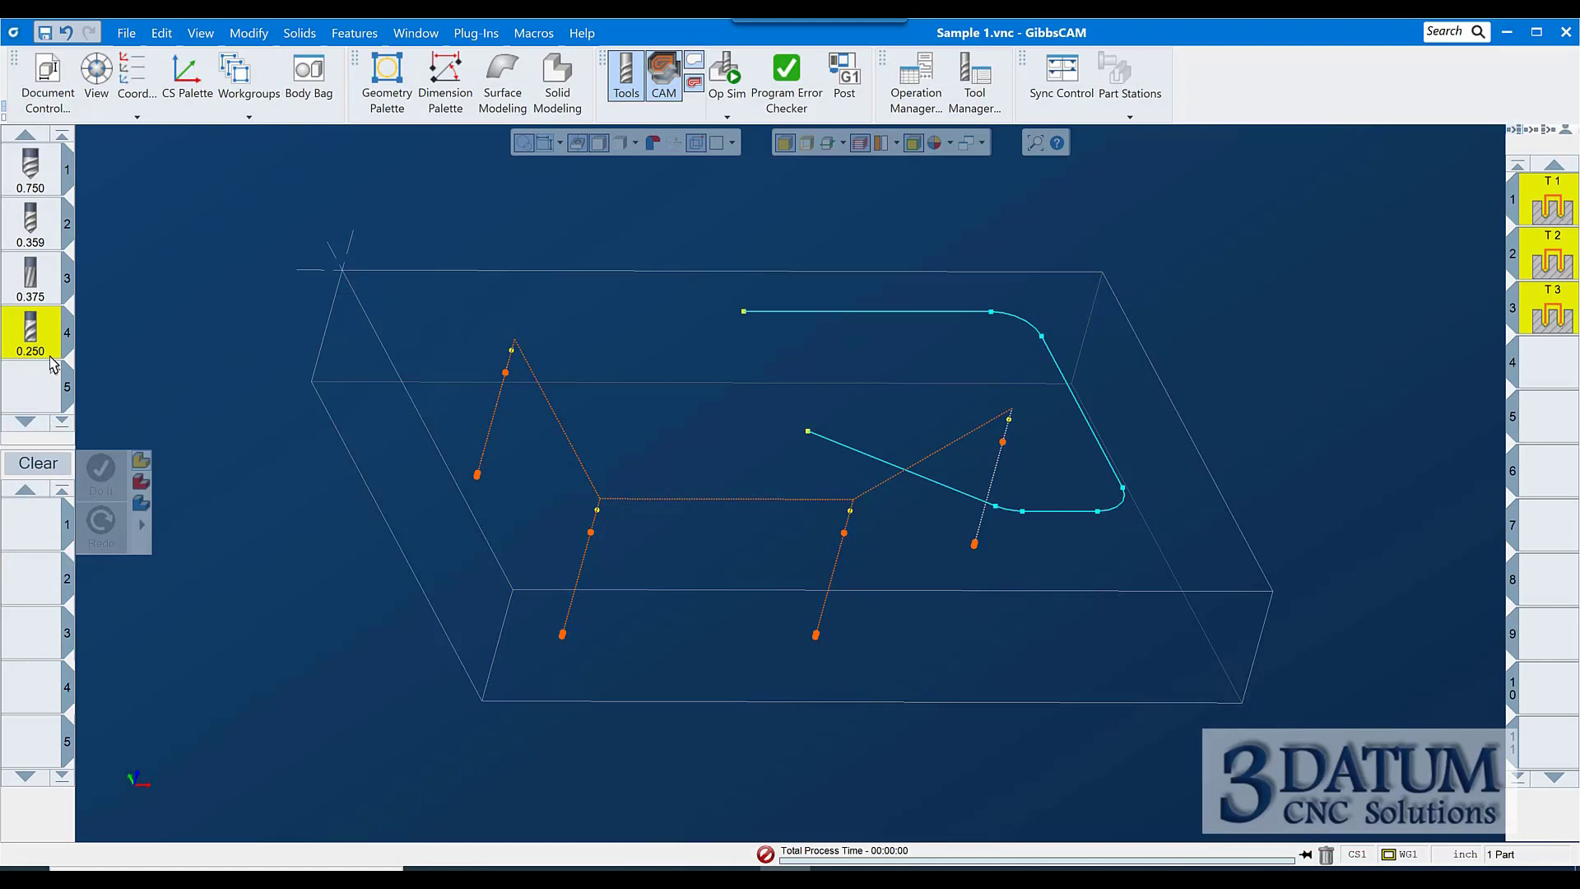
pyautogui.moveTo(52, 362); pyautogui.dragTo(39, 511)
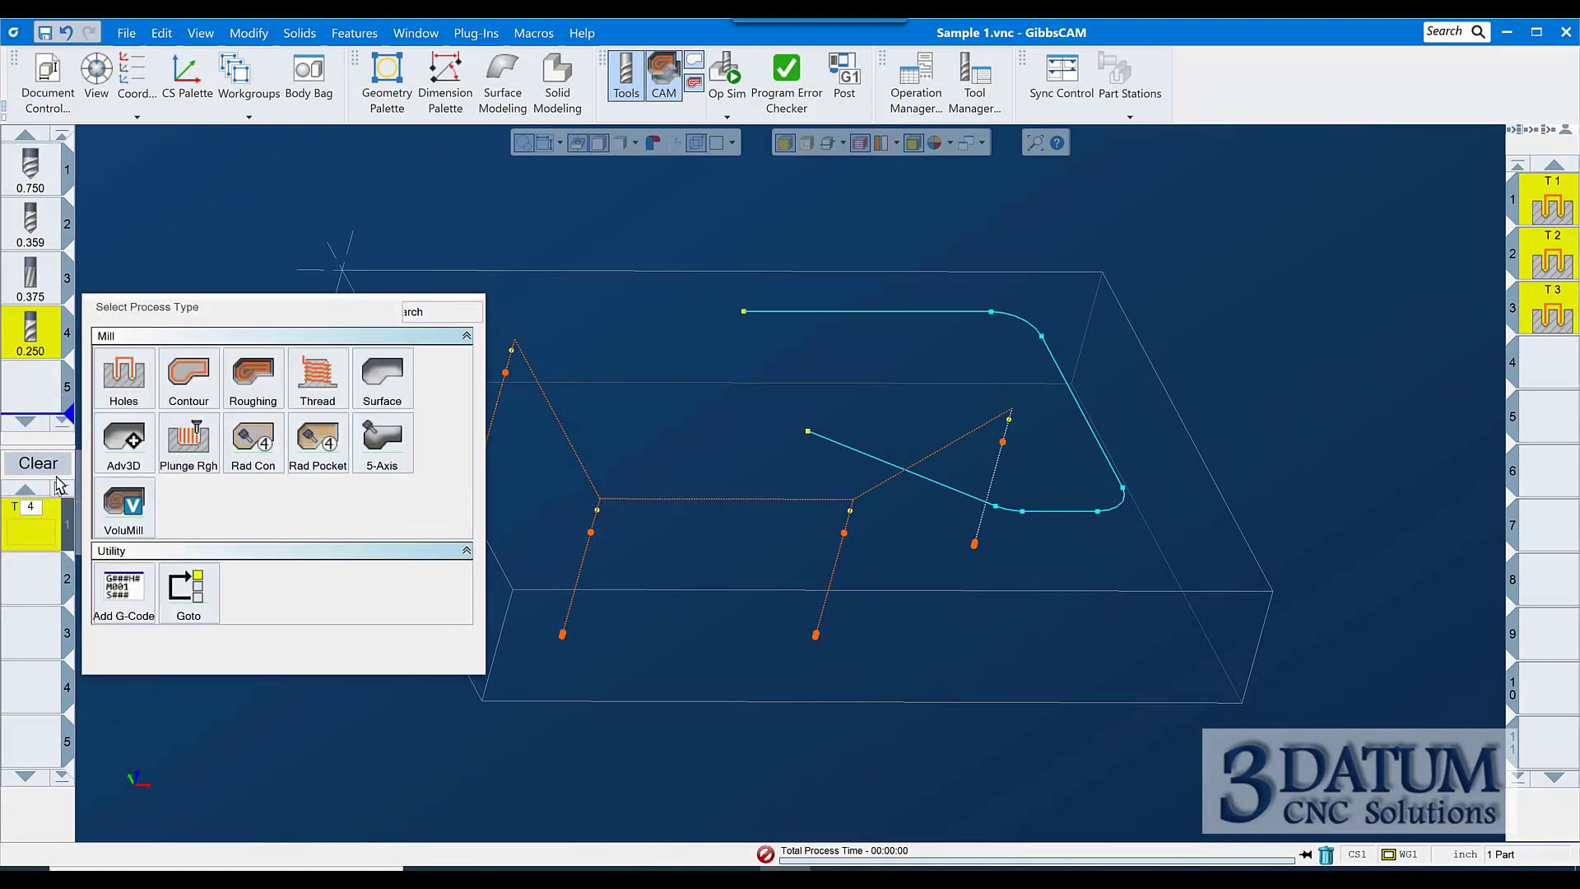
# - Make tool 4's process a Contour and chain the rounded slot outline
pyautogui.click(188, 376)
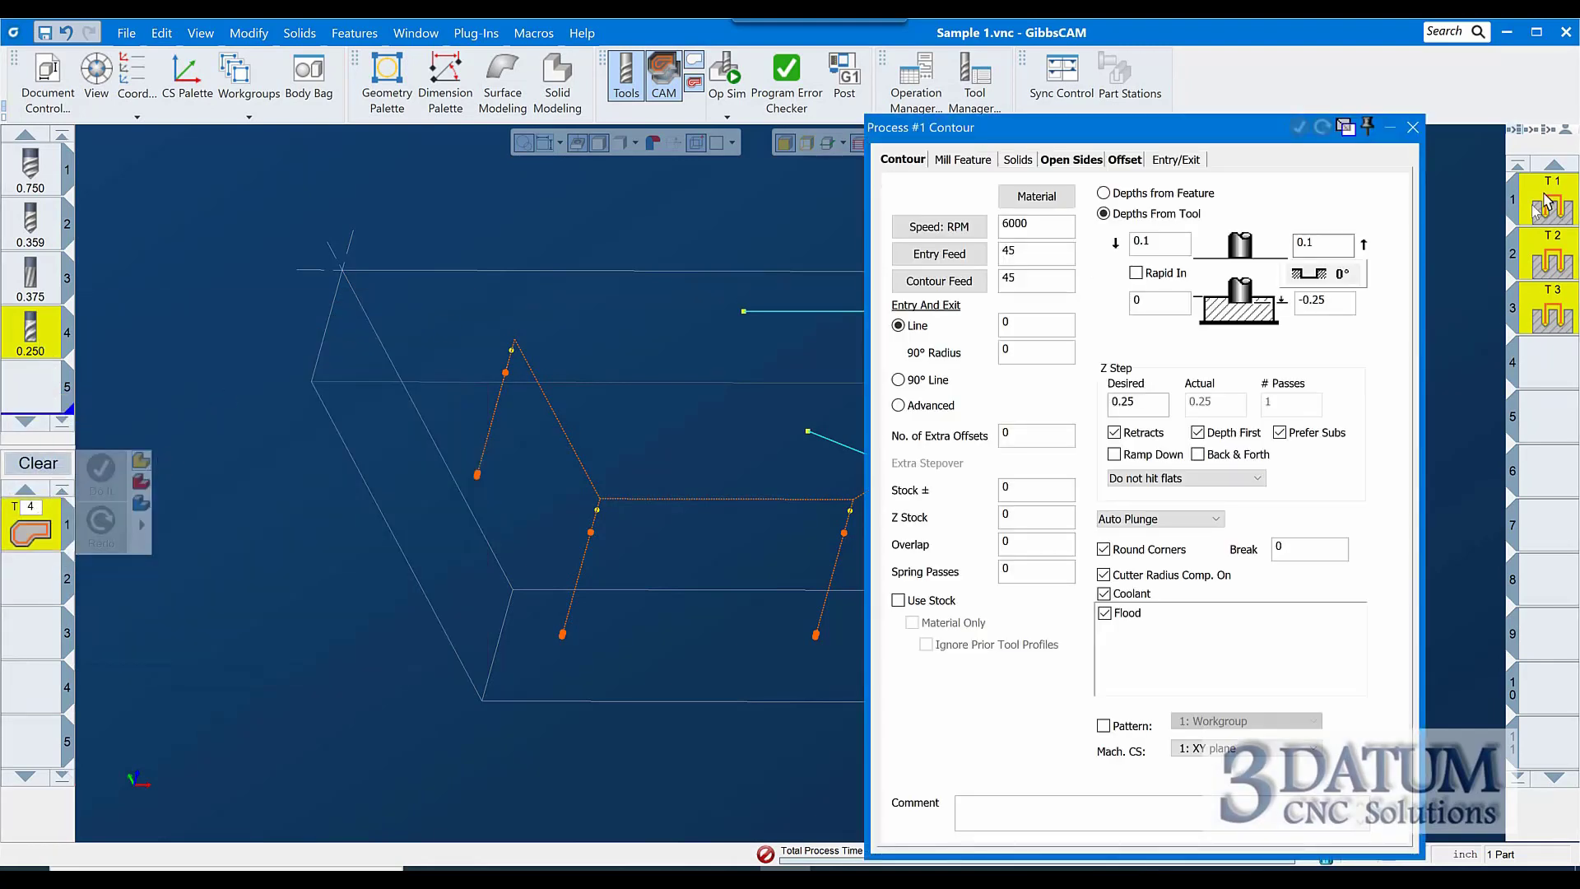
pyautogui.click(1413, 126)
pyautogui.click(743, 316)
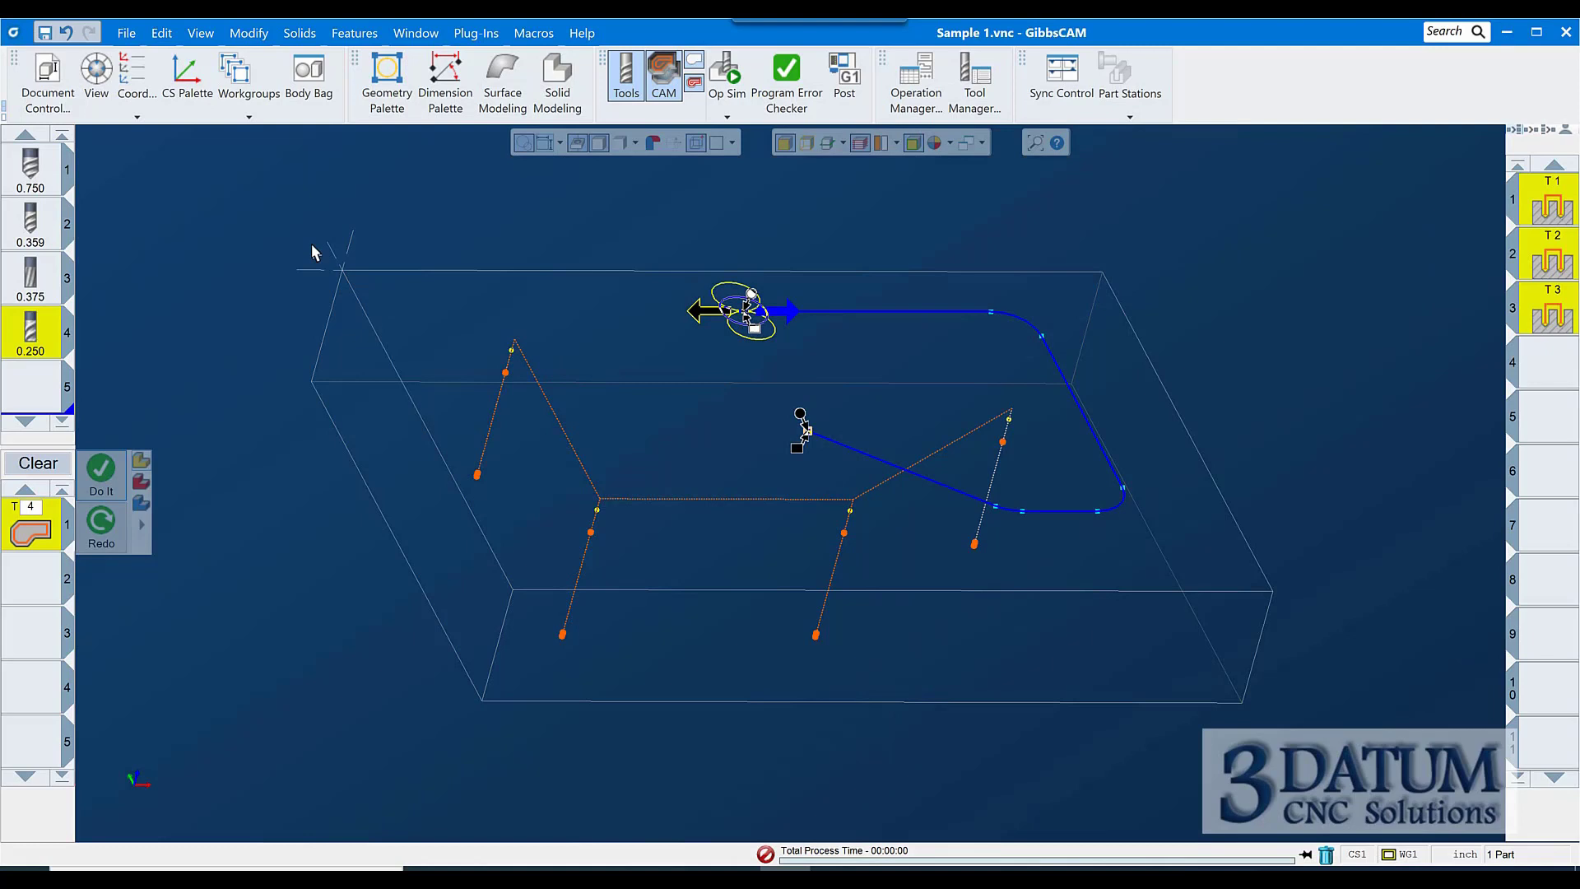
pyautogui.rightClick(264, 194)
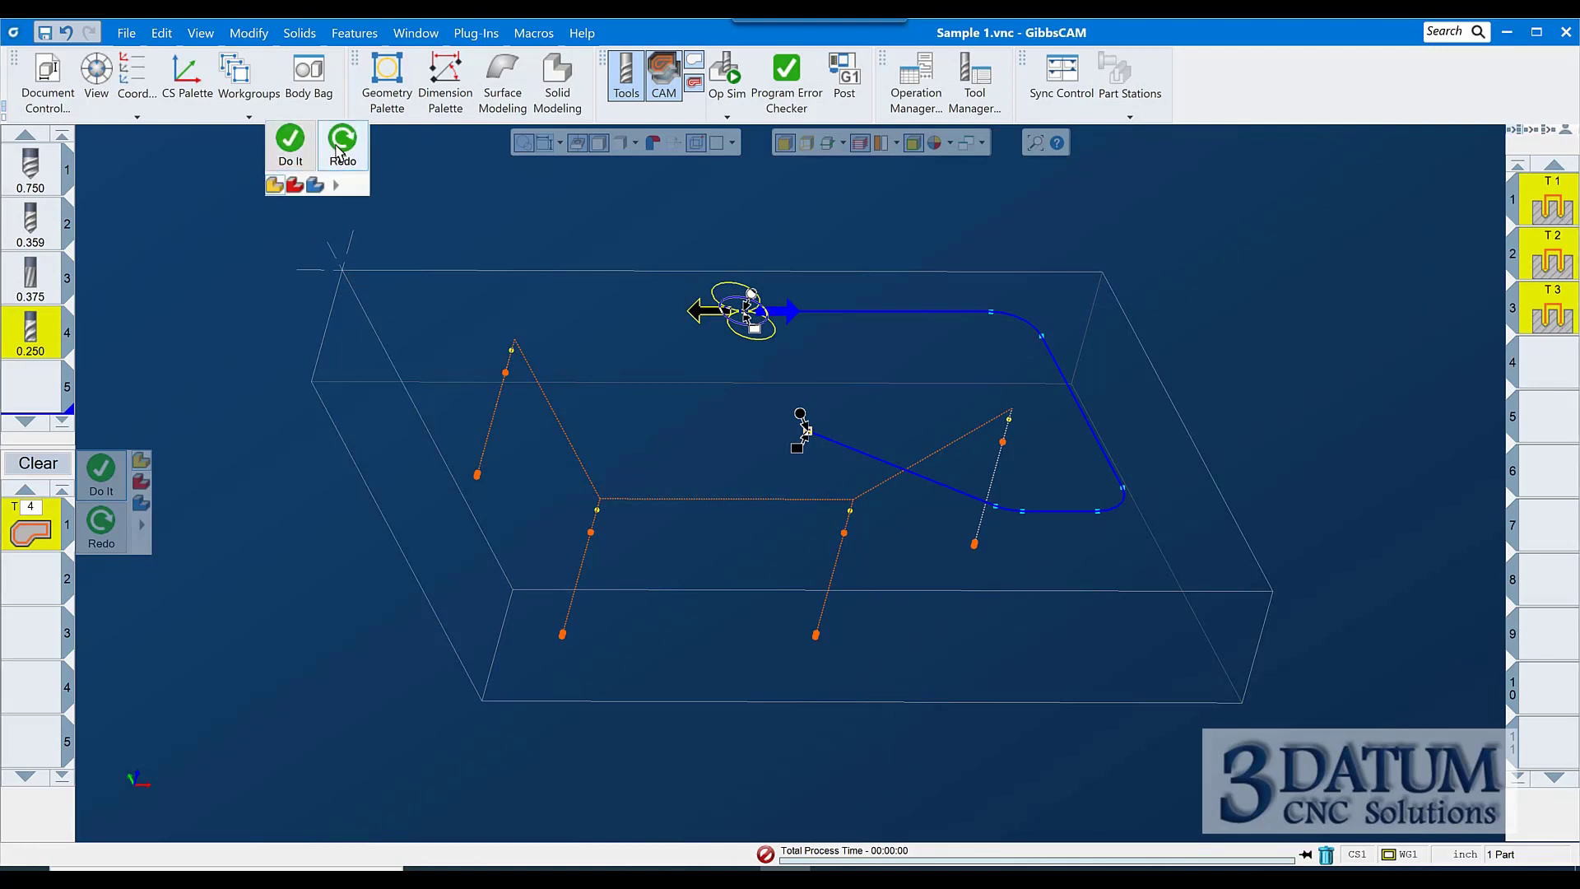
pyautogui.click(340, 148)
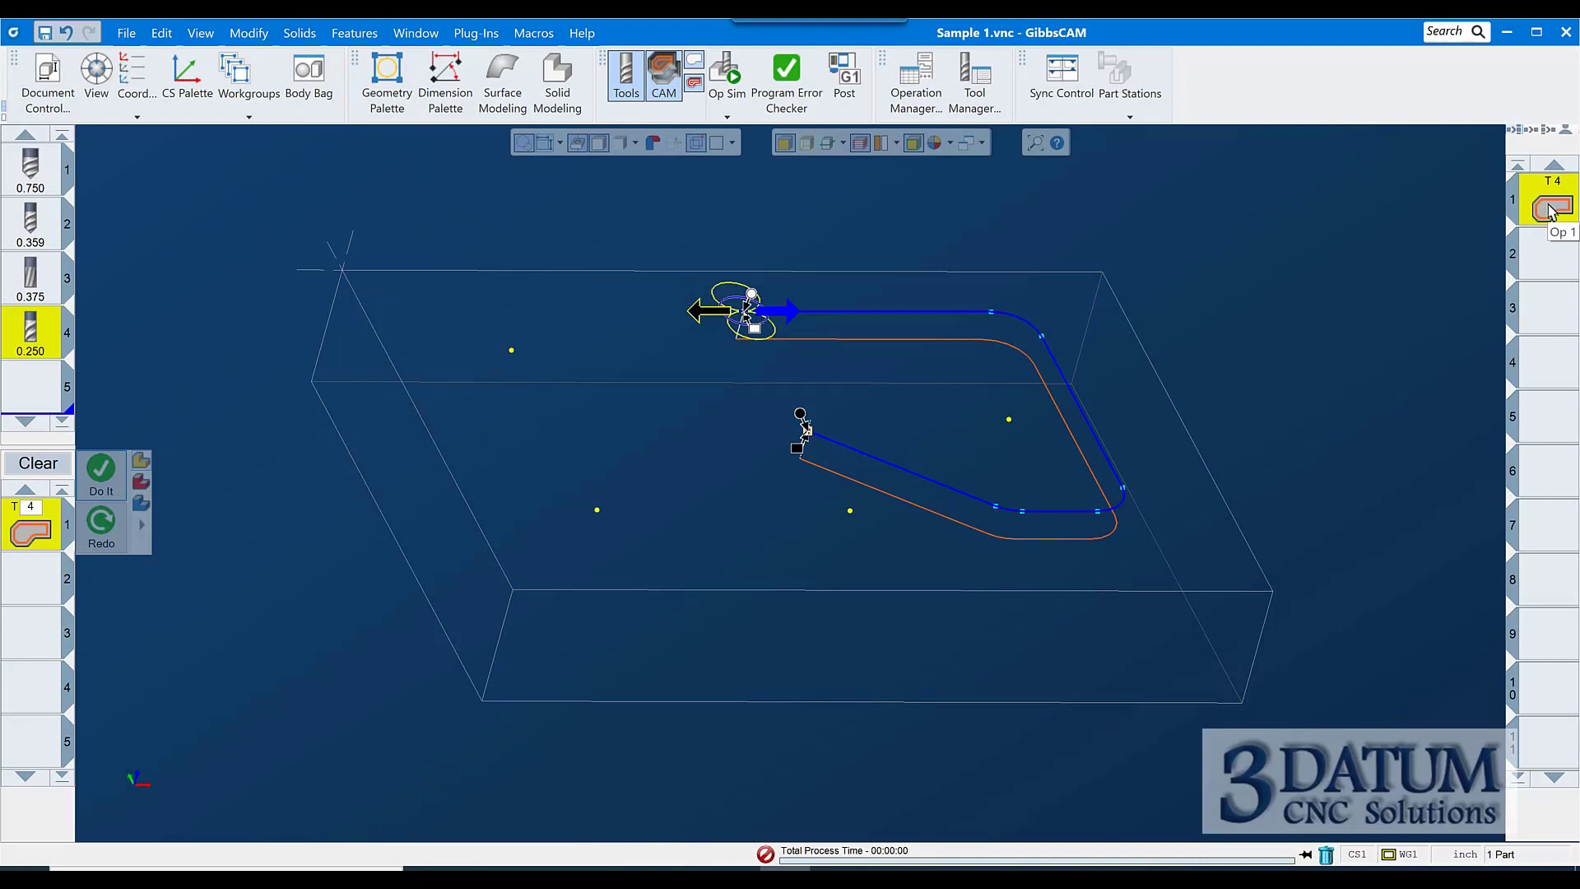
pyautogui.hotkey('ctrl', 'z')
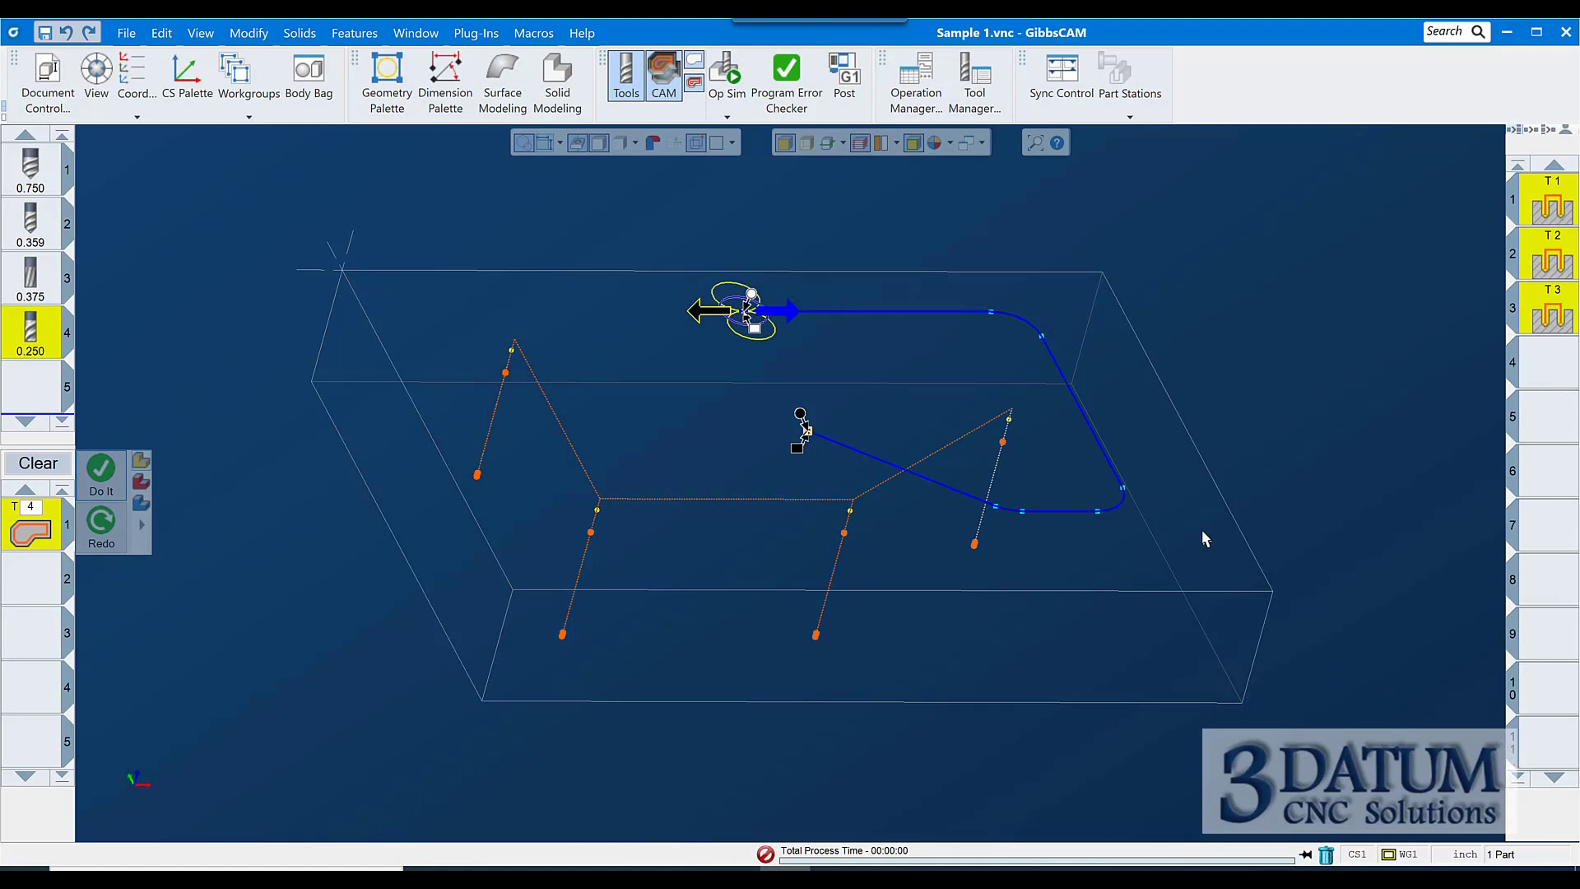
# - Clear the process list, reload the drill operations' processes, and select the empty slot after them
pyautogui.hotkey('ctrl', '1')
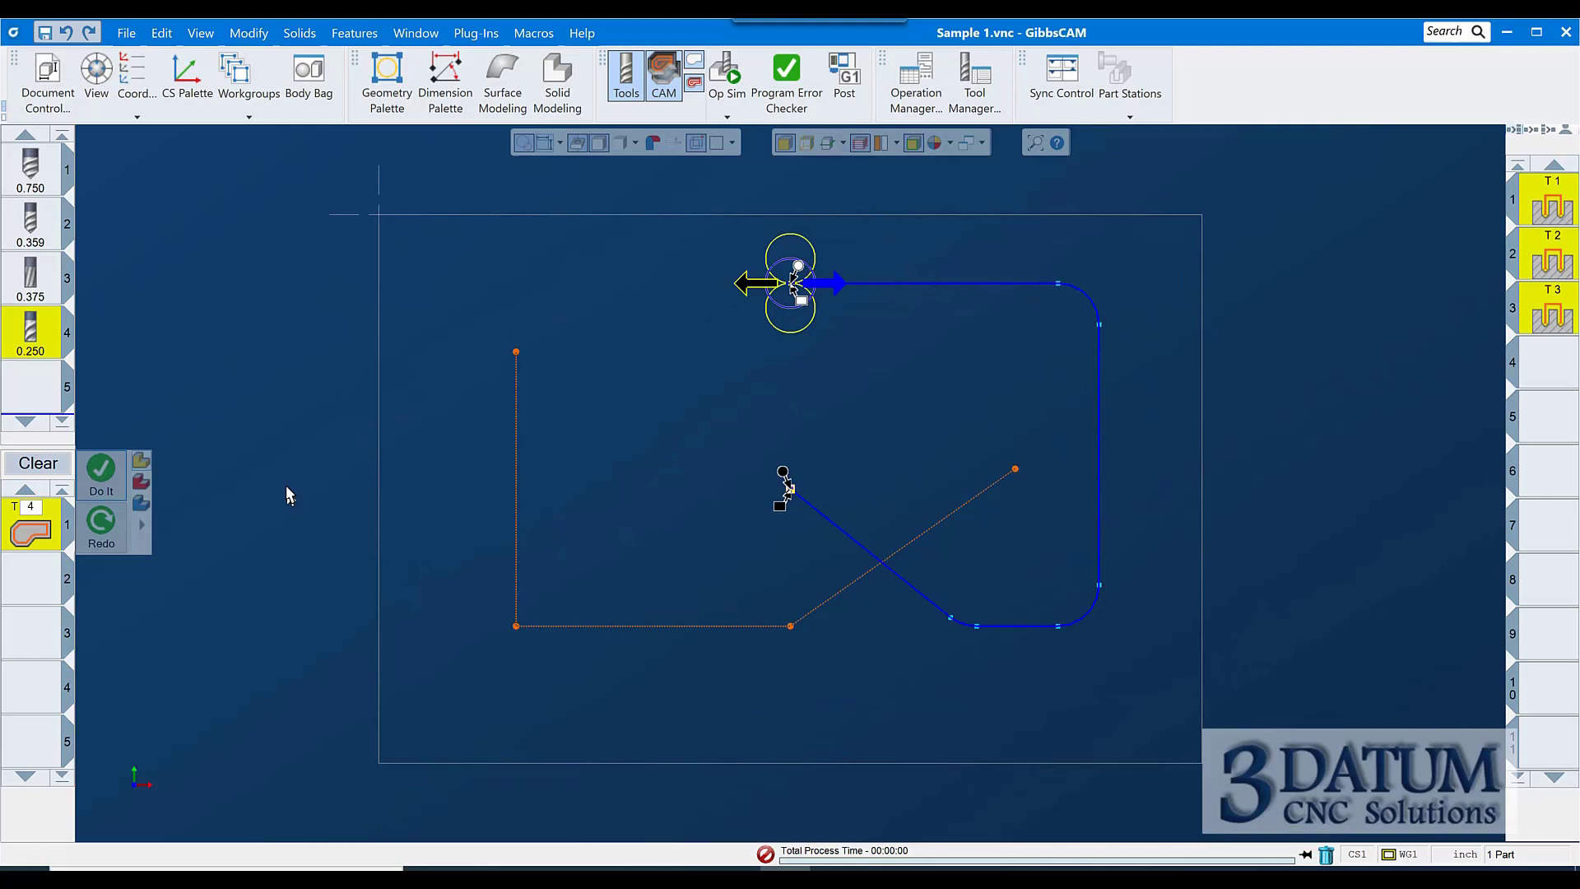
pyautogui.click(41, 465)
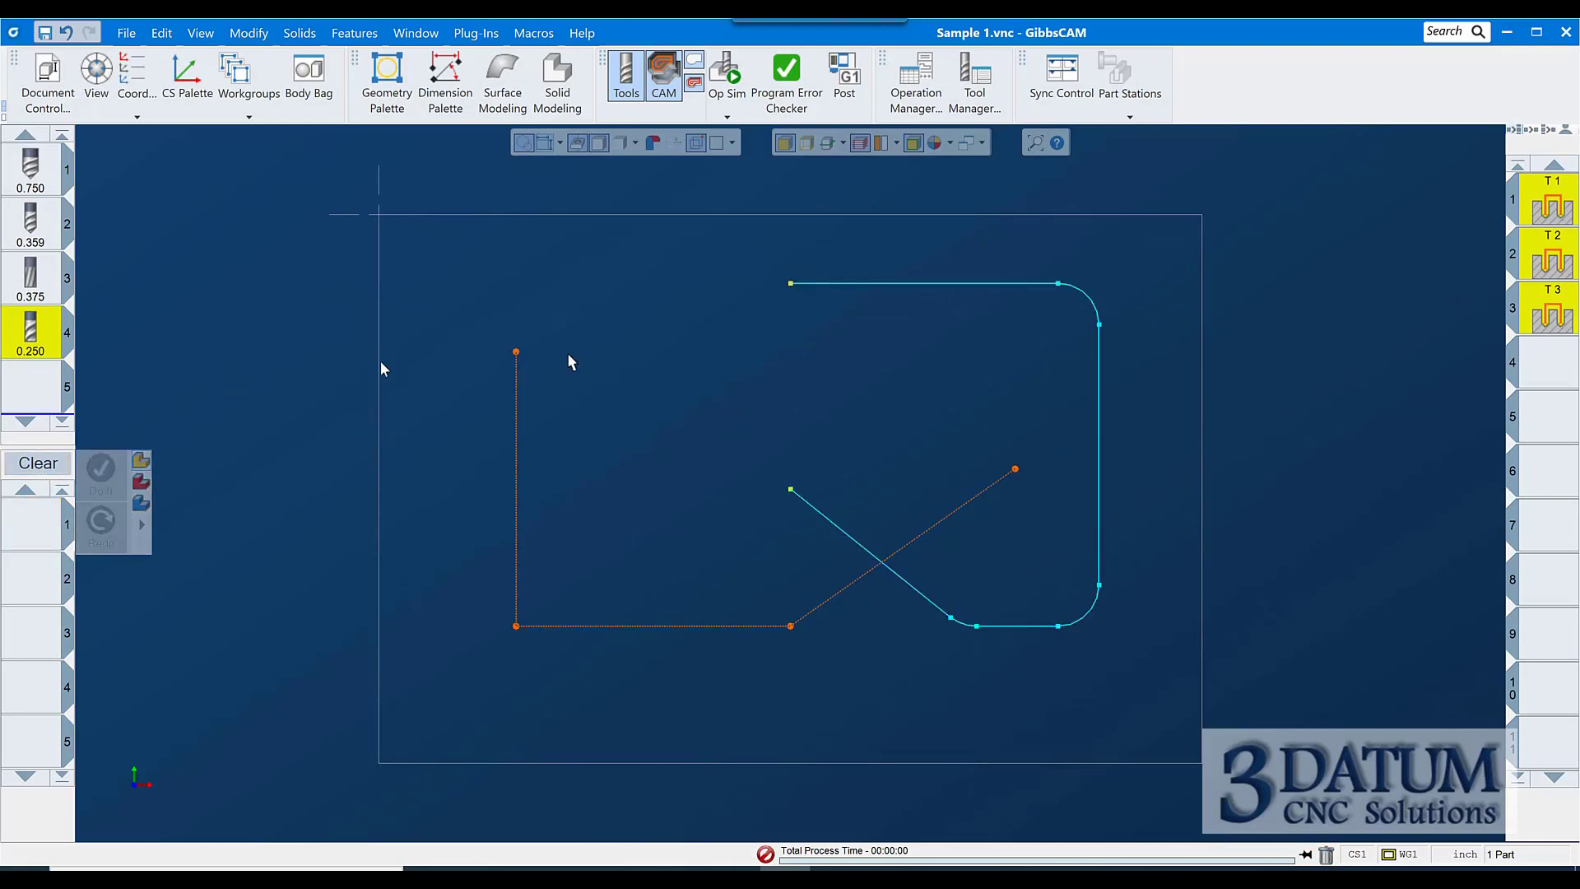
pyautogui.click(1550, 204)
pyautogui.doubleClick(1549, 204)
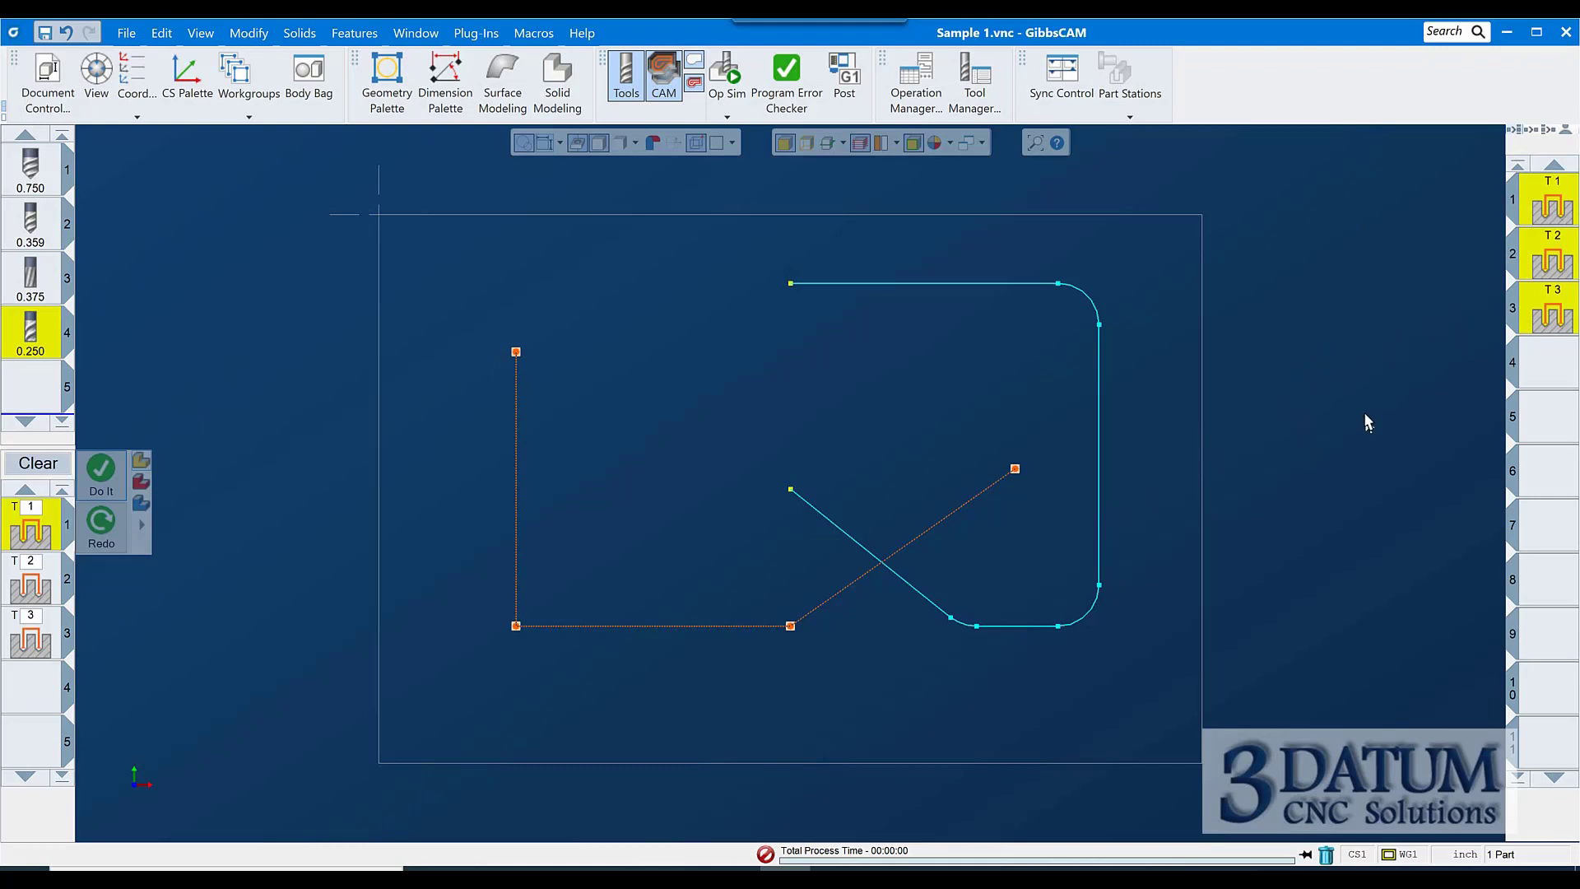
pyautogui.moveTo(1114, 564); pyautogui.dragTo(933, 432, button='middle')
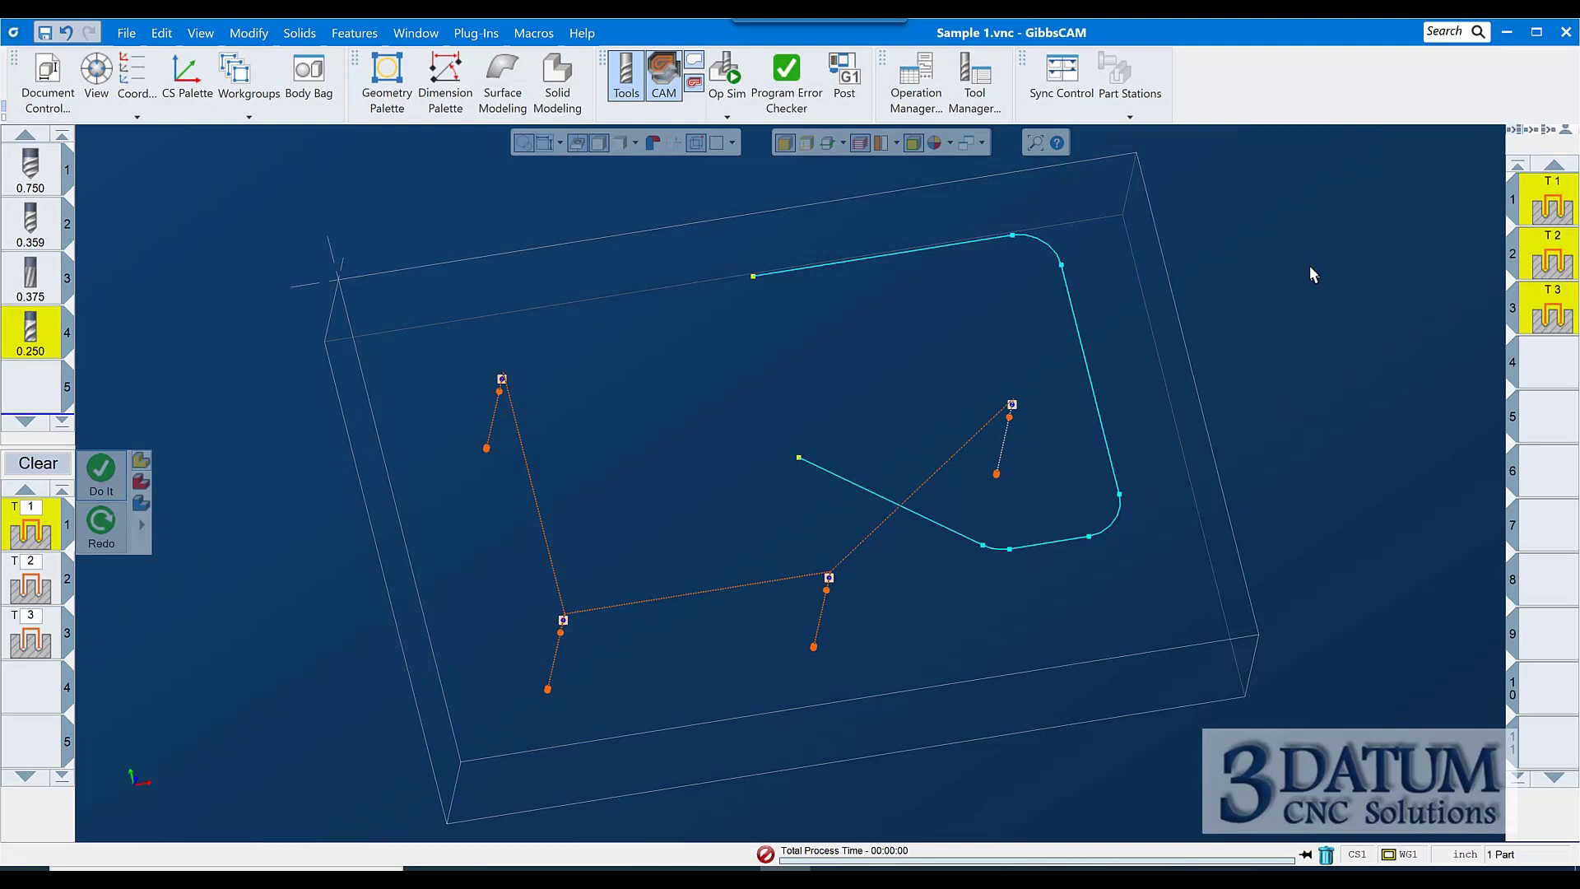
pyautogui.hotkey('ctrl', 't')
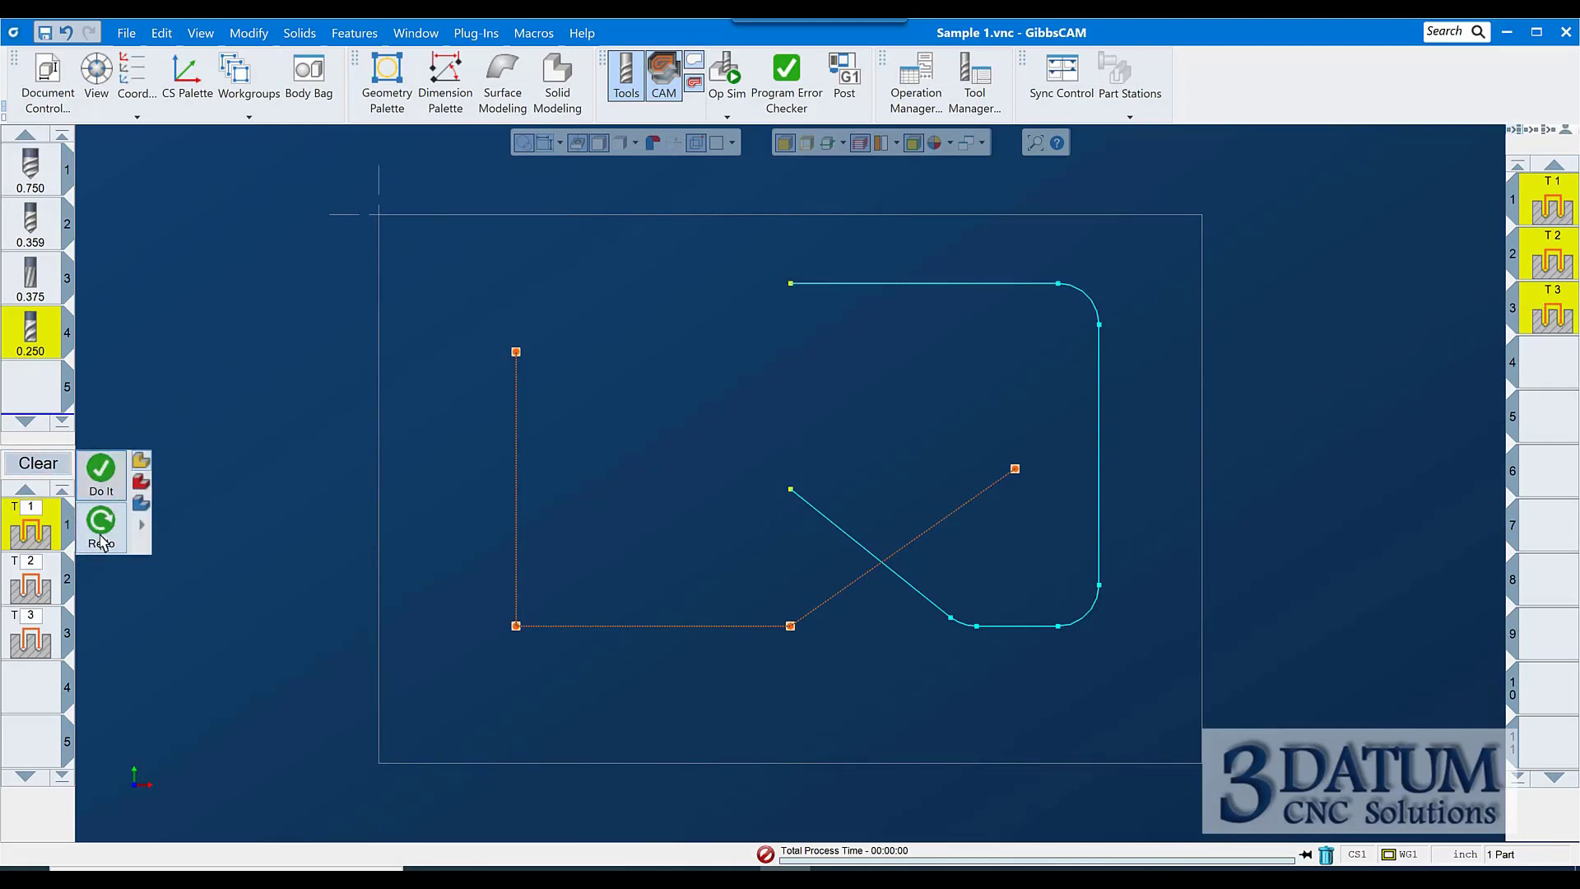
pyautogui.click(1560, 370)
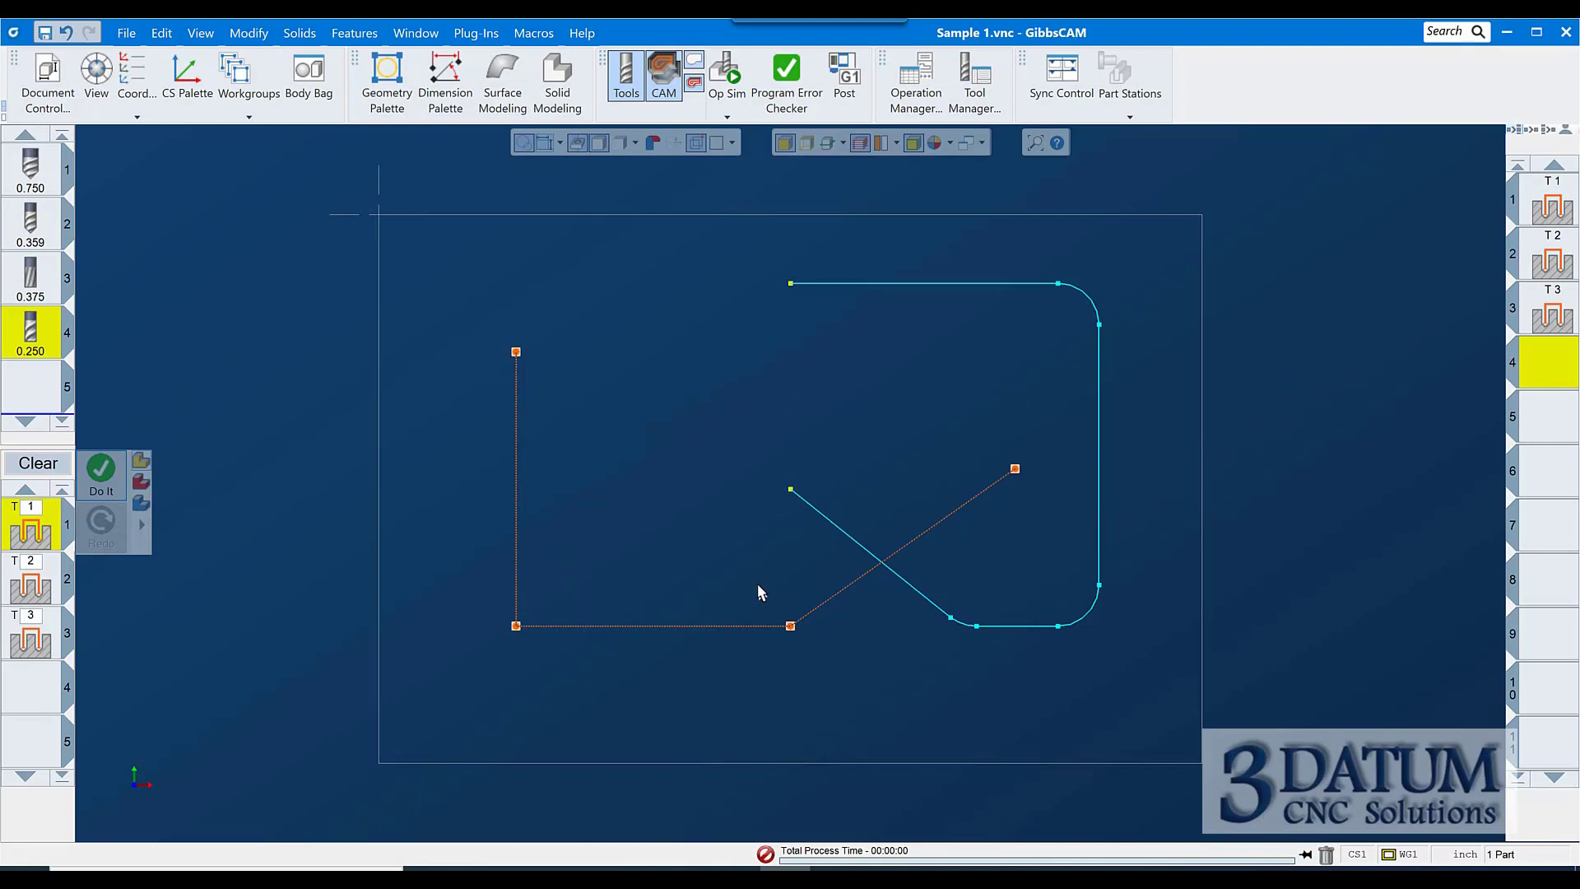
# - Drop the hole toolpath preview with Esc and clear the three hole processes
pyautogui.press('Escape')
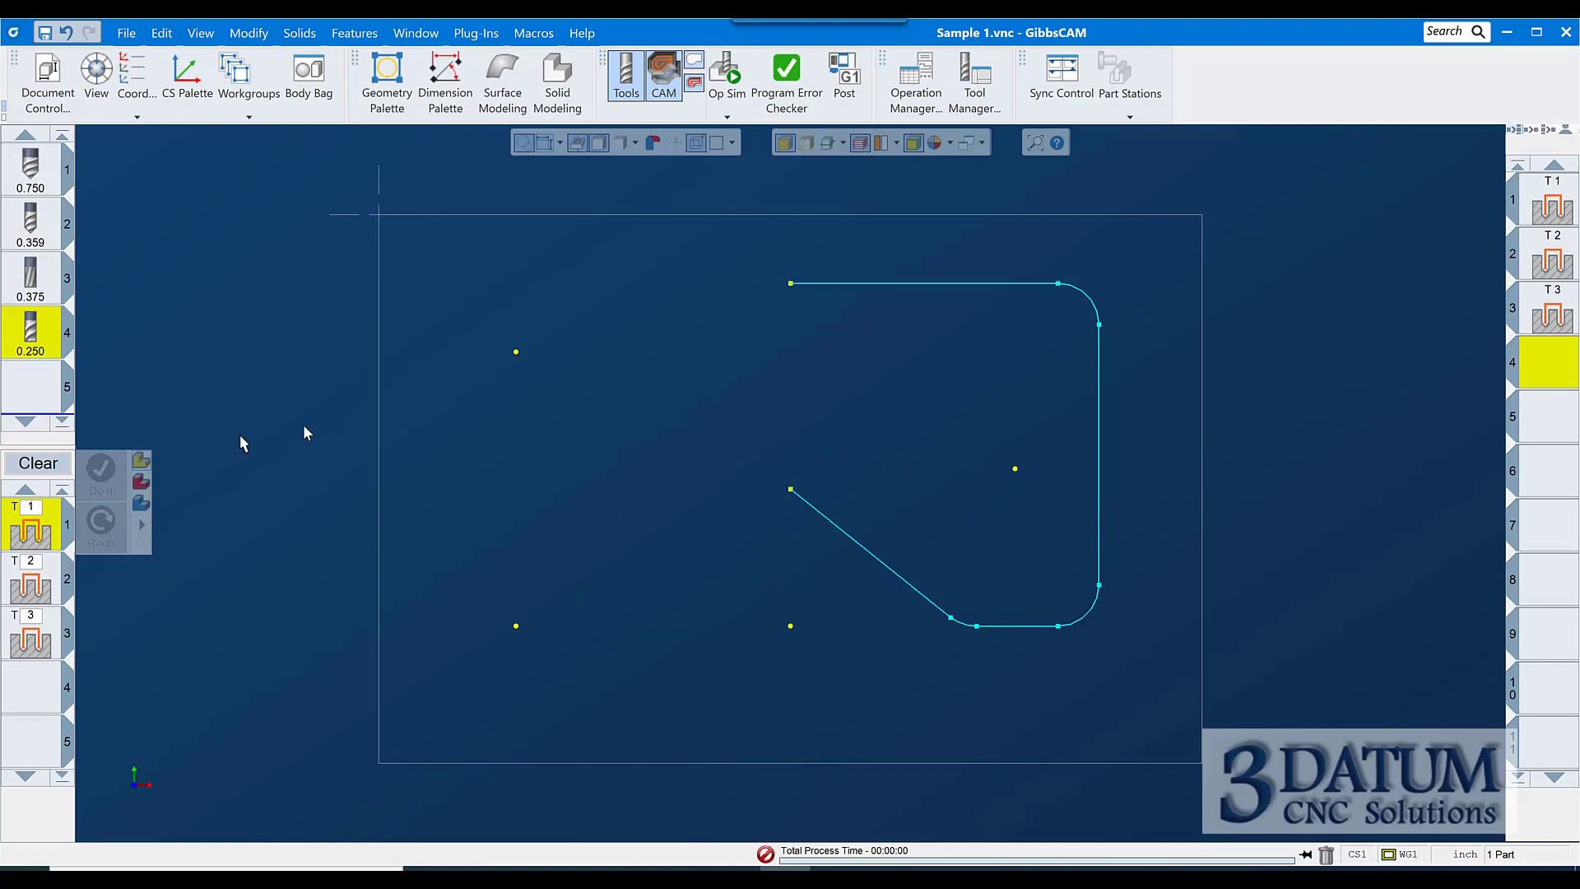
pyautogui.click(35, 466)
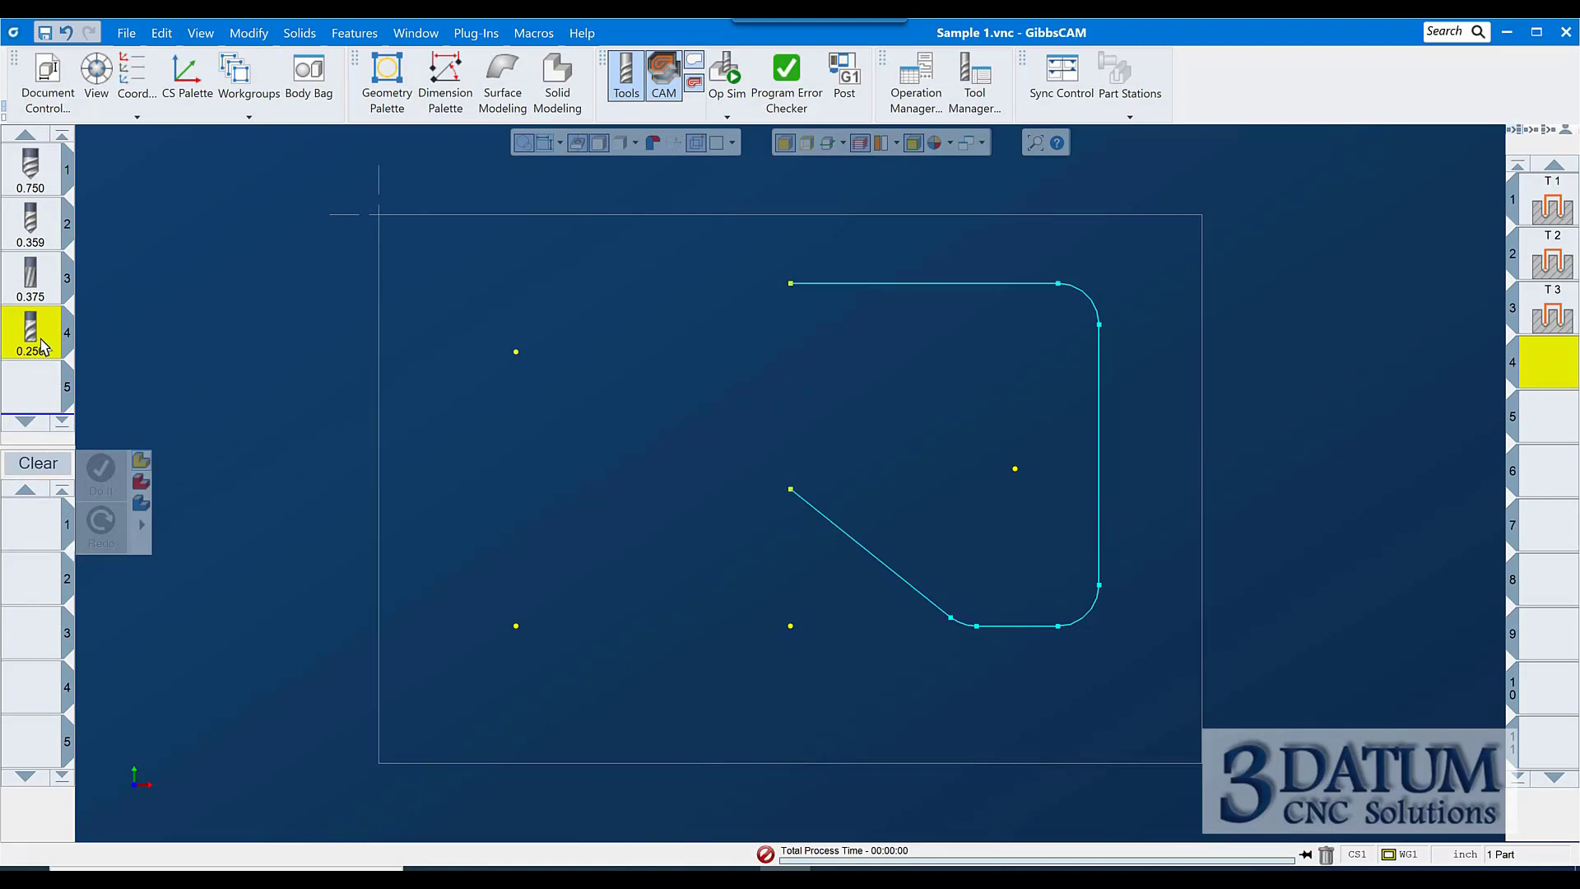
# - Create a Contour process with the 0.250 tool on the slot chain
pyautogui.moveTo(43, 345); pyautogui.dragTo(37, 520)
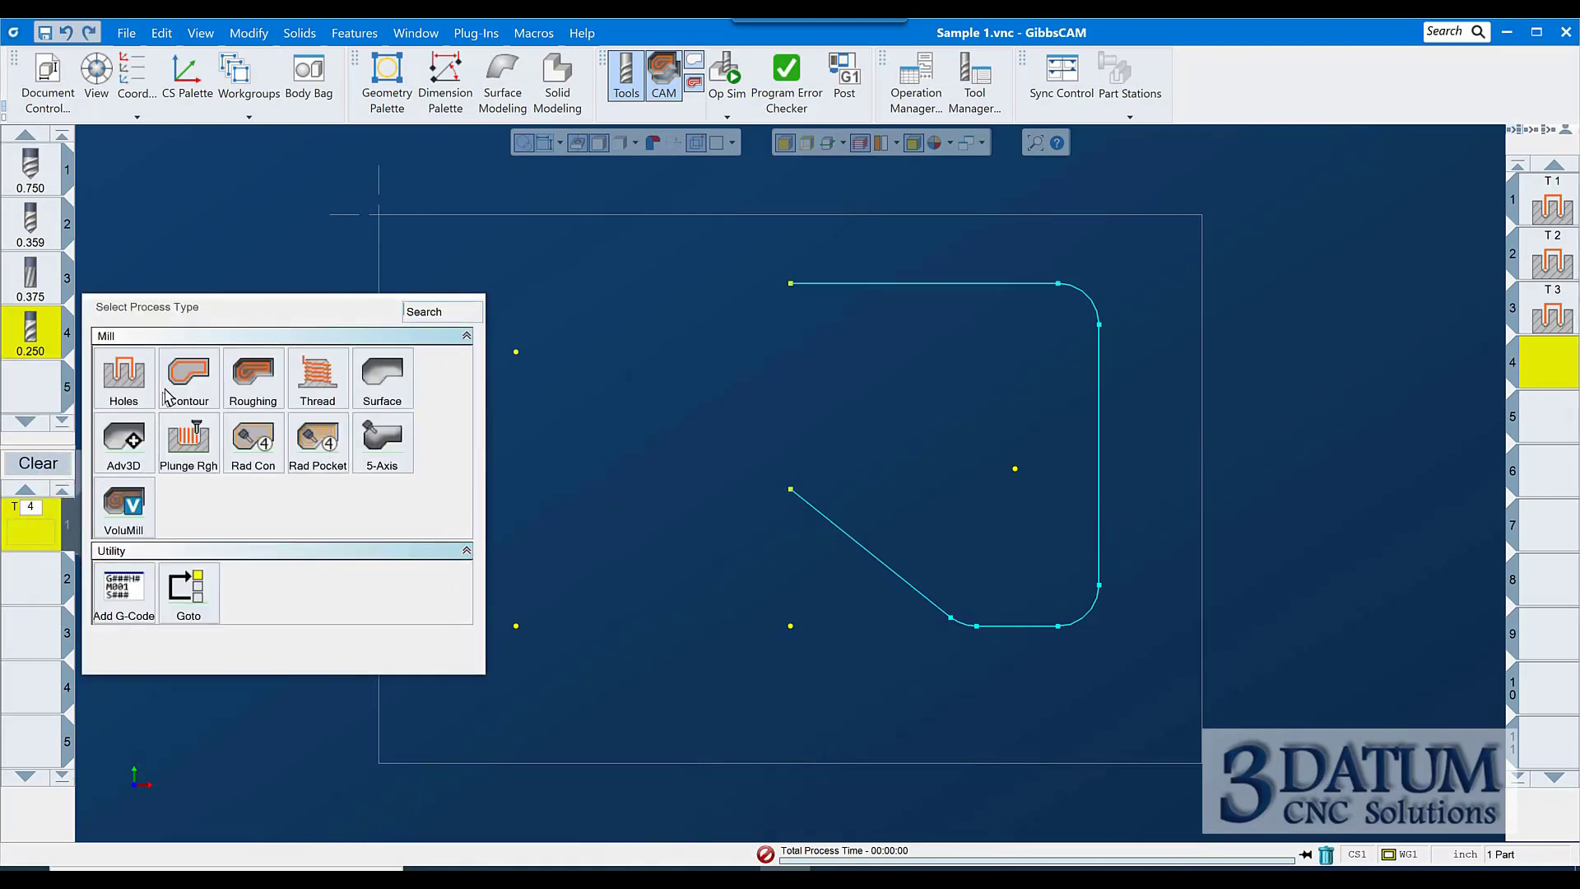
pyautogui.click(188, 378)
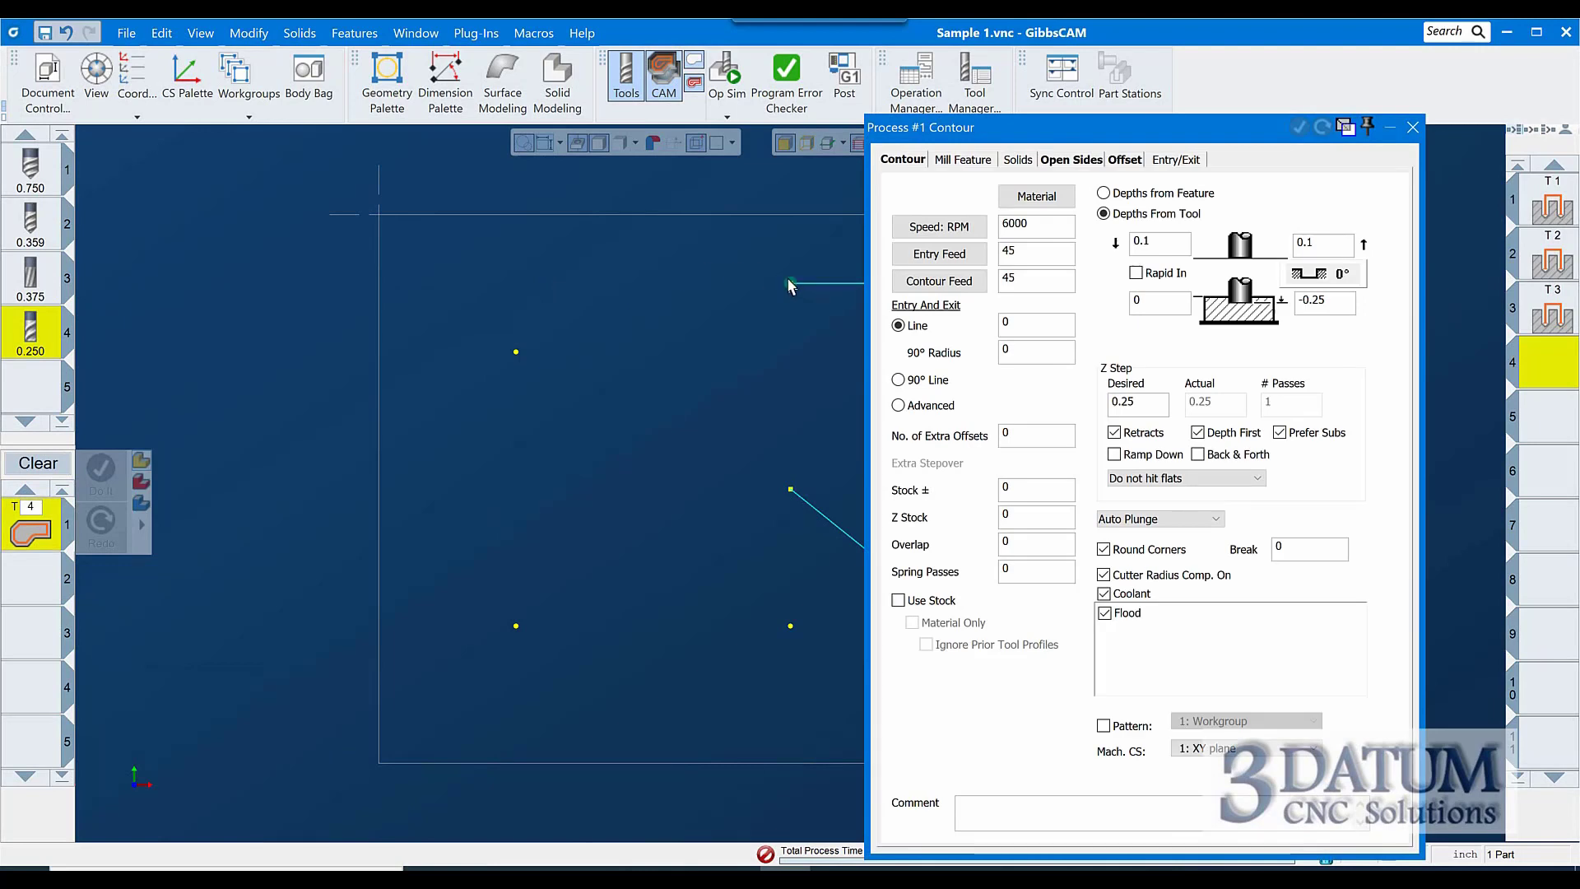
pyautogui.doubleClick(788, 285)
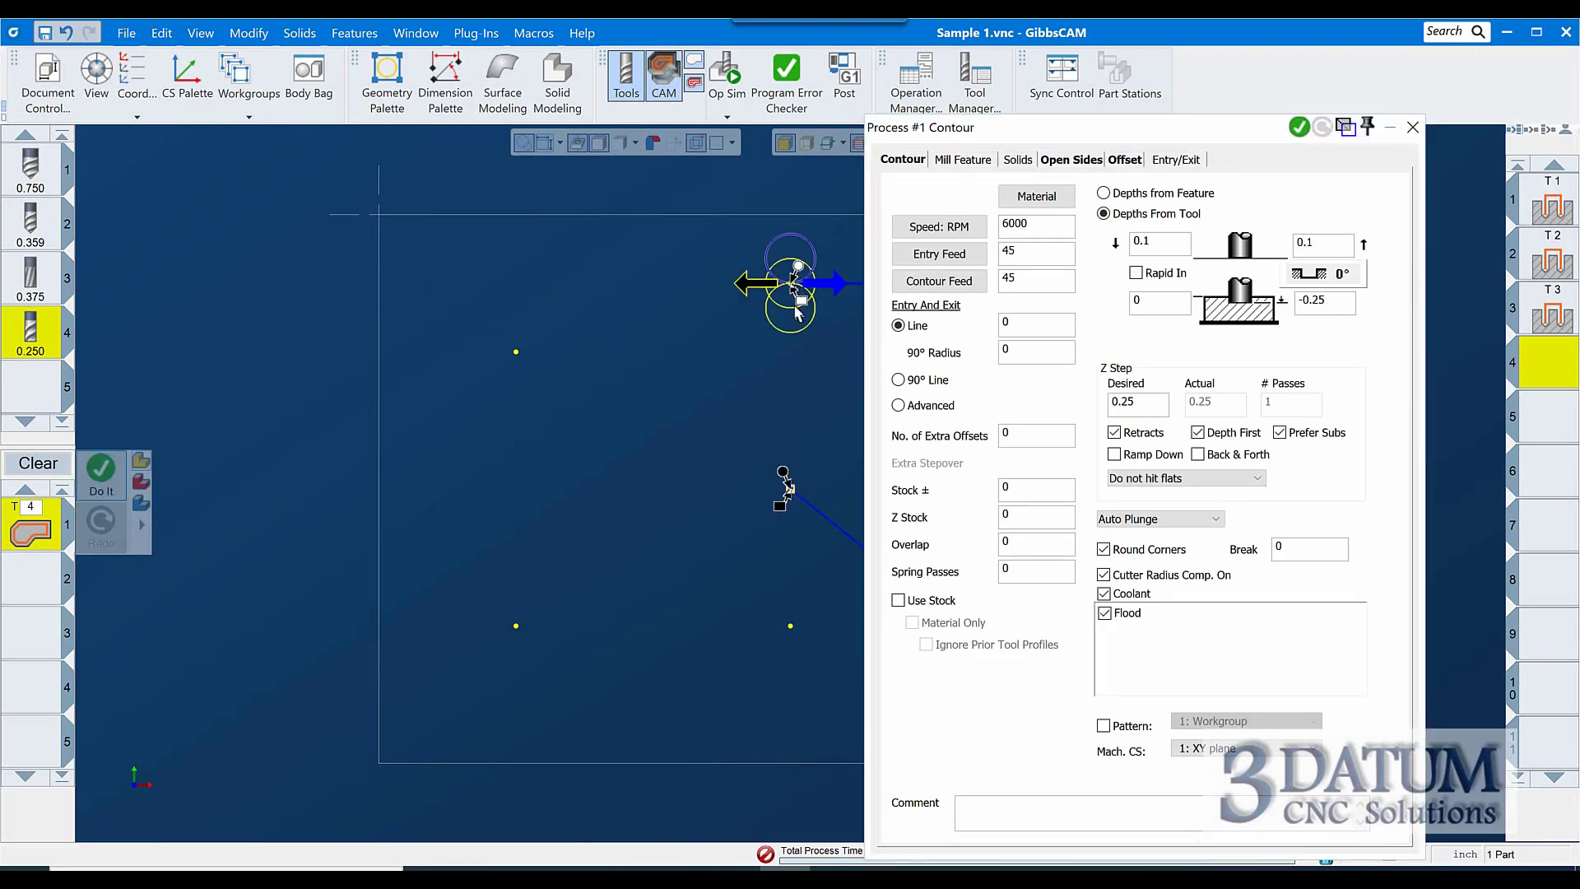
pyautogui.click(1412, 128)
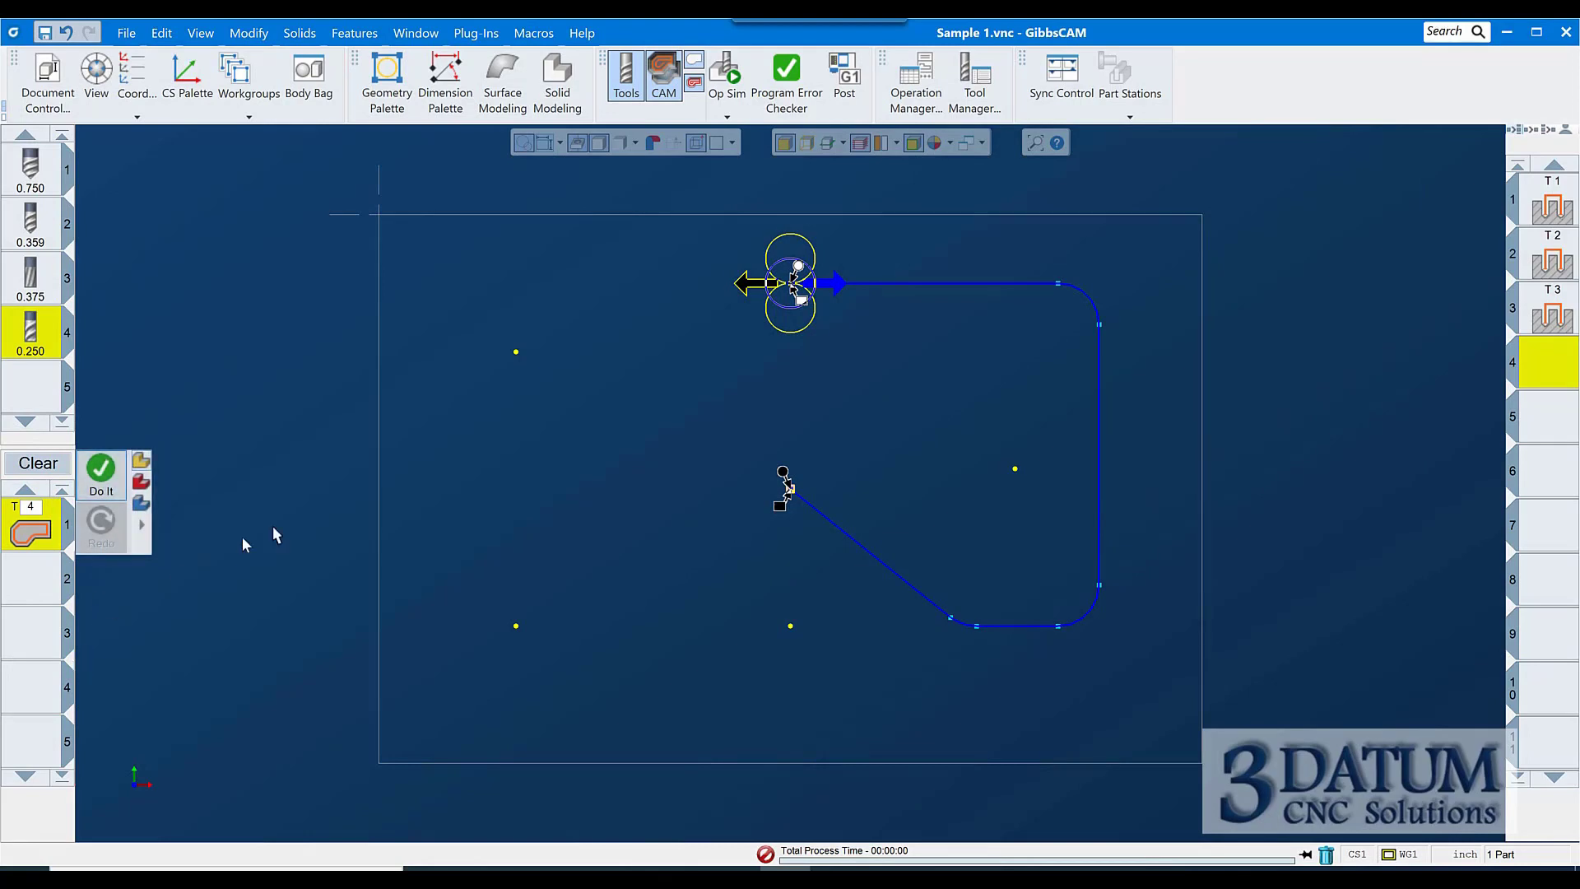
# - Generate the contour operation and switch to an isometric view
pyautogui.rightClick(728, 396)
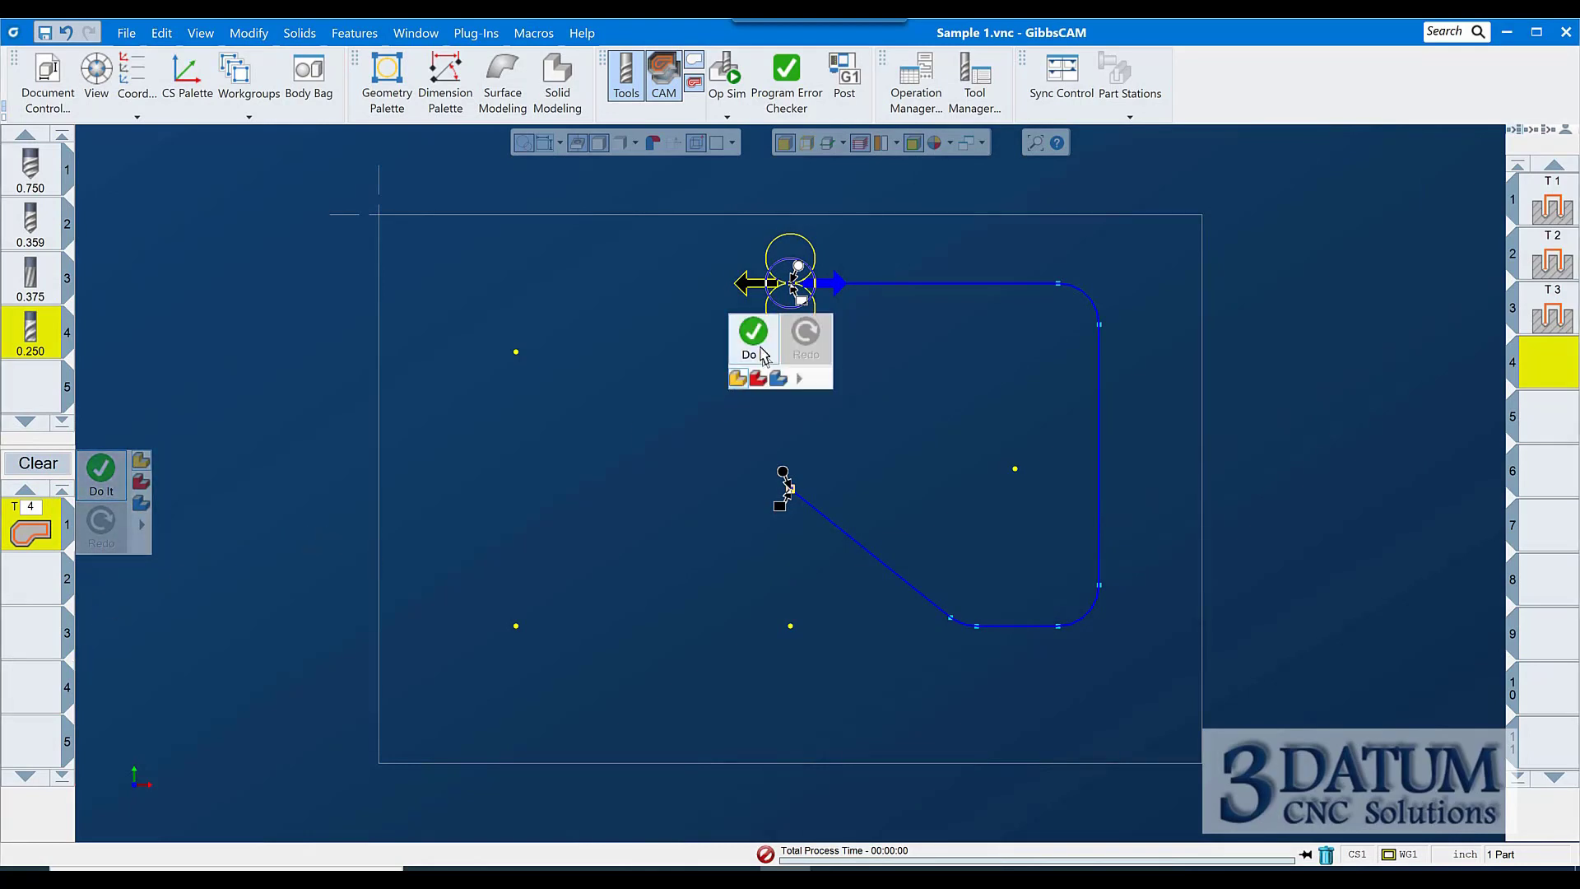
pyautogui.click(750, 327)
pyautogui.hotkey('ctrl', 'i')
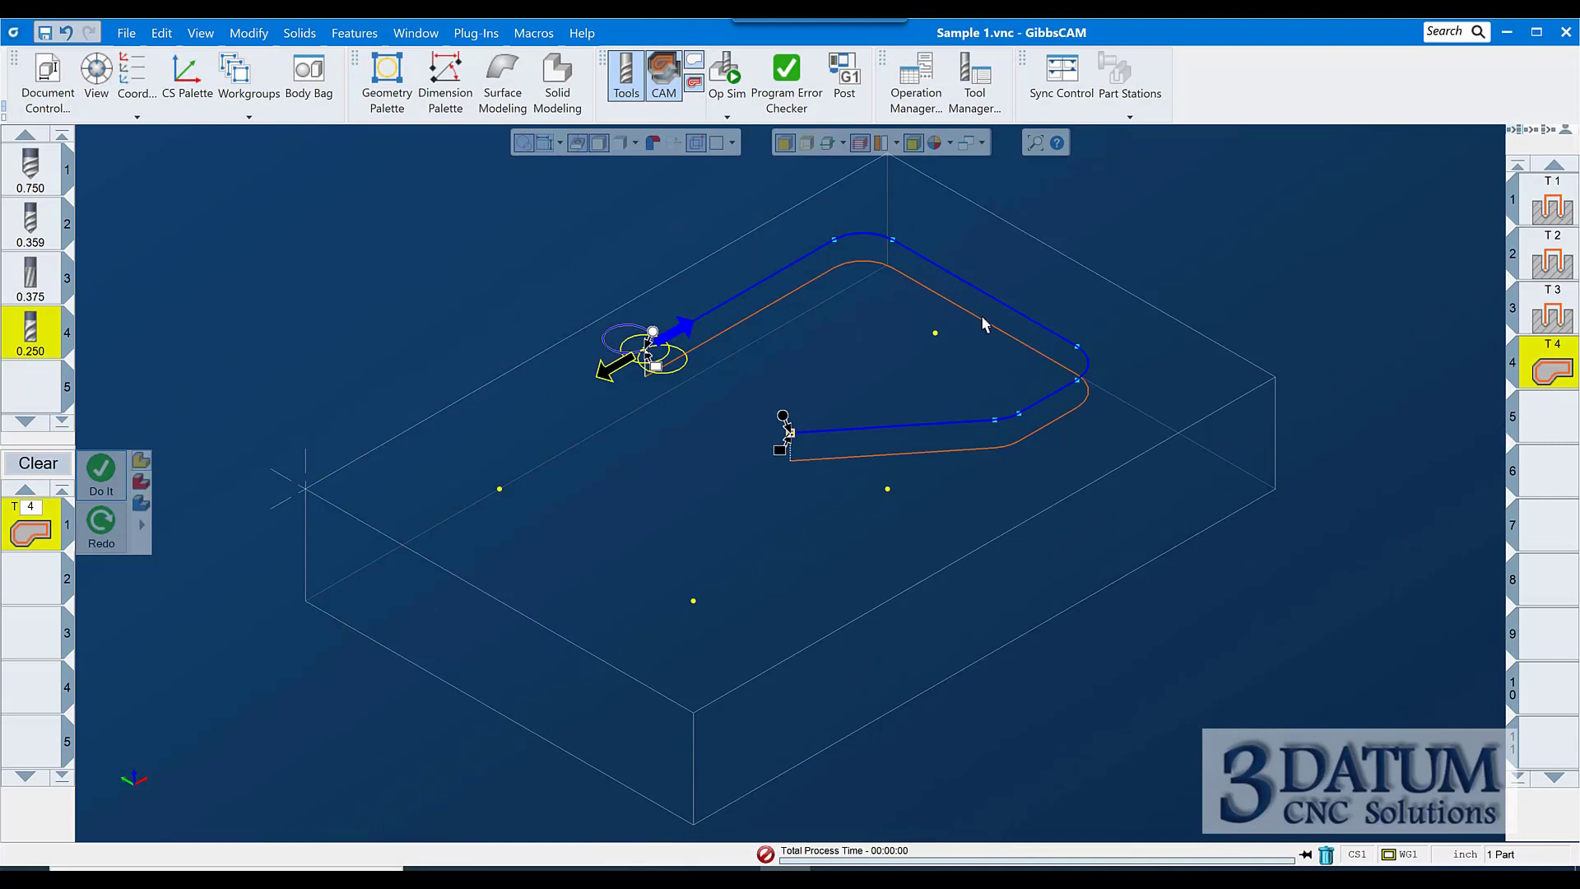
# - Clear the contour process and reload hole operations T1 through T3 into the process list
pyautogui.click(1551, 420)
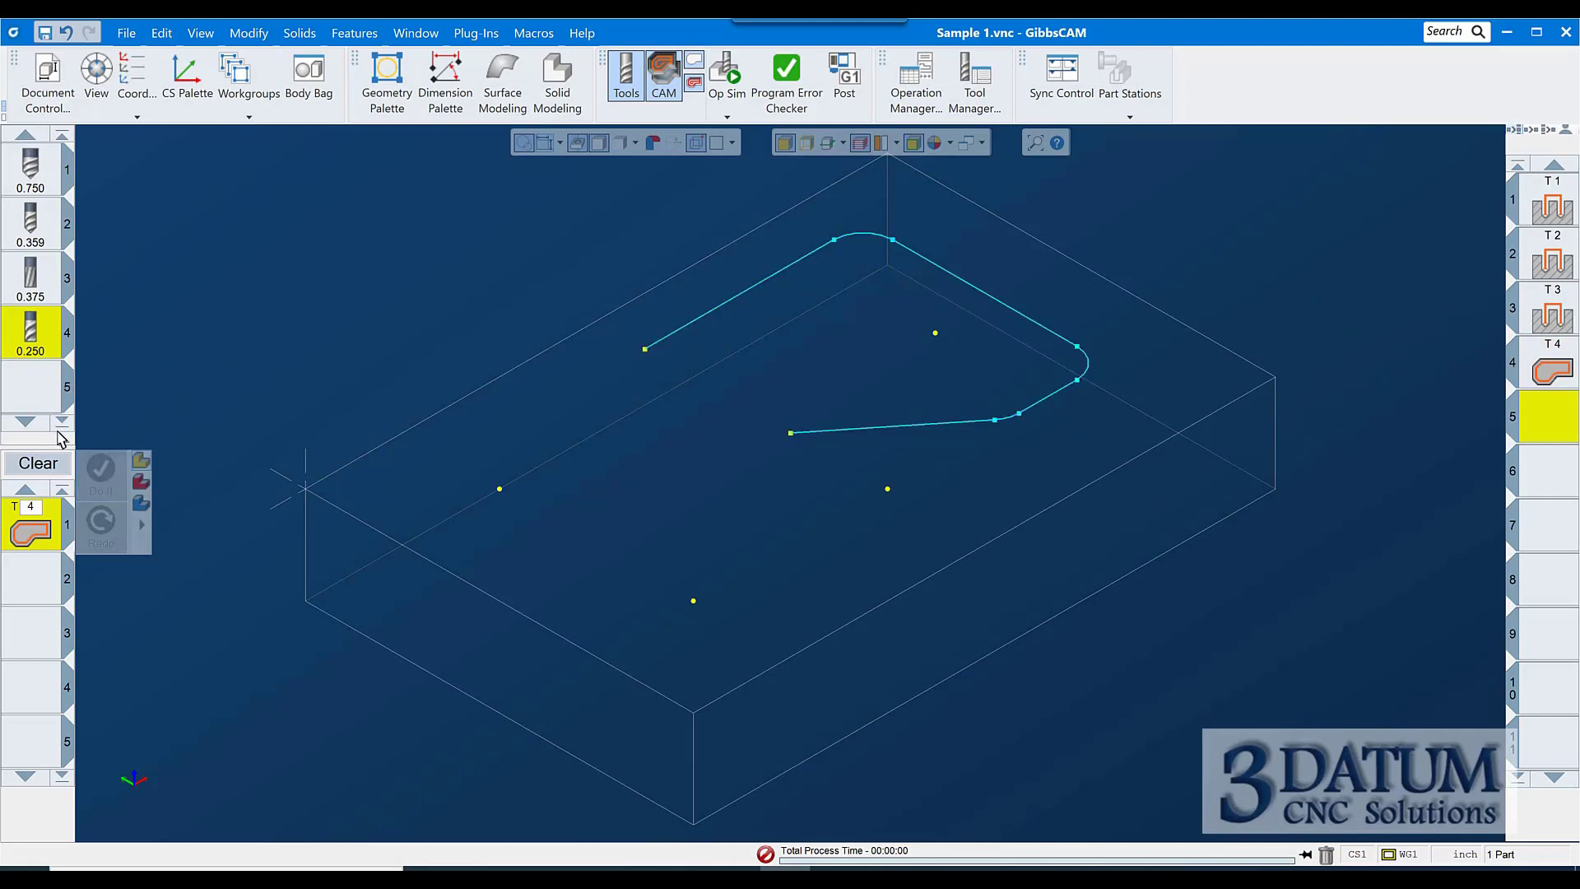
pyautogui.click(38, 462)
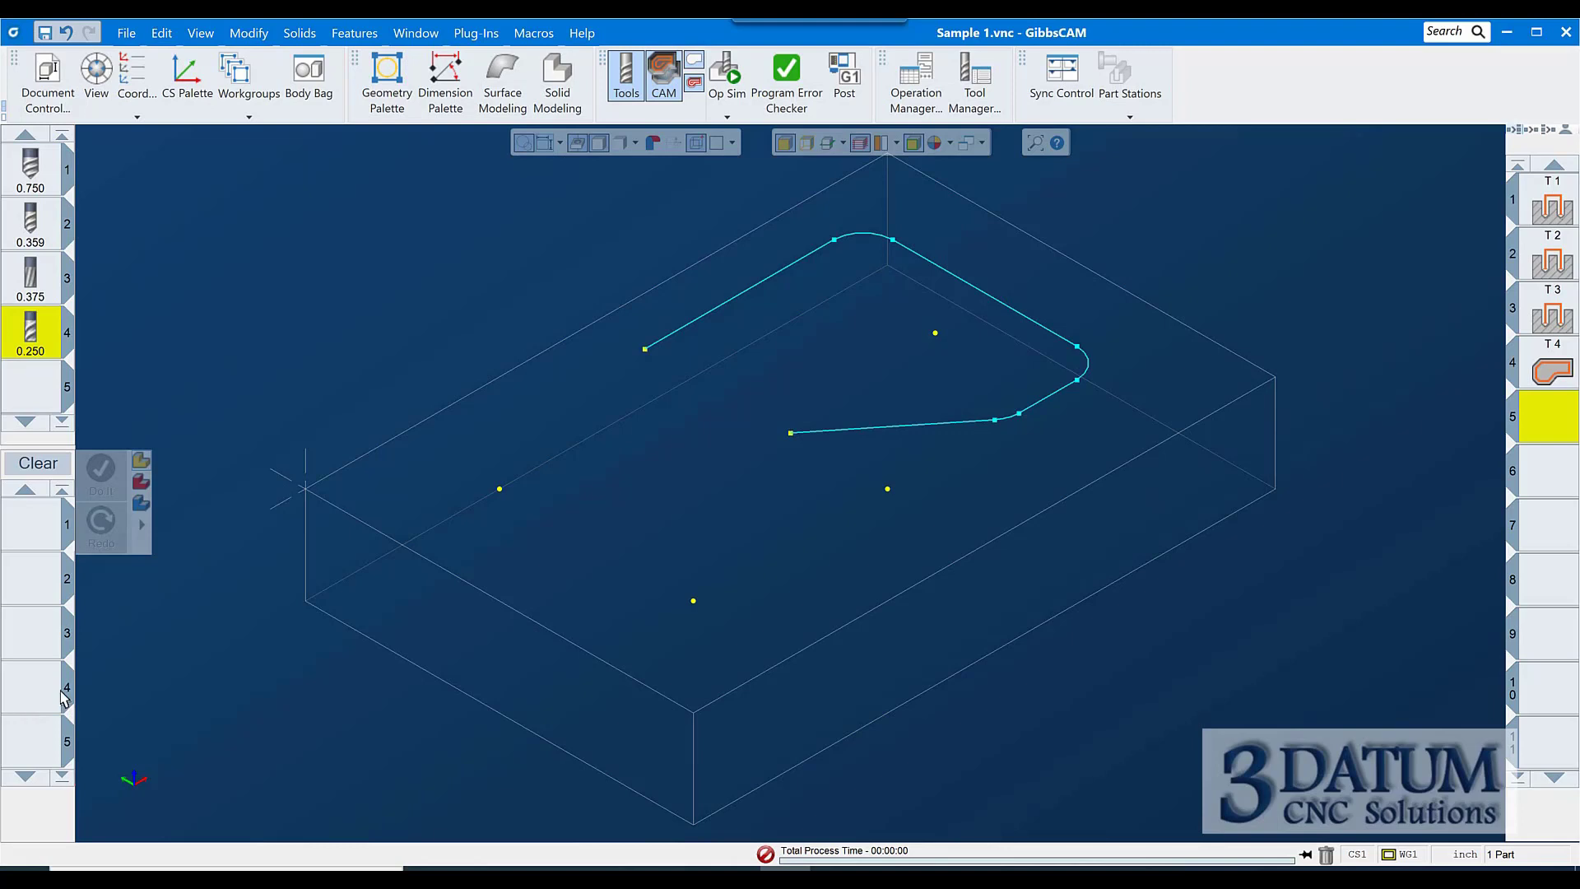
pyautogui.click(1551, 205)
pyautogui.keyDown('shift'); pyautogui.click(1530, 317); pyautogui.keyUp('shift')
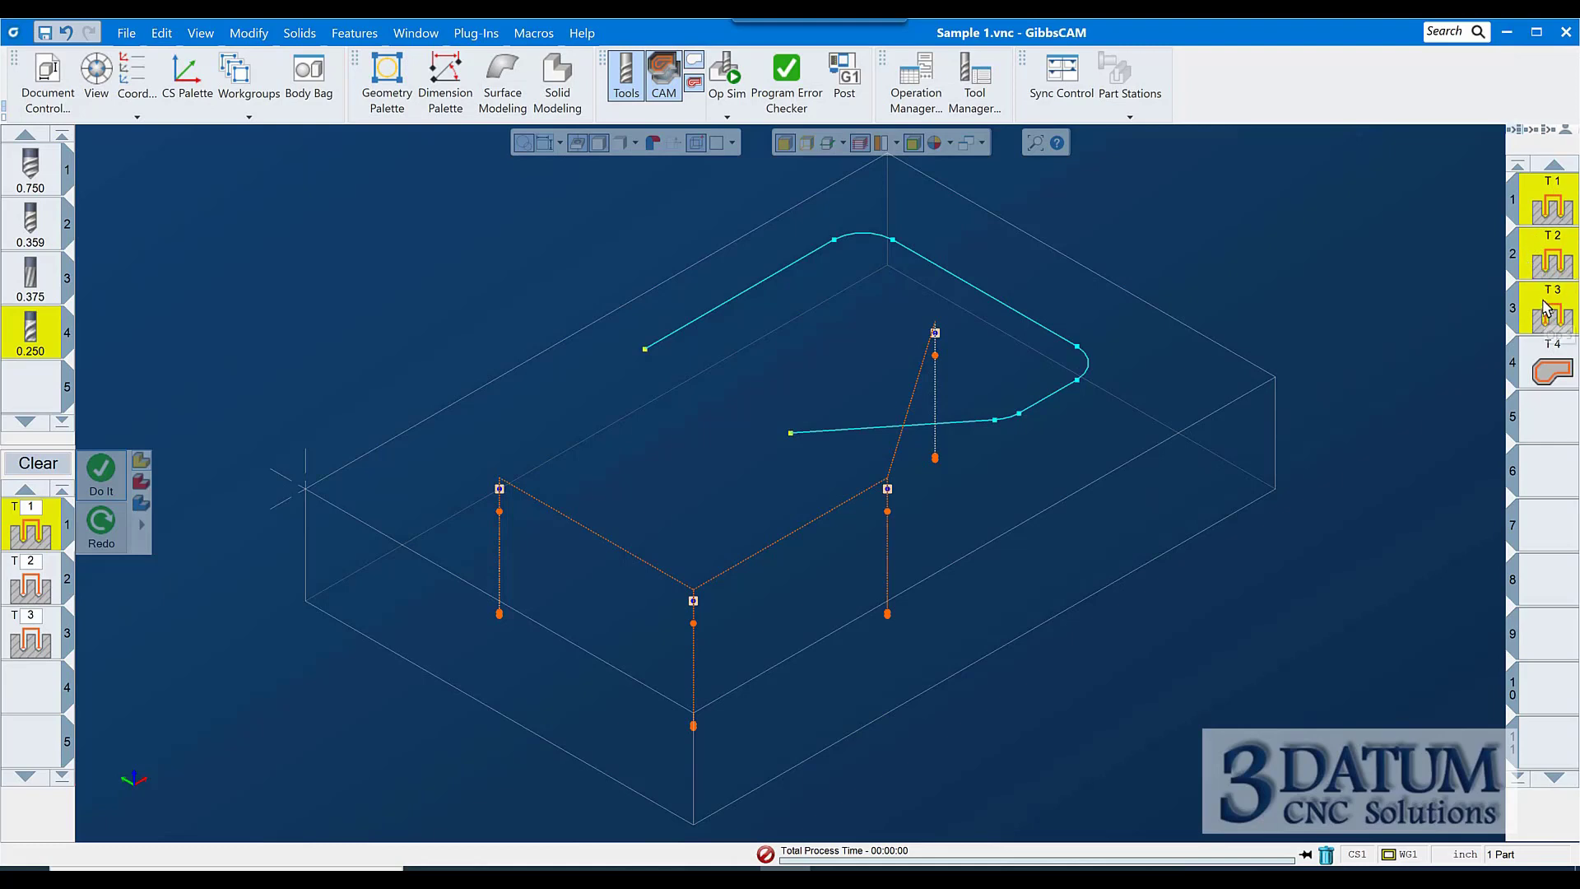
# - Select only hole operation T2 and rotate the part to inspect drill depths
pyautogui.click(1549, 264)
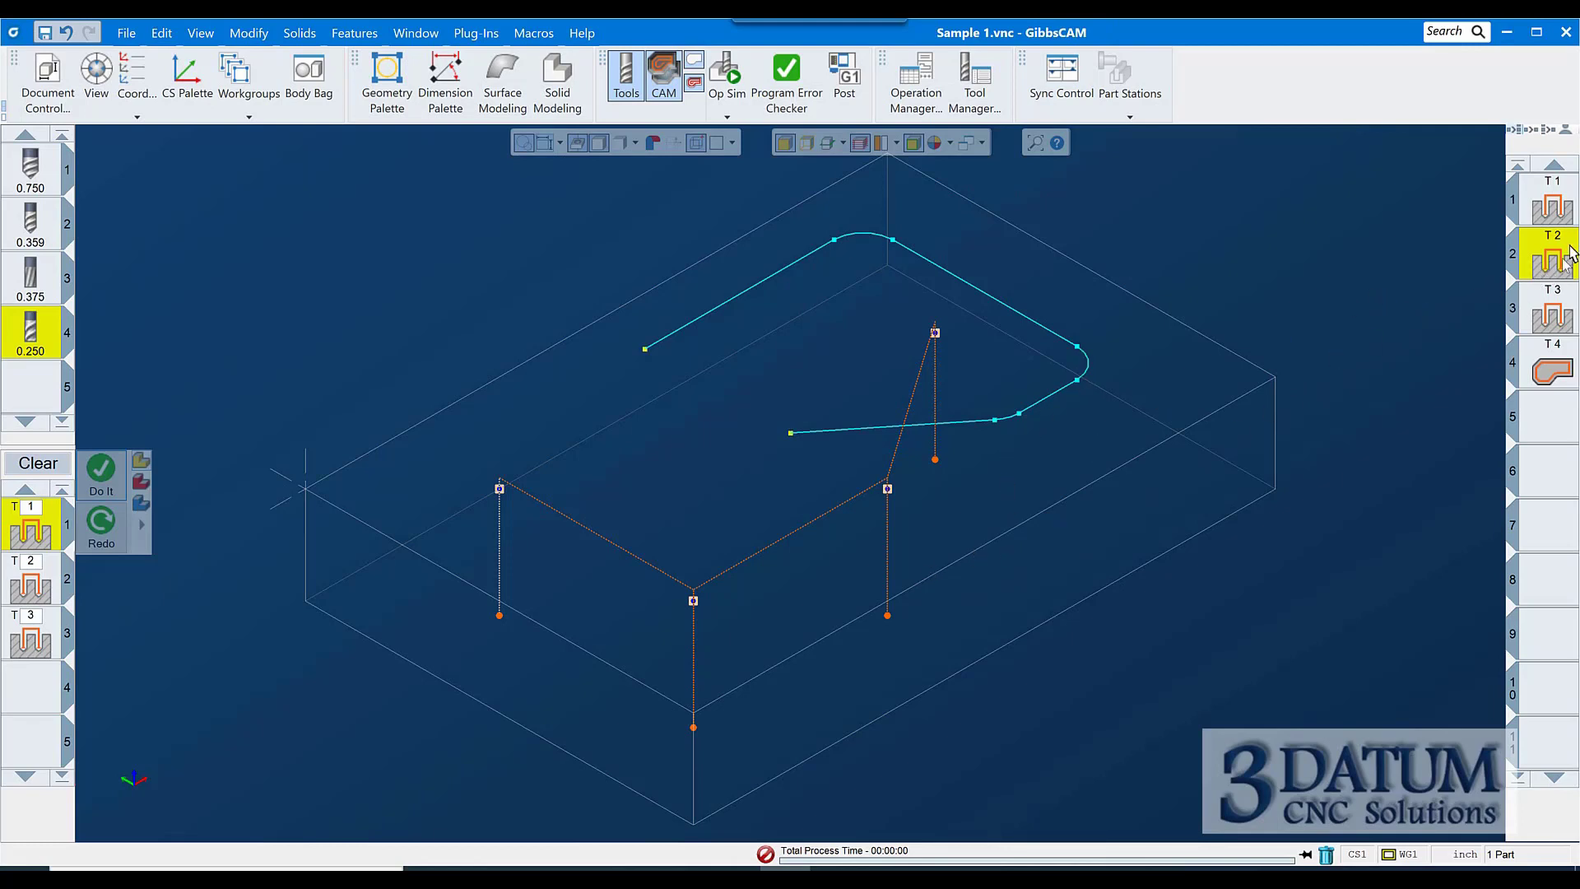
pyautogui.moveTo(976, 554); pyautogui.dragTo(844, 403, button='middle')
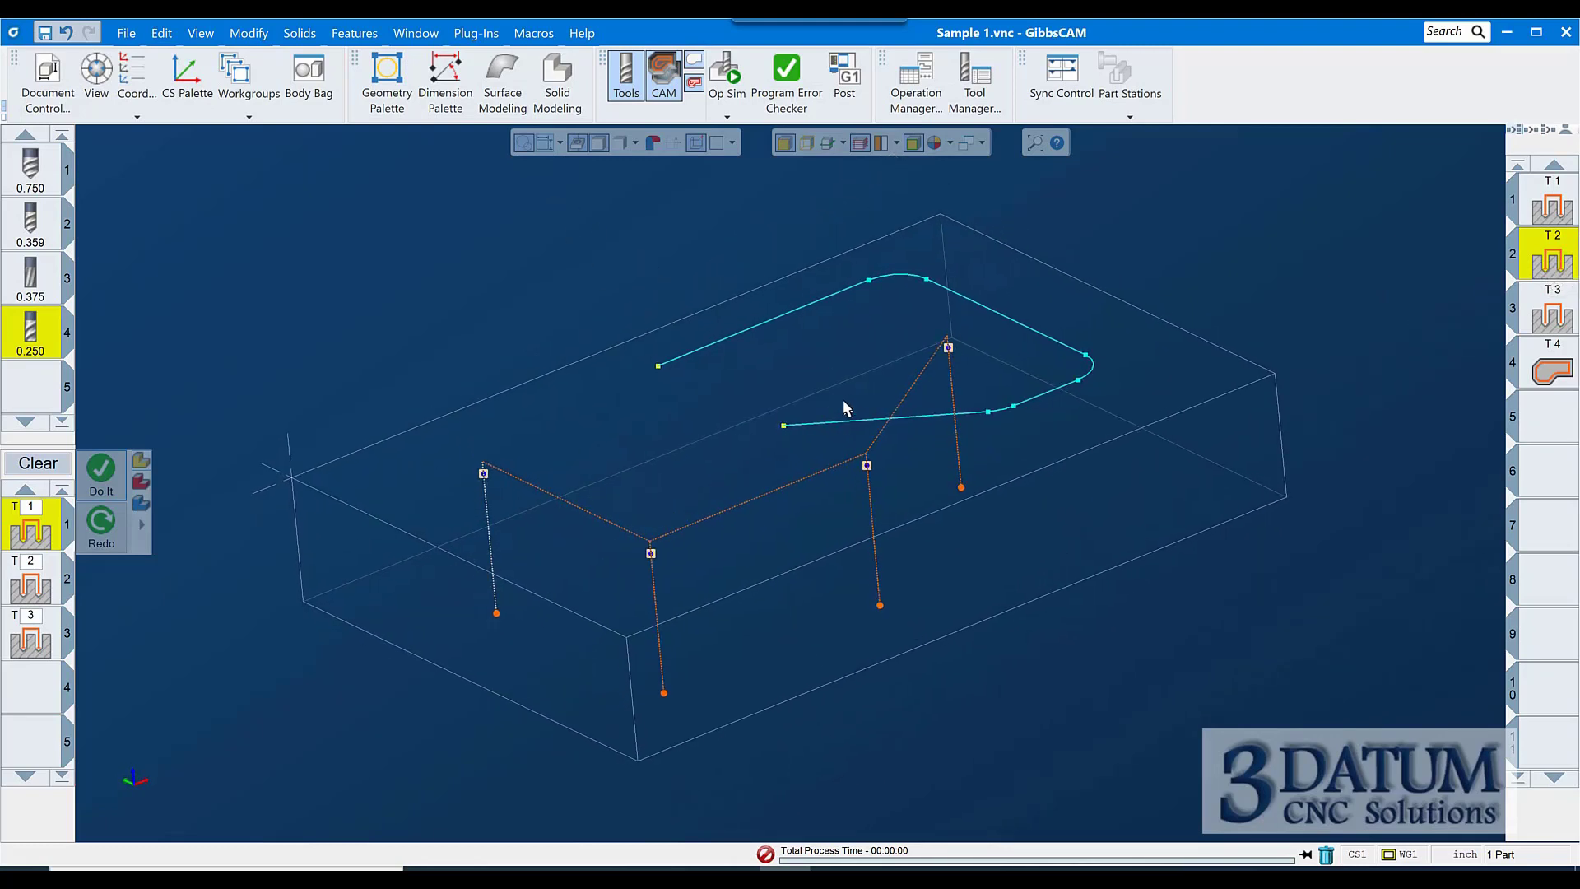
# - Set the bottom depth of drill process T2 to -1.135 in the Process #2 Holes dialog
pyautogui.doubleClick(34, 585)
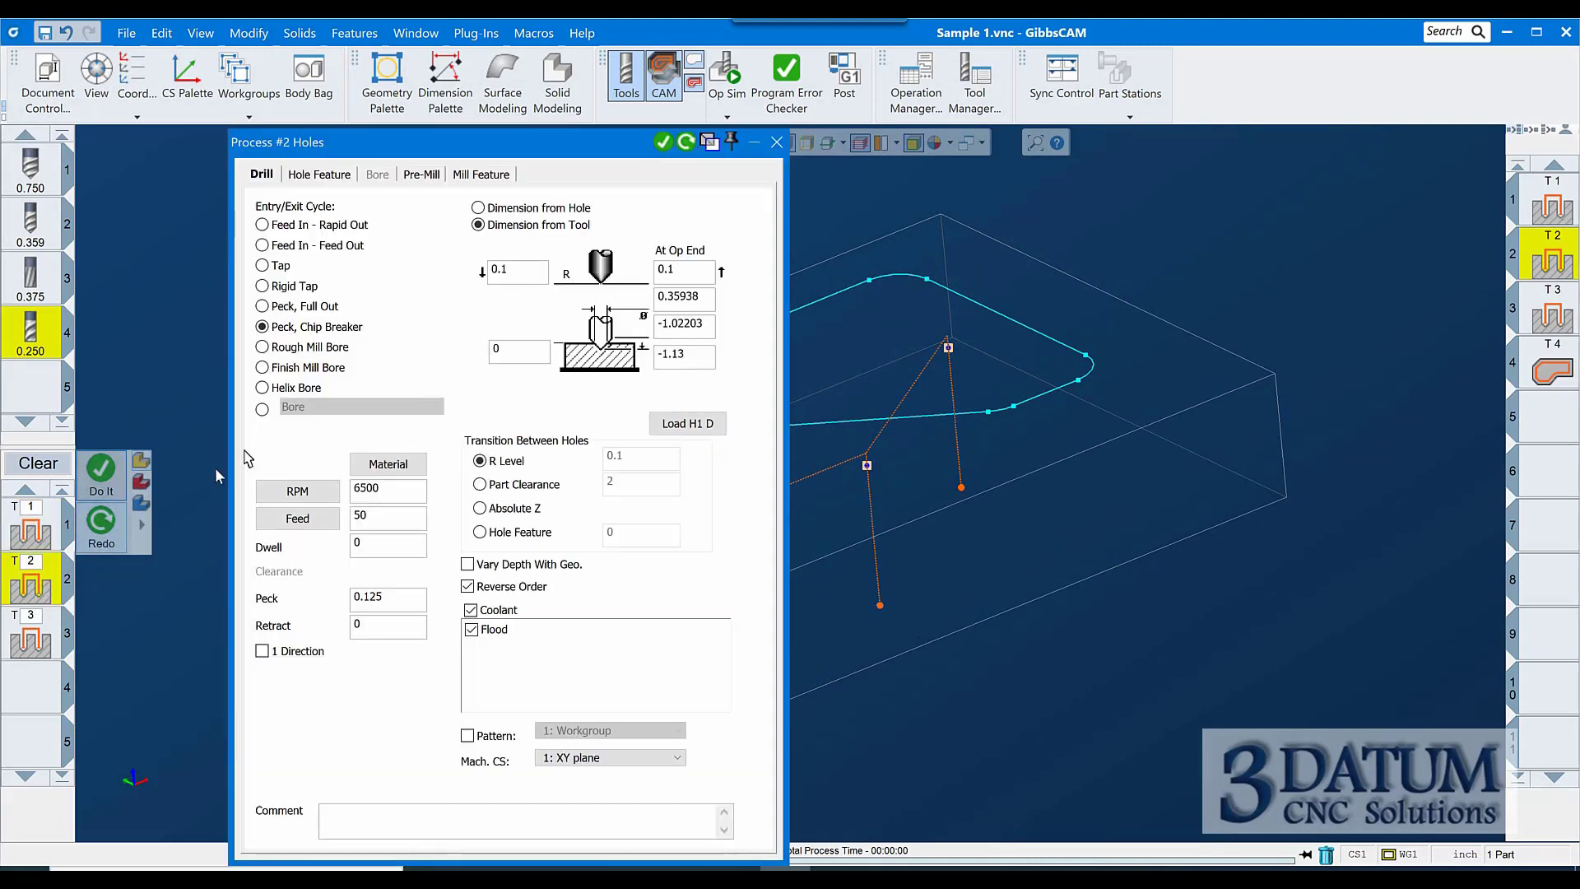
pyautogui.click(701, 358)
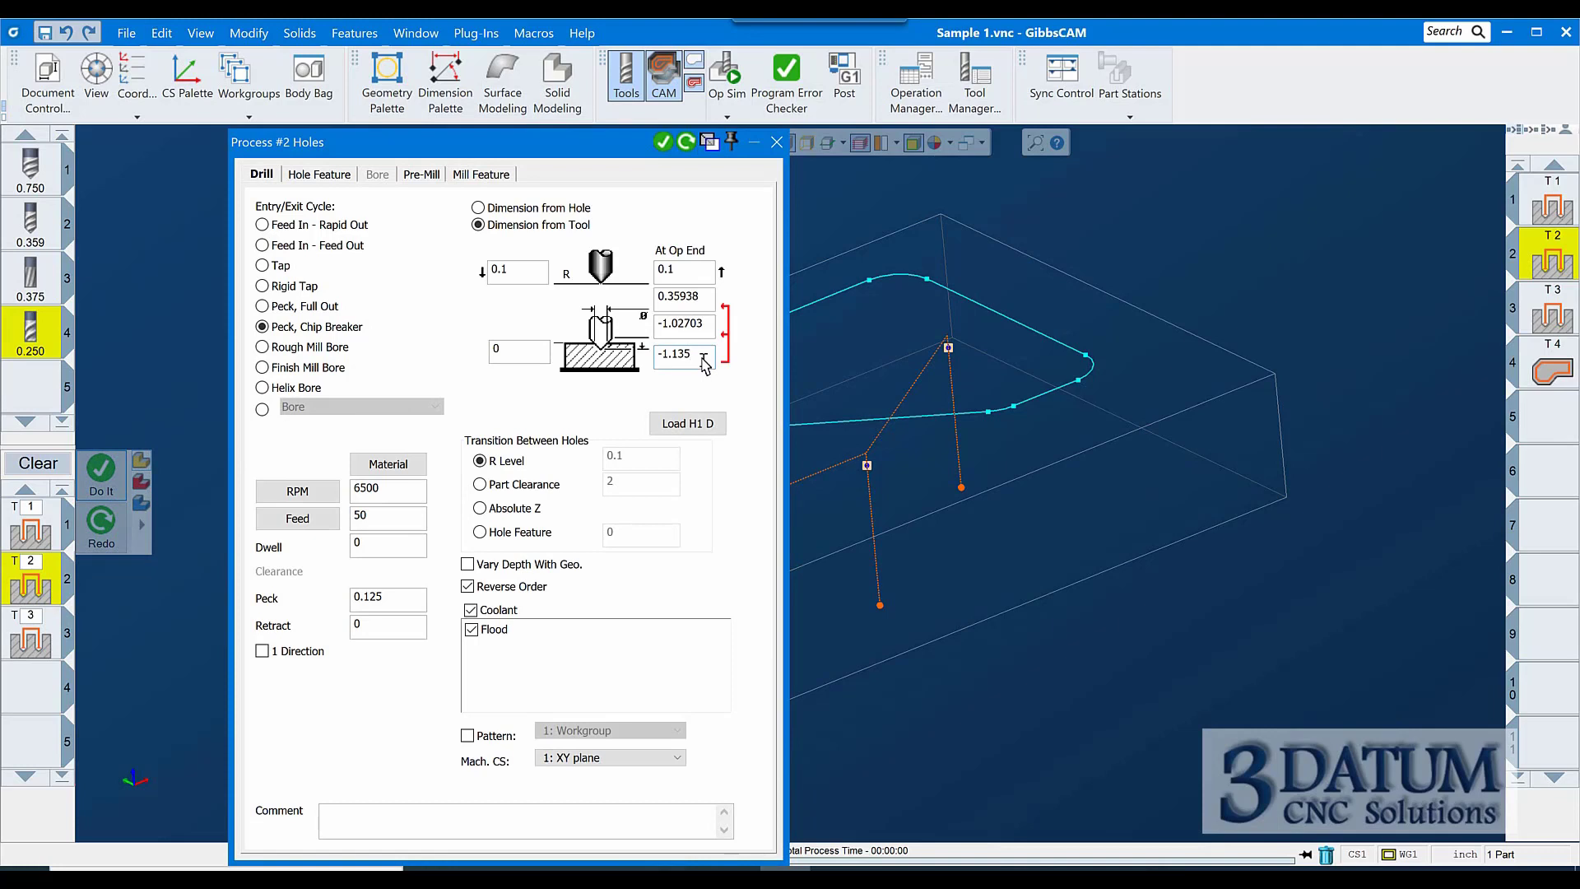
pyautogui.click(773, 144)
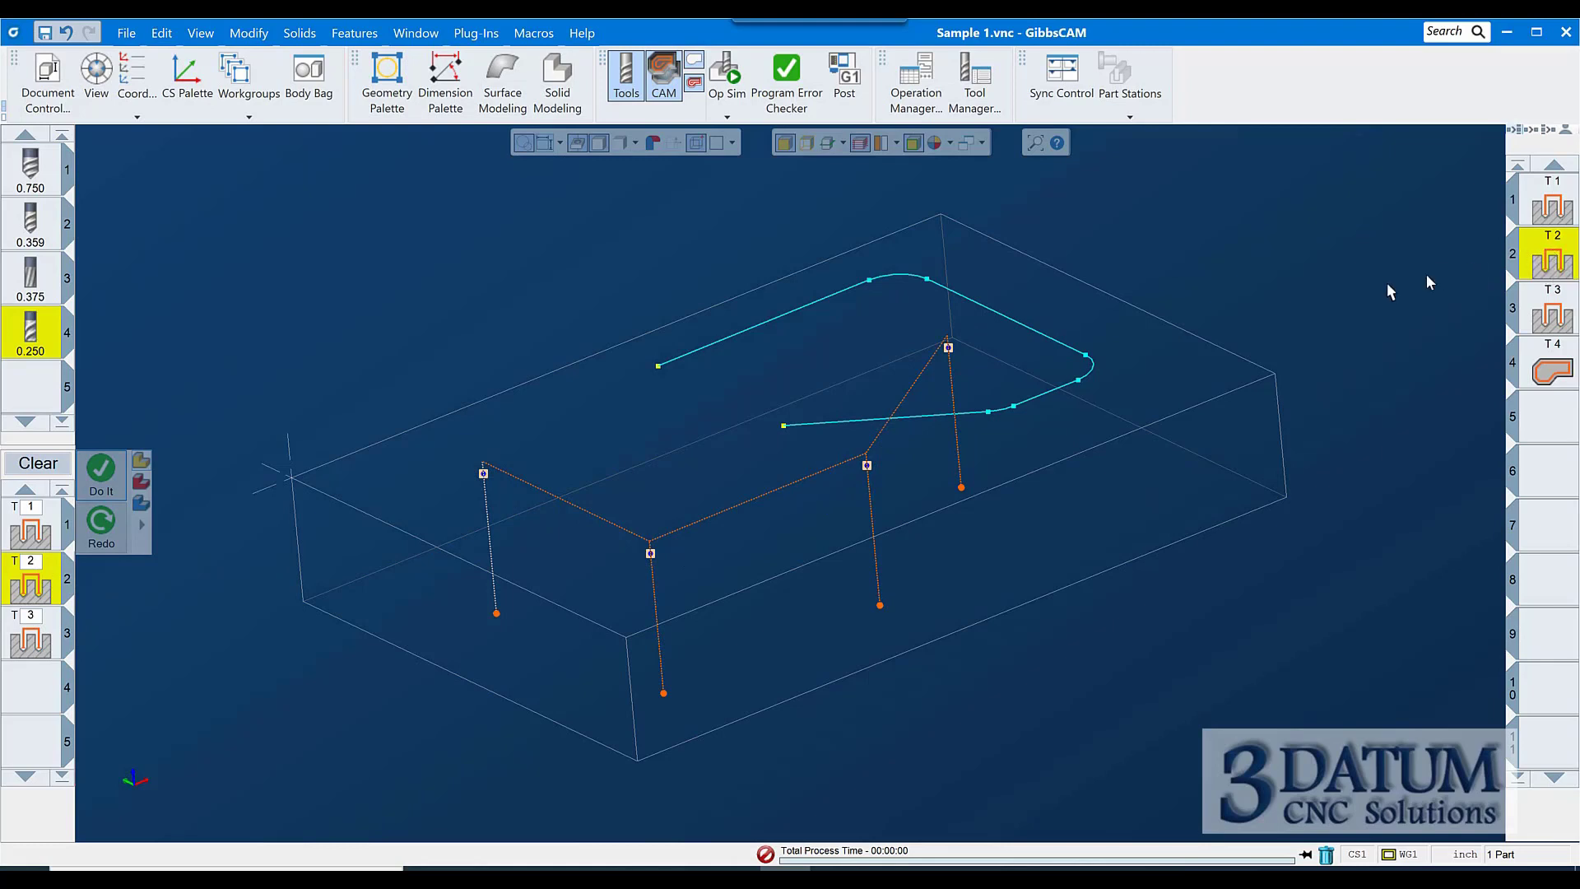
# - Undo the duplicated hole operations and reselect operations T1–T3
pyautogui.rightClick(1346, 234)
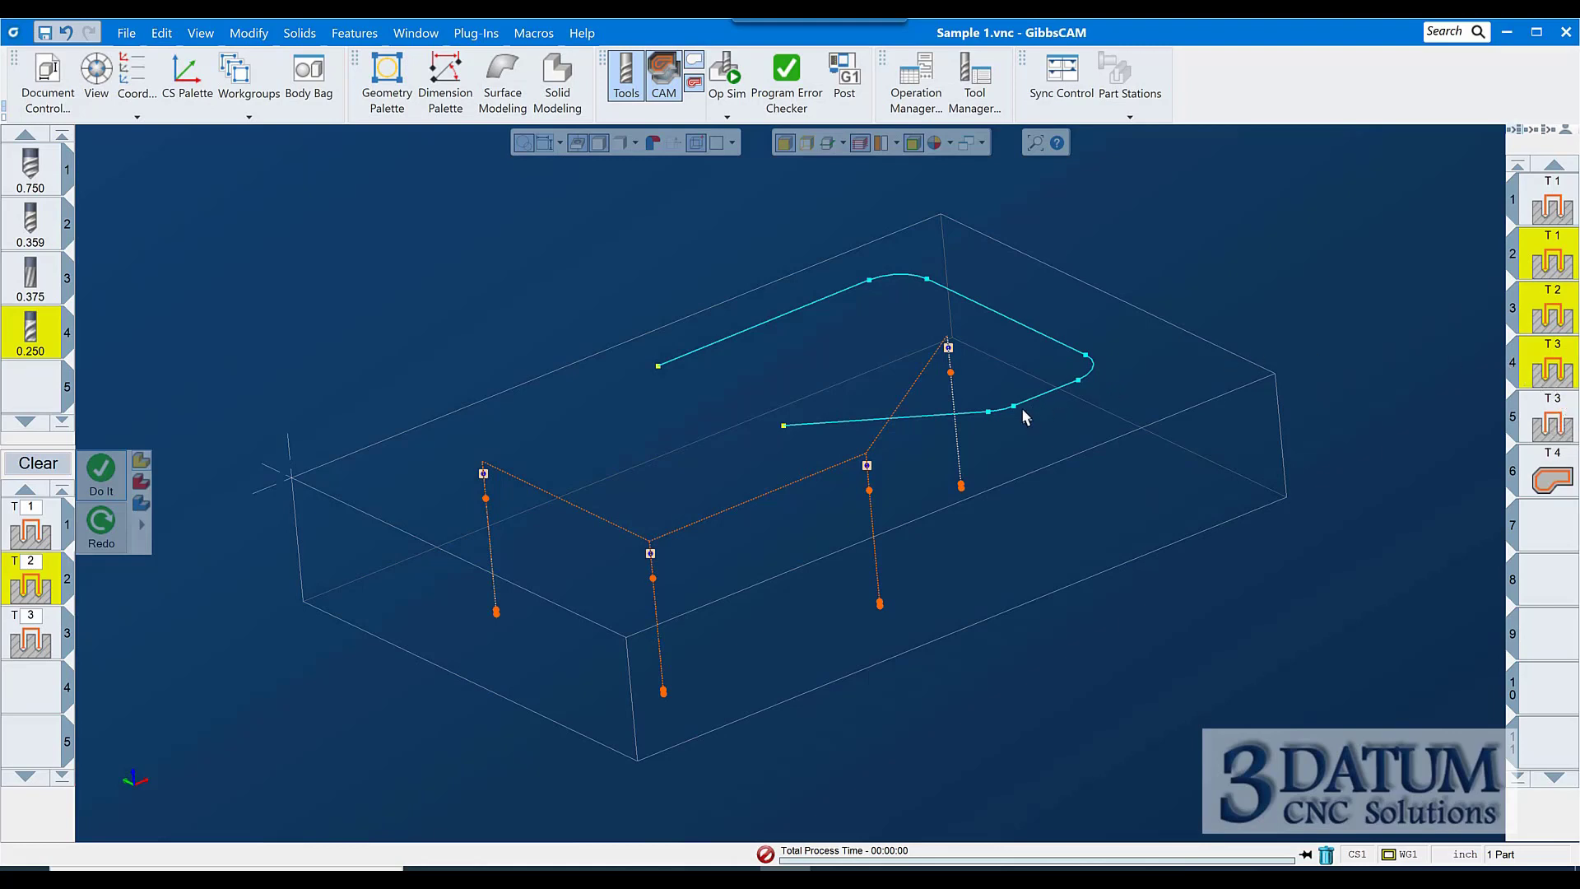
pyautogui.hotkey('ctrl', 'z')
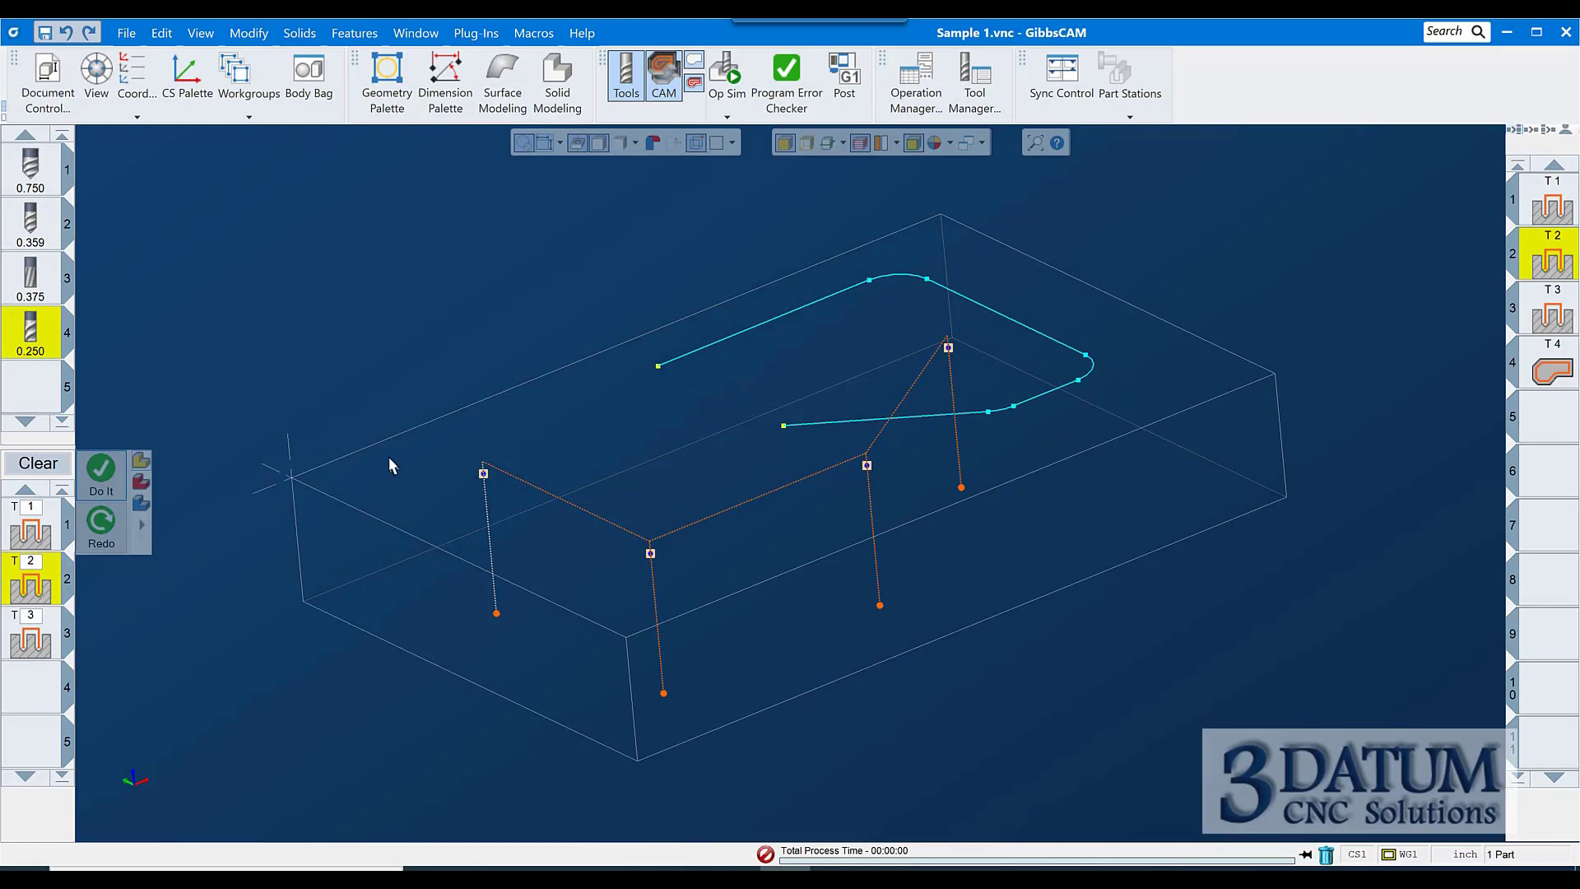
pyautogui.keyDown('shift'); pyautogui.click(1547, 260); pyautogui.keyUp('shift')
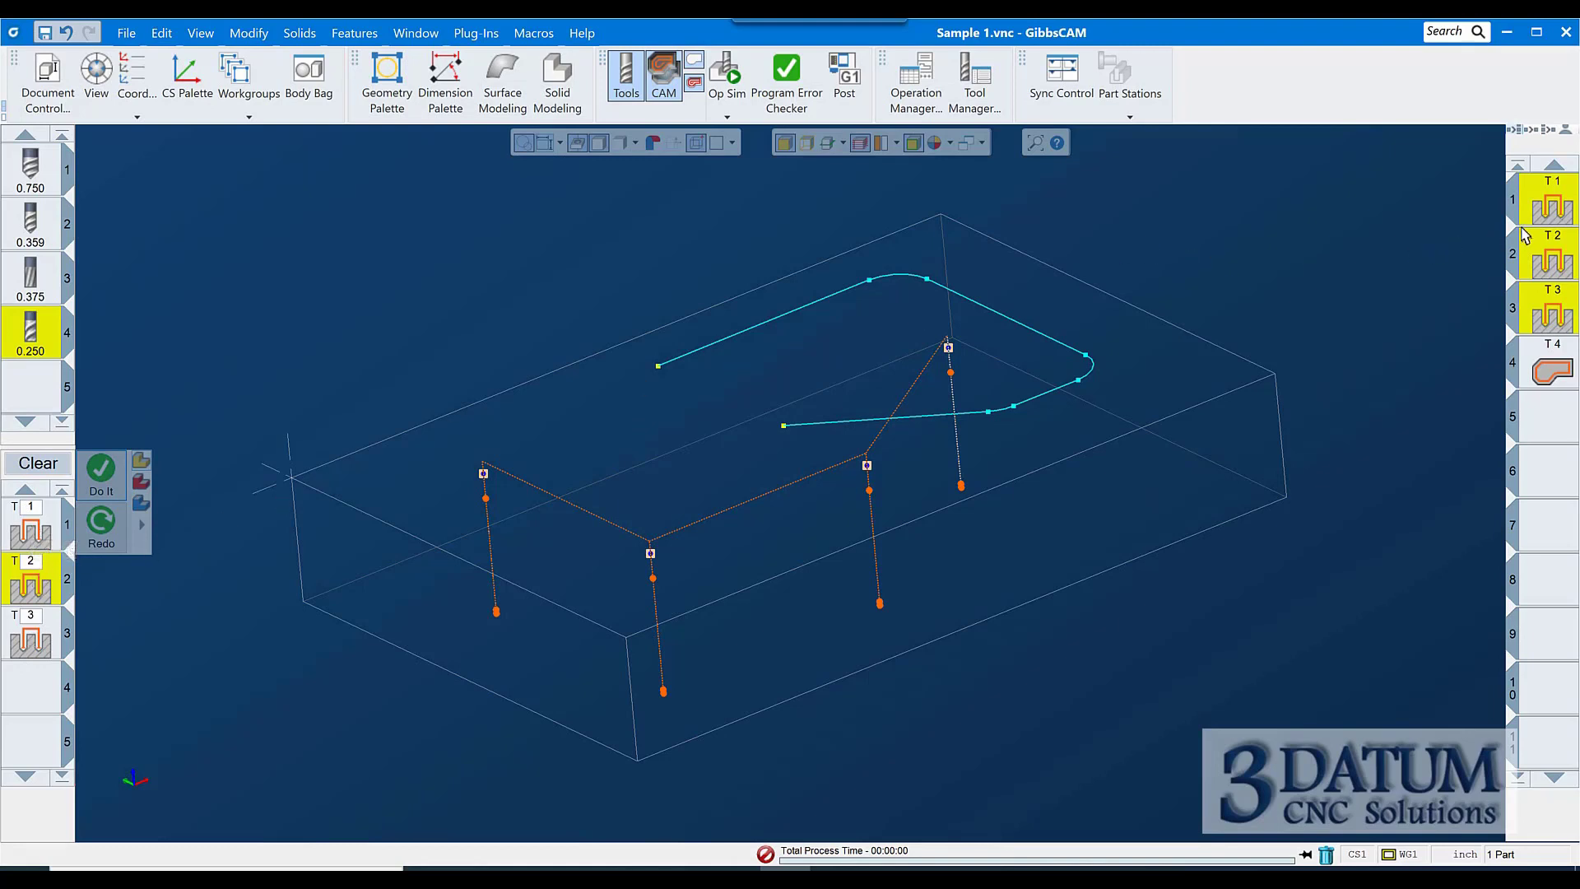
# - Confirm the -1.135 depth in process T2, redo the drill toolpath, and reselect T1–T3
pyautogui.doubleClick(22, 579)
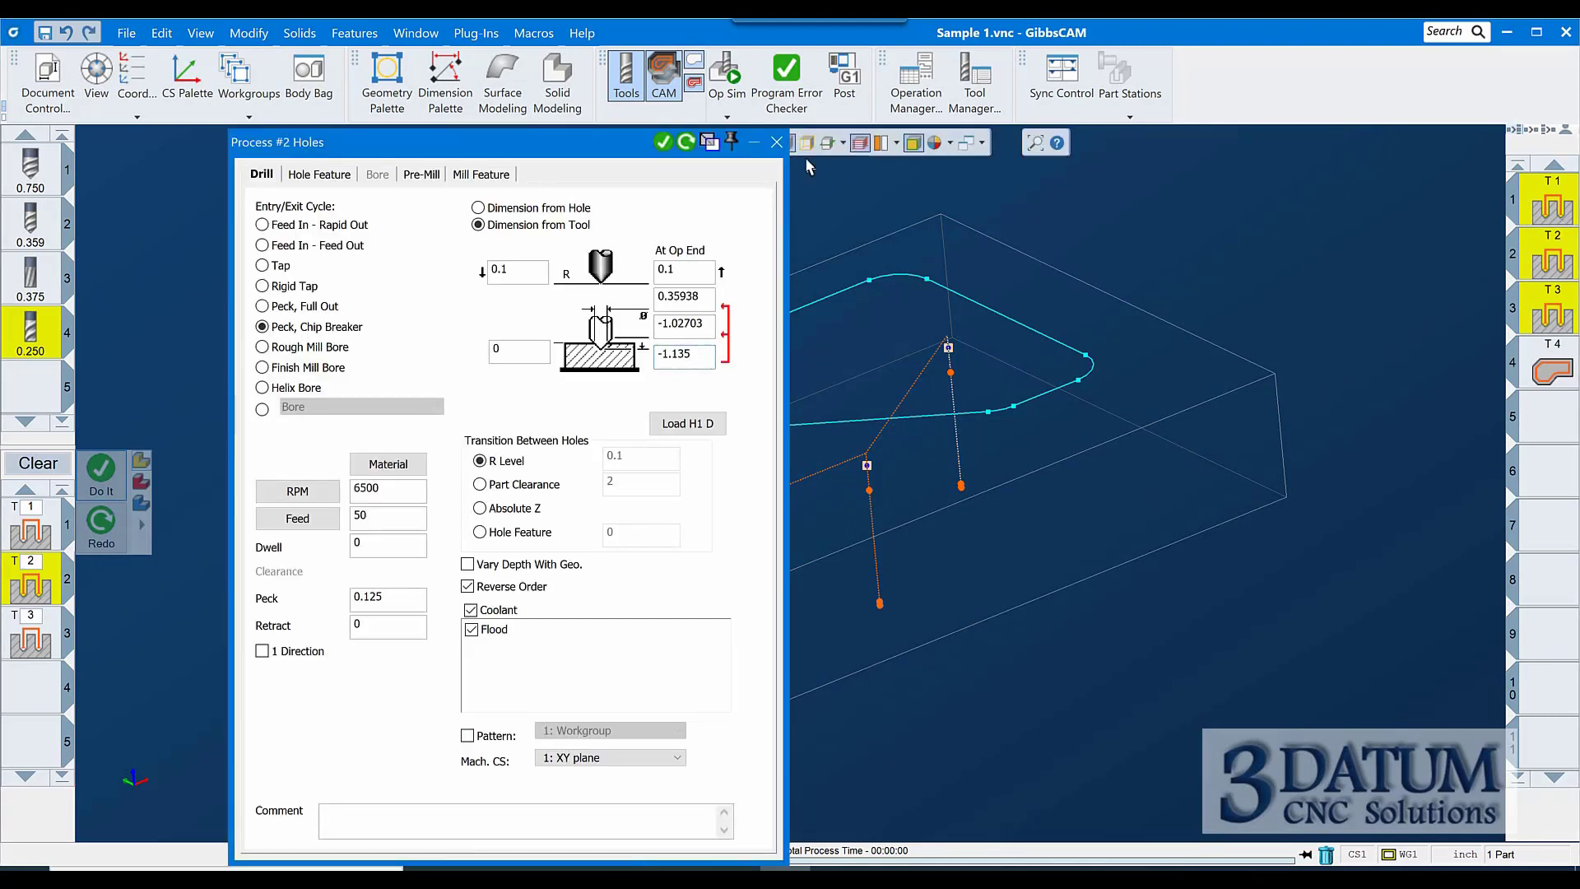
pyautogui.click(775, 141)
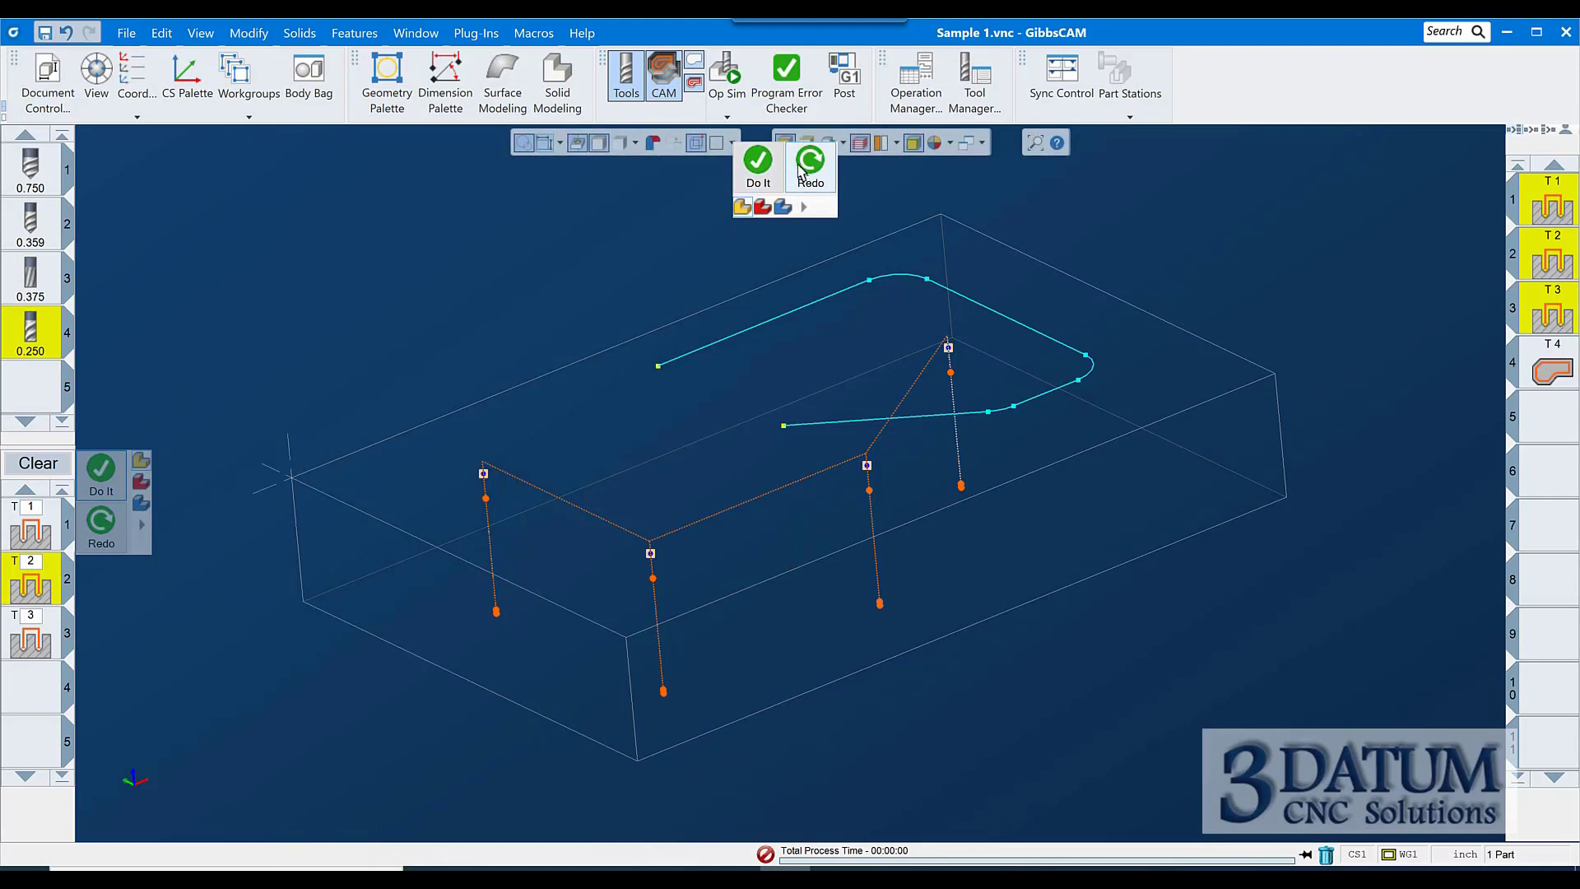
pyautogui.click(796, 171)
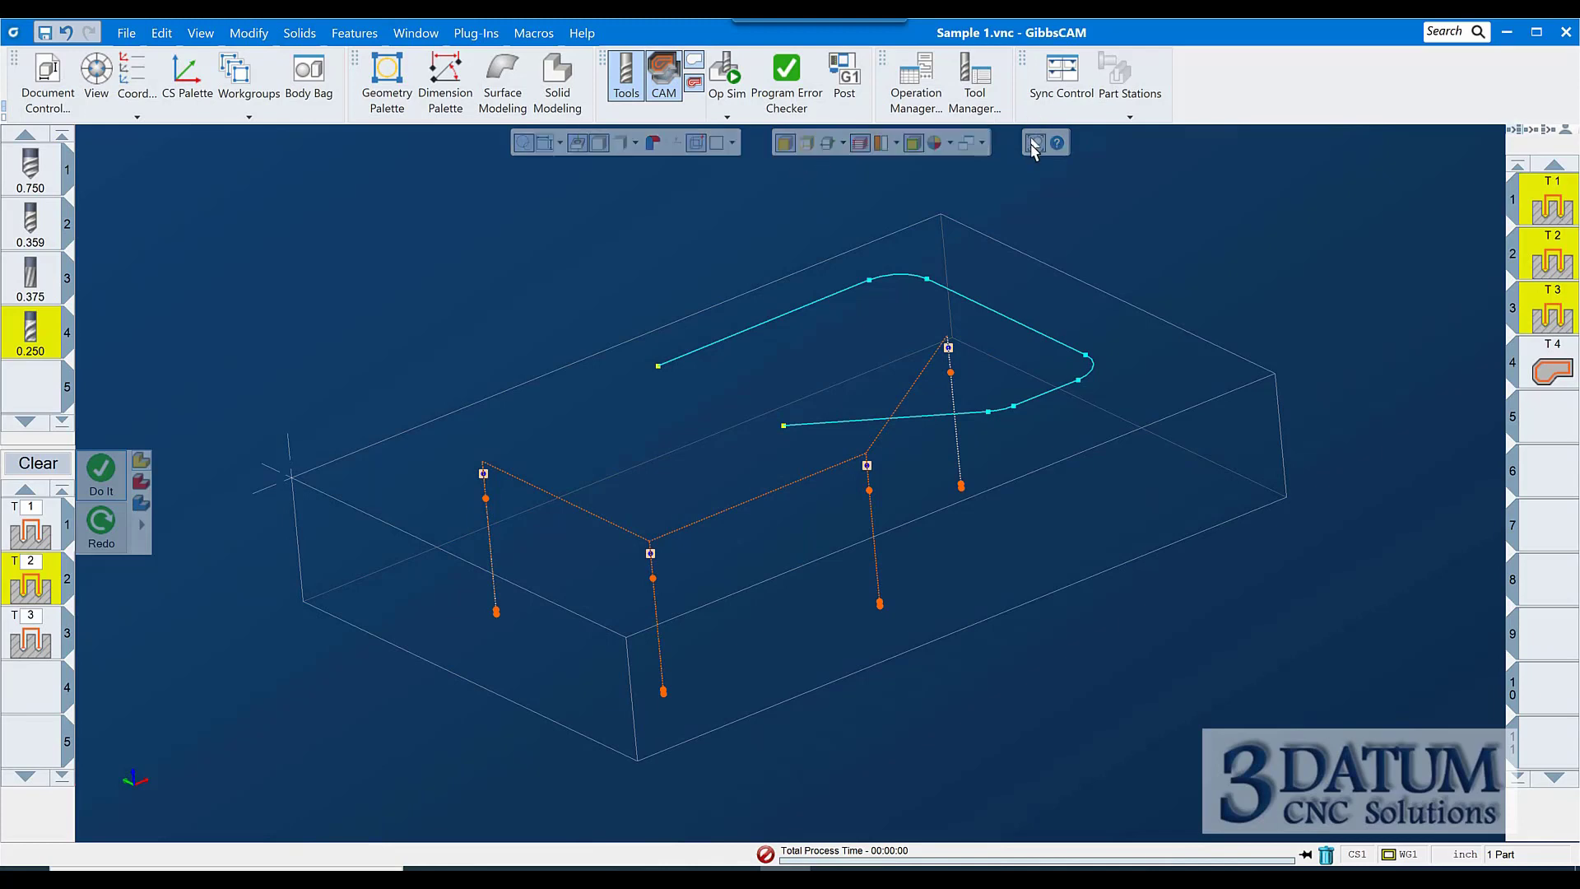
pyautogui.click(1558, 271)
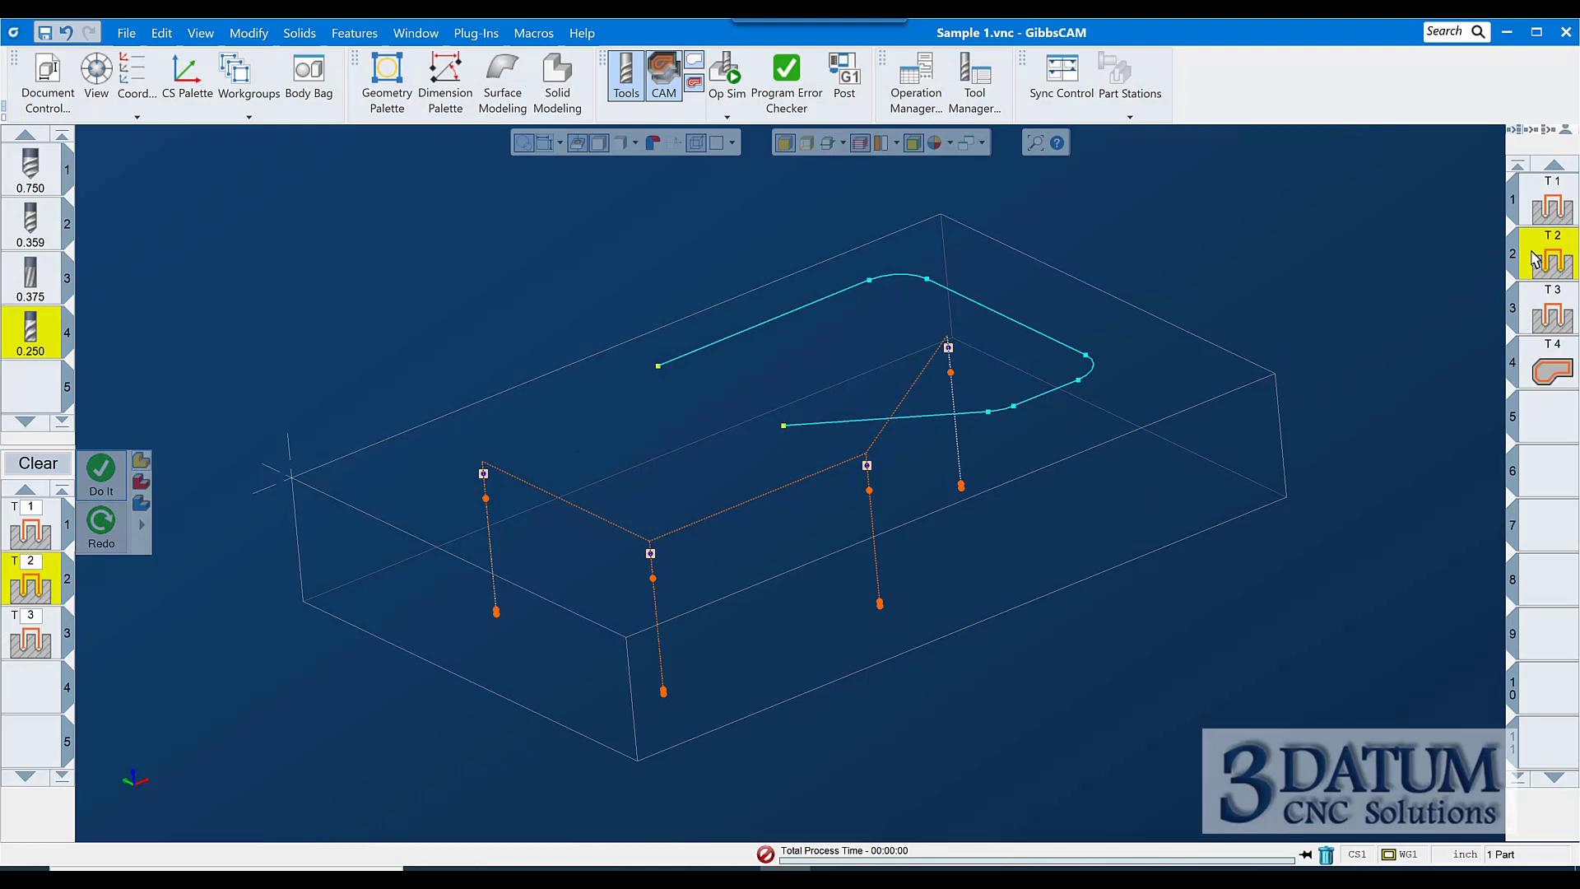
pyautogui.hotkey('ctrl', 'a')
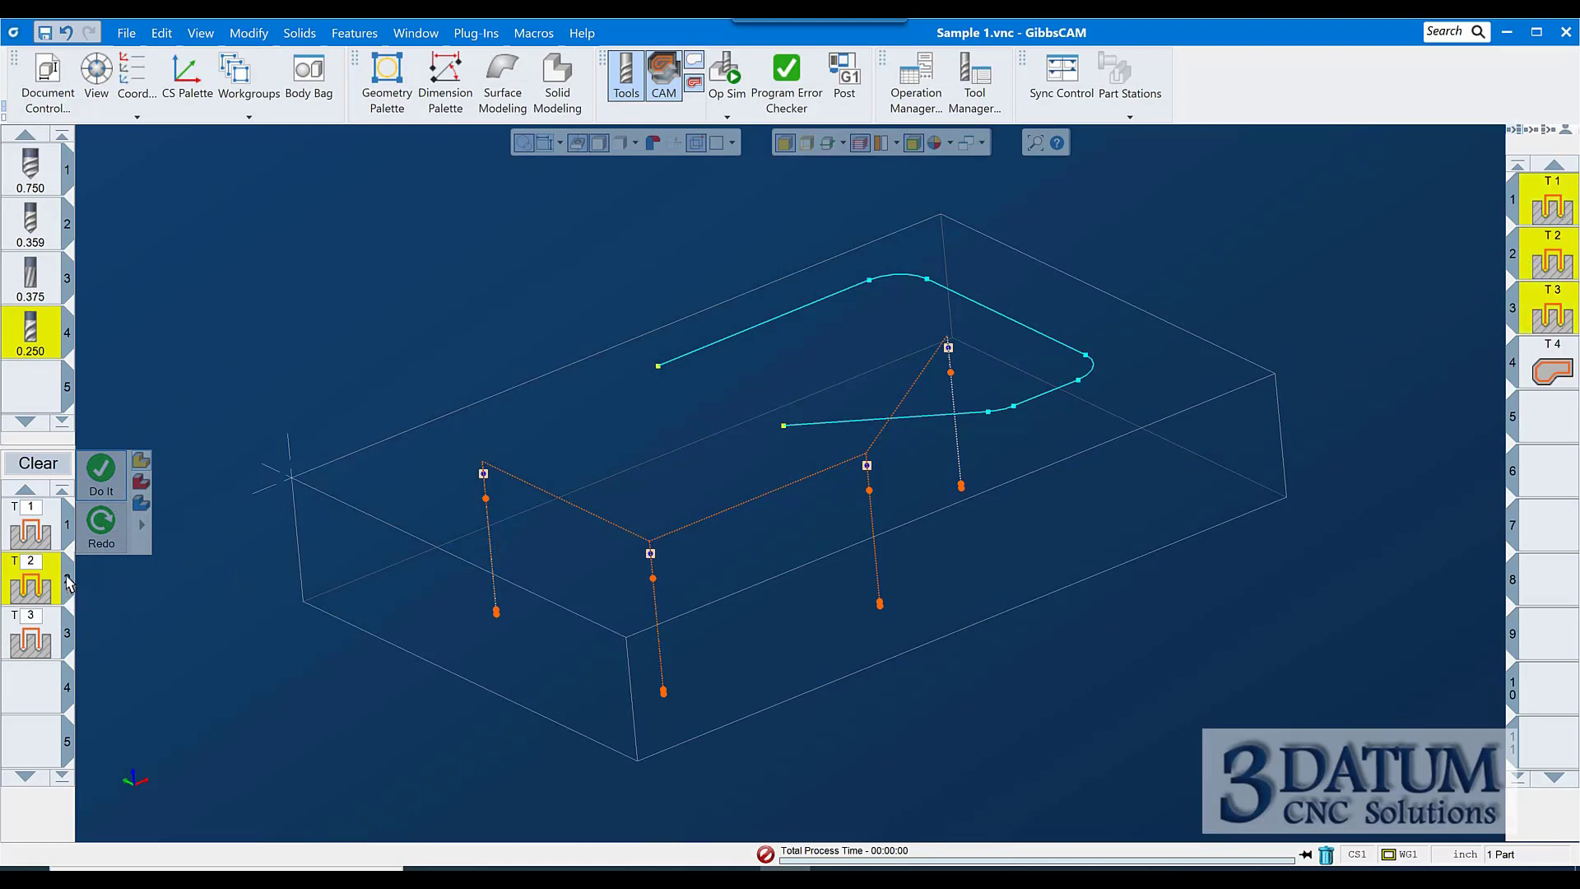